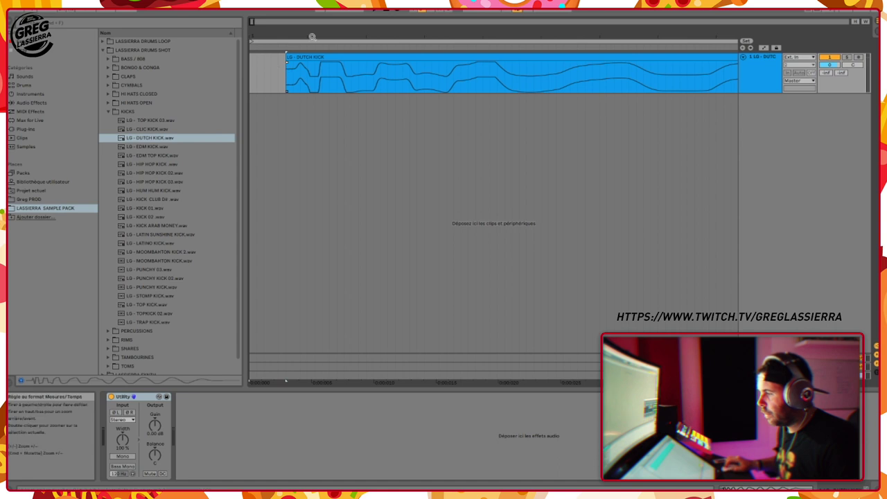
Duplicate the DUTCH KICK clip at one-beat intervals along the first track until it fills the first eight bars.
{"action": "left_click", "coordinate": [372, 76]}
{"action": "left_click_drag", "start_coordinate": [300, 35], "coordinate": [300, 12]}
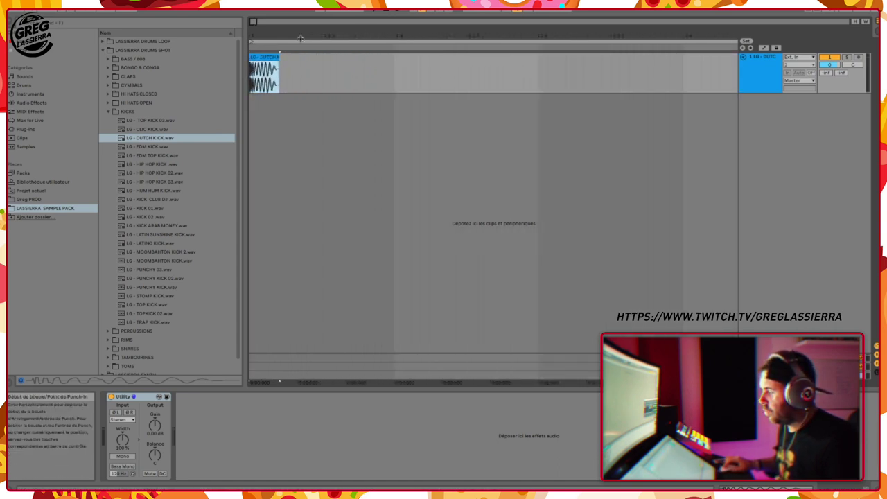
{"action": "left_click_drag", "start_coordinate": [393, 65], "coordinate": [263, 70]}
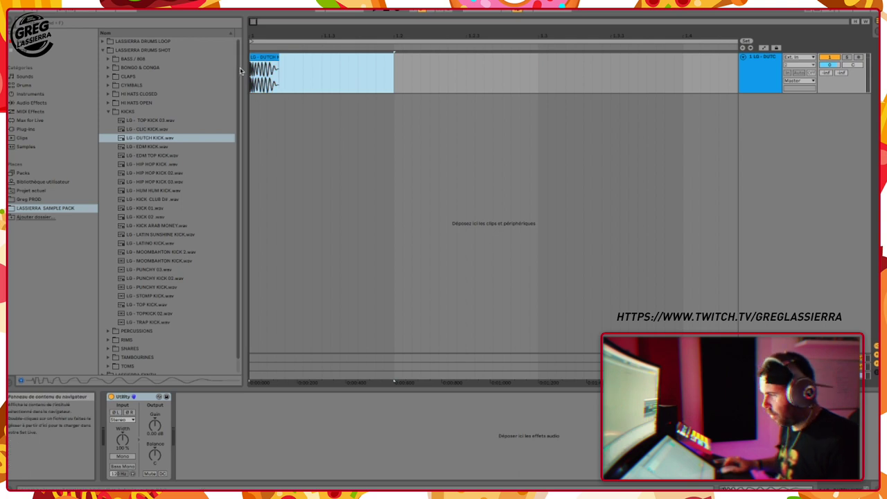
{"action": "key", "text": "super+d"}
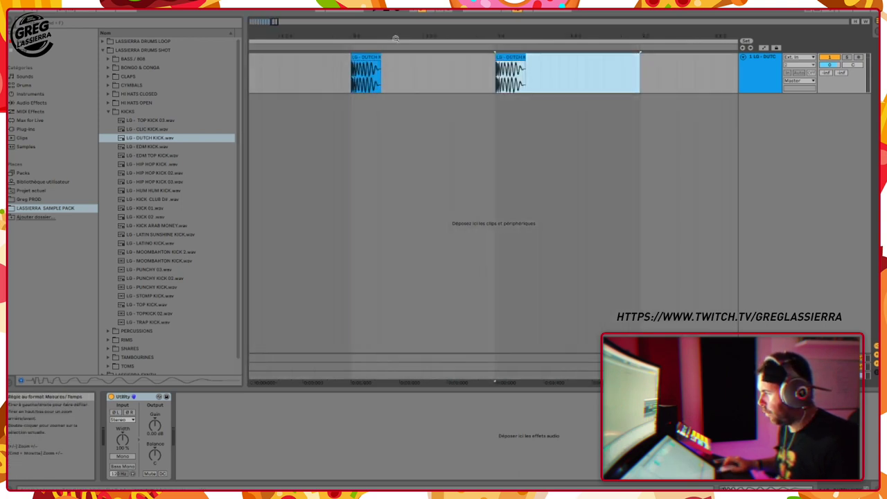
{"action": "key", "text": "super+d"}
{"action": "key", "text": "super+d"}
{"action": "key", "text": "super+d"}
{"action": "key", "text": "super+d"}
{"action": "key", "text": "super+d"}
{"action": "key", "text": "super+d"}
{"action": "key", "text": "super+d"}
{"action": "key", "text": "super+d"}
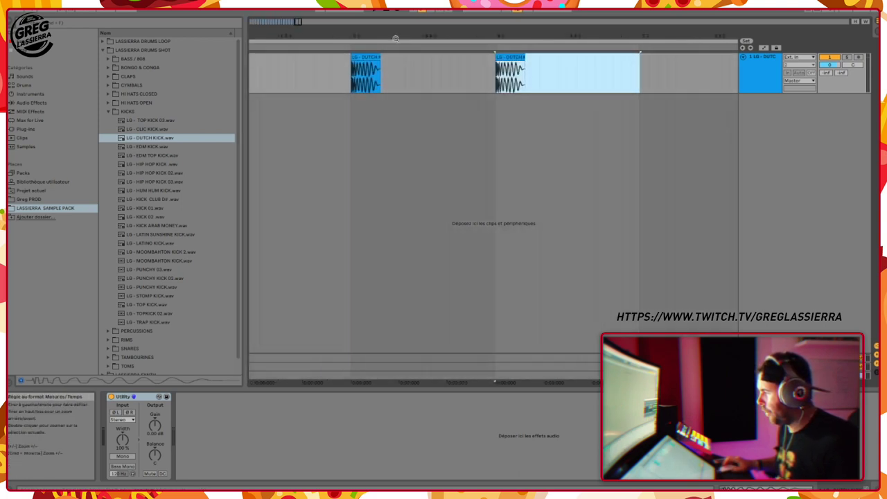
{"action": "key", "text": "super+d"}
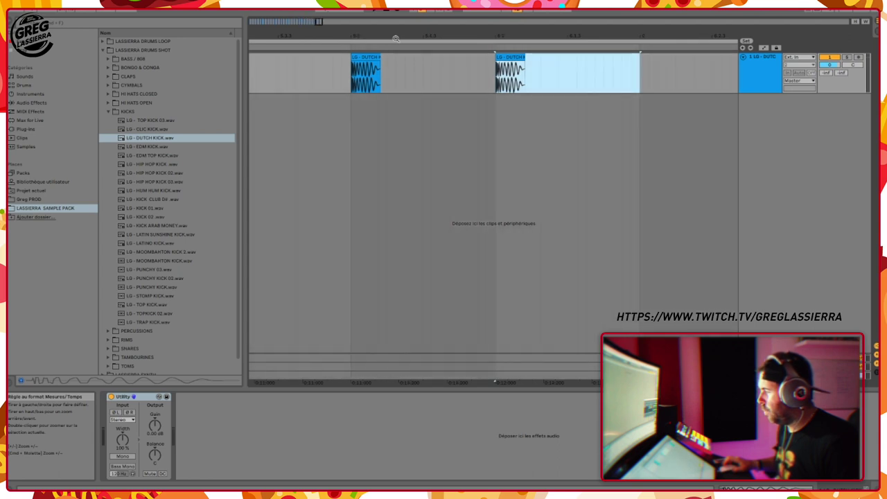
{"action": "key", "text": "super+d"}
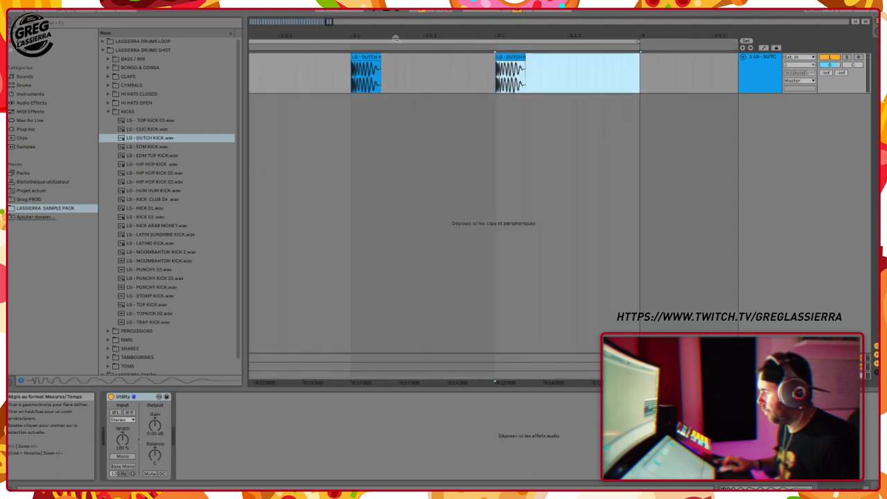
Play back the eight-bar kick pattern from the start of the arrangement.
{"action": "left_click_drag", "start_coordinate": [499, 38], "coordinate": [485, 24]}
{"action": "left_click_drag", "start_coordinate": [377, 35], "coordinate": [383, 39]}
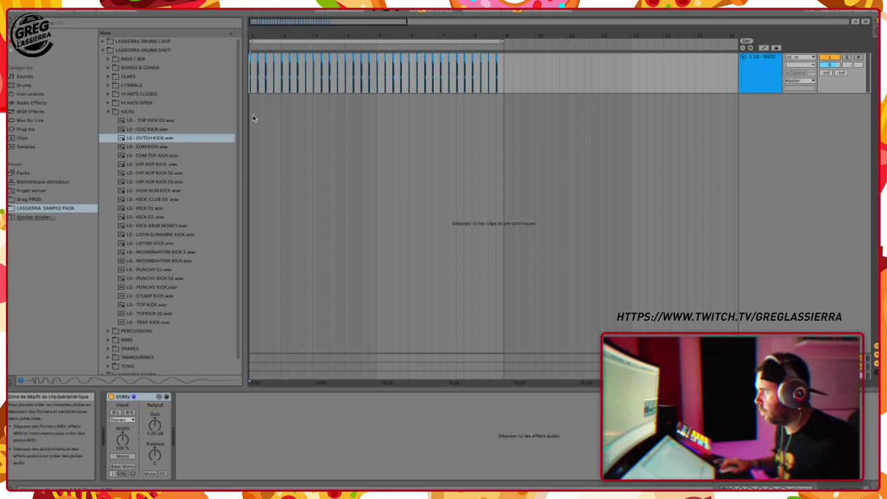
{"action": "key", "text": "space"}
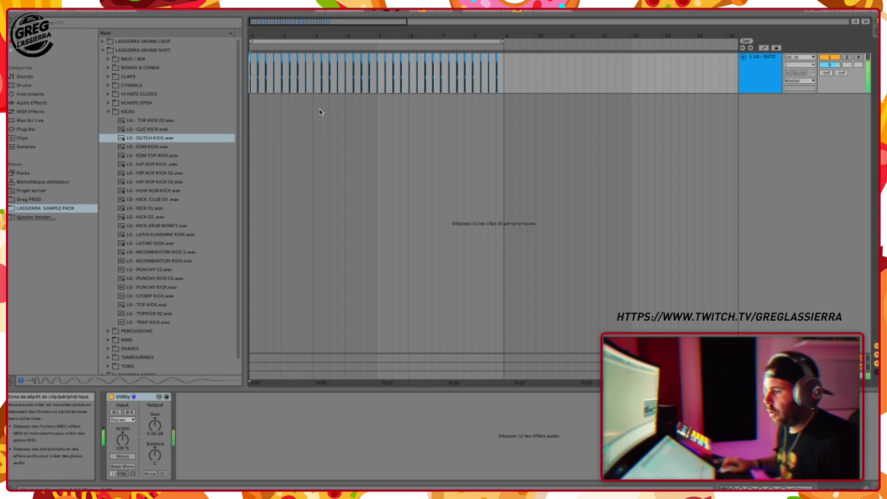
Collapse the KICKS folder and insert a new audio track below the kick track.
{"action": "left_click", "coordinate": [108, 112]}
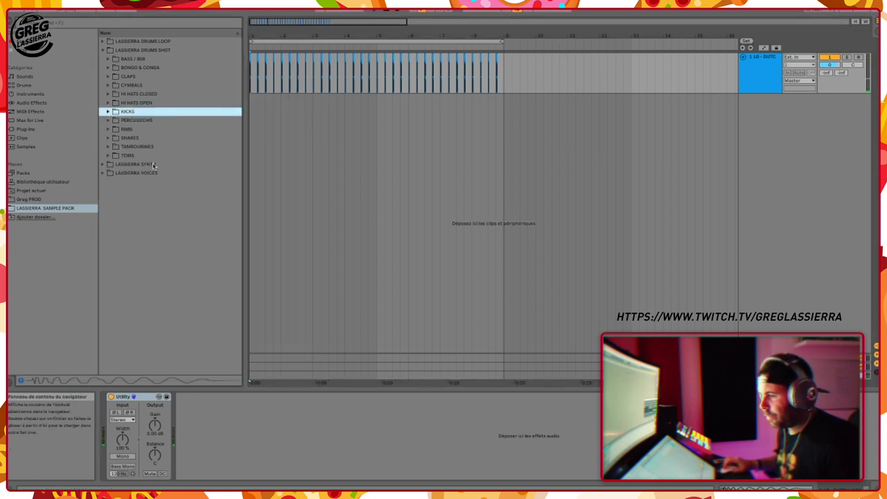
{"action": "right_click", "coordinate": [815, 158]}
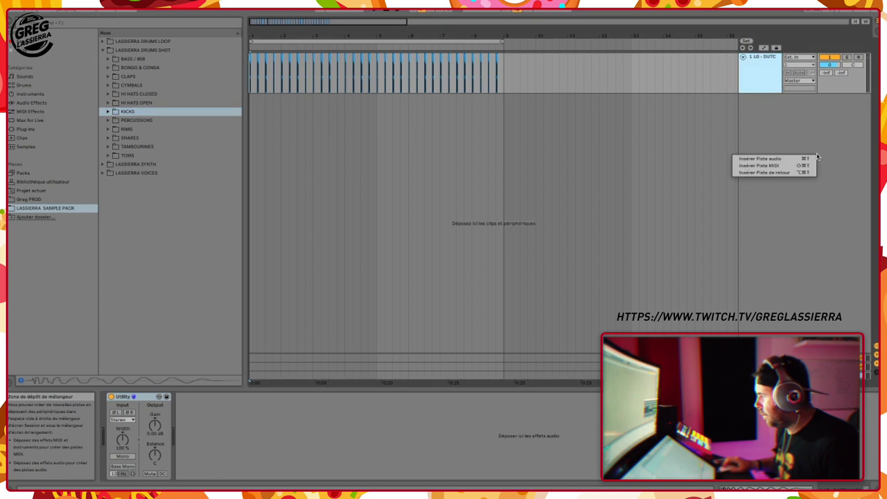
{"action": "left_click", "coordinate": [803, 160]}
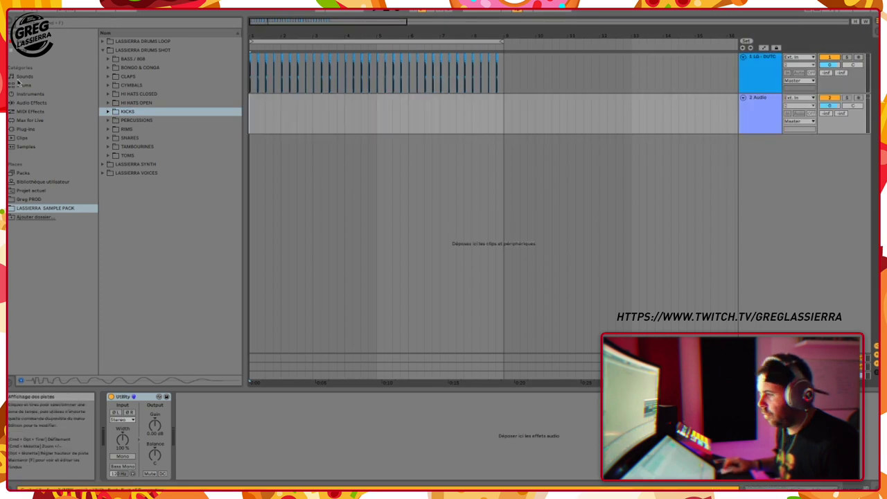
Audition the samples in the PERCUSSIONS folder one after another, from LG - PERC 01 to LG - SECRET PERC.
{"action": "left_click", "coordinate": [116, 121]}
{"action": "left_click", "coordinate": [136, 130]}
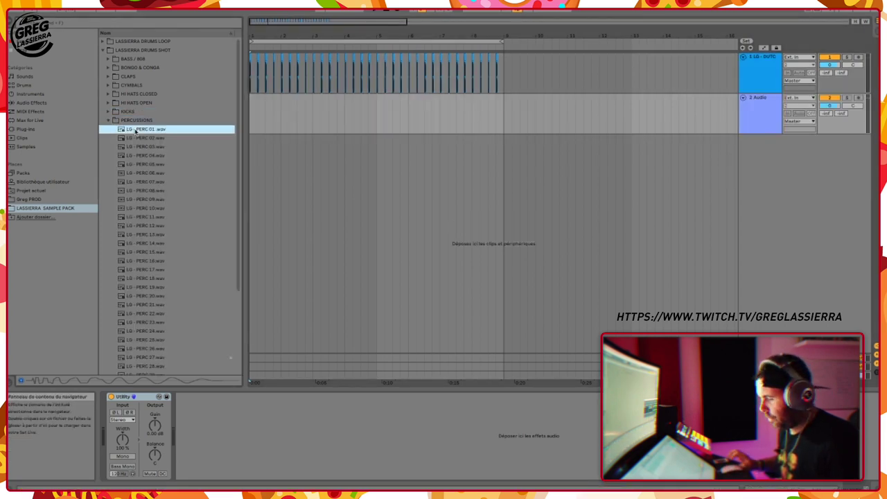
{"action": "key", "text": "Down"}
{"action": "key", "text": "Down"}
{"action": "key", "text": "Down"}
{"action": "key", "text": "Down"}
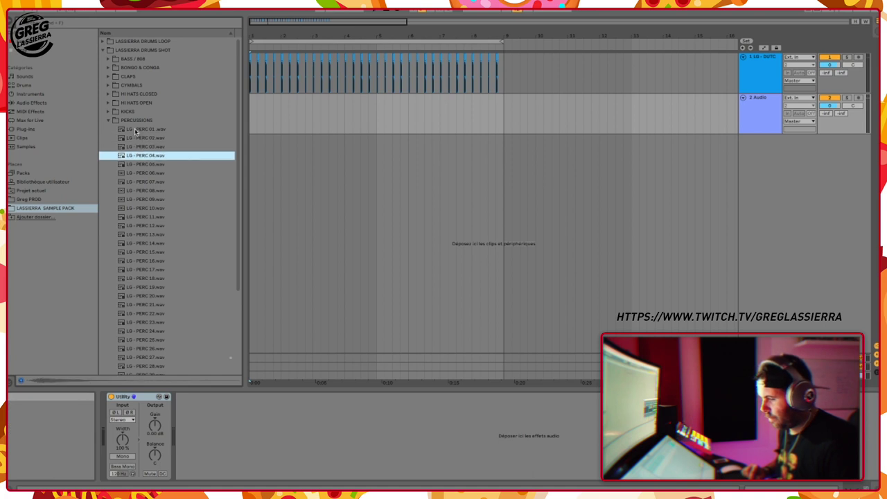
{"action": "key", "text": "Up"}
{"action": "key", "text": "Up"}
{"action": "key", "text": "Down"}
{"action": "key", "text": "Down"}
{"action": "key", "text": "Down"}
{"action": "key", "text": "Down"}
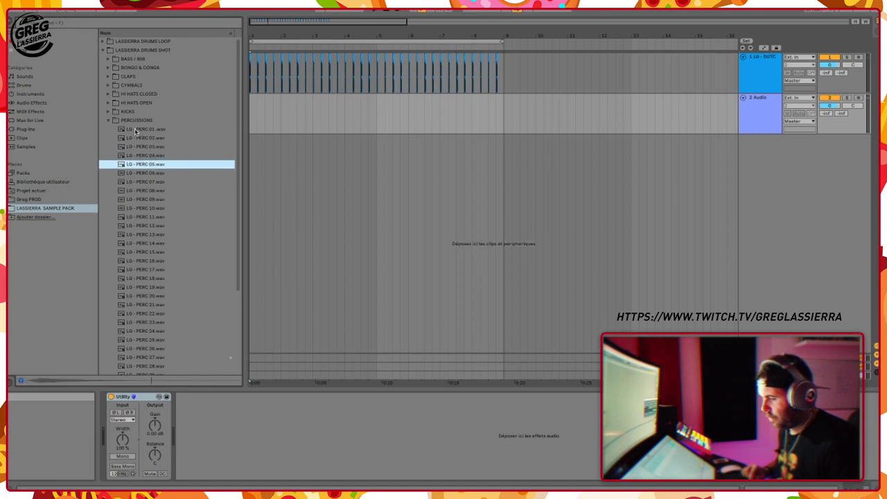
{"action": "key", "text": "Down"}
{"action": "key", "text": "Down"}
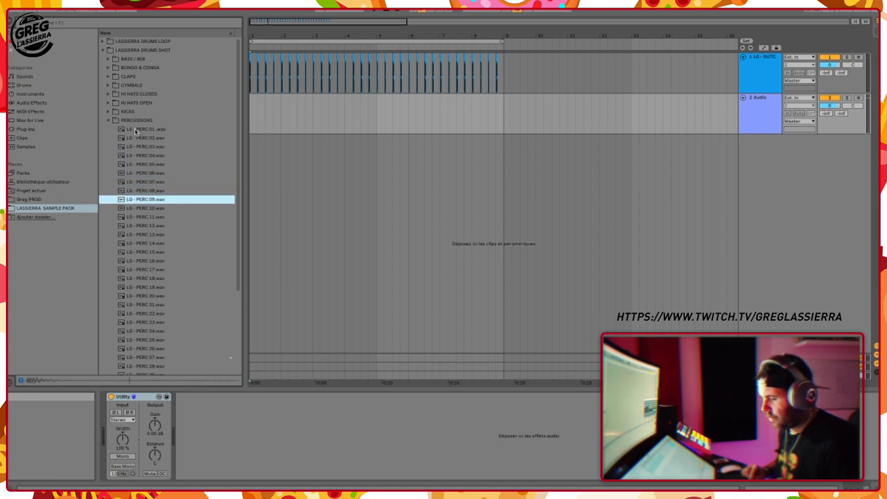
{"action": "key", "text": "Down"}
{"action": "key", "text": "Down"}
{"action": "key", "text": "Down"}
{"action": "key", "text": "Down"}
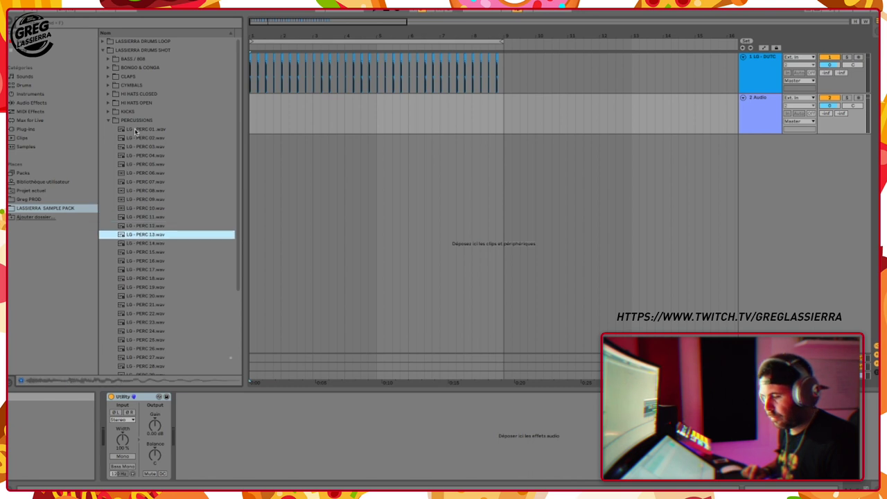
{"action": "key", "text": "Down"}
{"action": "key", "text": "Down"}
{"action": "key", "text": "Up"}
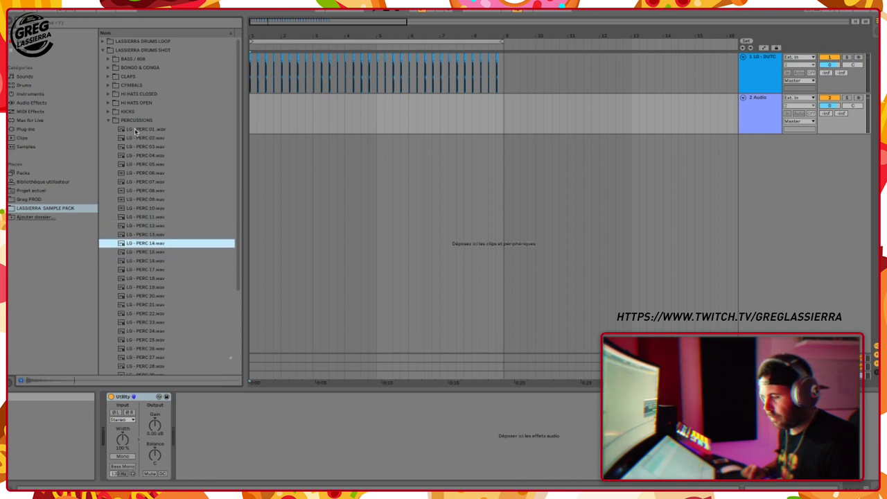
{"action": "key", "text": "Down"}
{"action": "key", "text": "Down"}
{"action": "key", "text": "Down"}
{"action": "key", "text": "Down"}
{"action": "key", "text": "Down"}
{"action": "key", "text": "Down"}
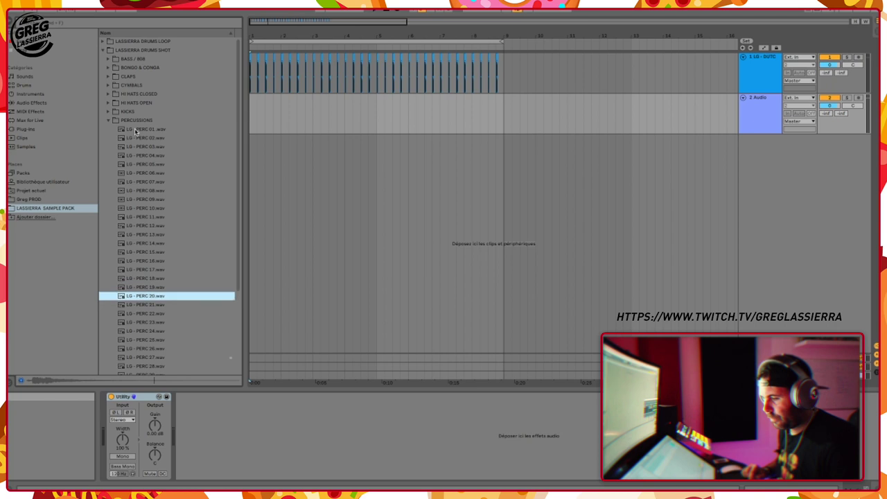
{"action": "key", "text": "Down"}
{"action": "key", "text": "Up"}
{"action": "key", "text": "Up"}
{"action": "key", "text": "Down"}
{"action": "key", "text": "Down"}
{"action": "key", "text": "Down"}
{"action": "key", "text": "Down"}
{"action": "key", "text": "Down"}
{"action": "key", "text": "Down"}
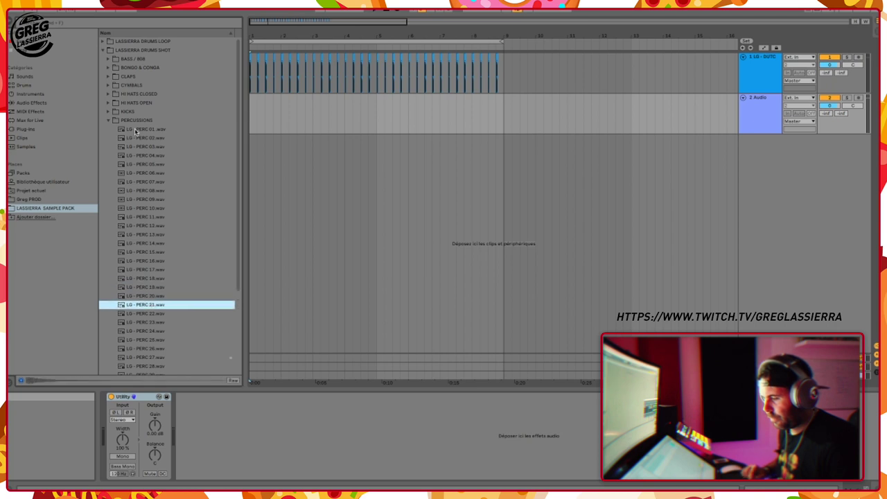
{"action": "key", "text": "Down"}
{"action": "key", "text": "Down"}
{"action": "key", "text": "Down"}
{"action": "key", "text": "Down"}
{"action": "key", "text": "Down"}
{"action": "key", "text": "Down"}
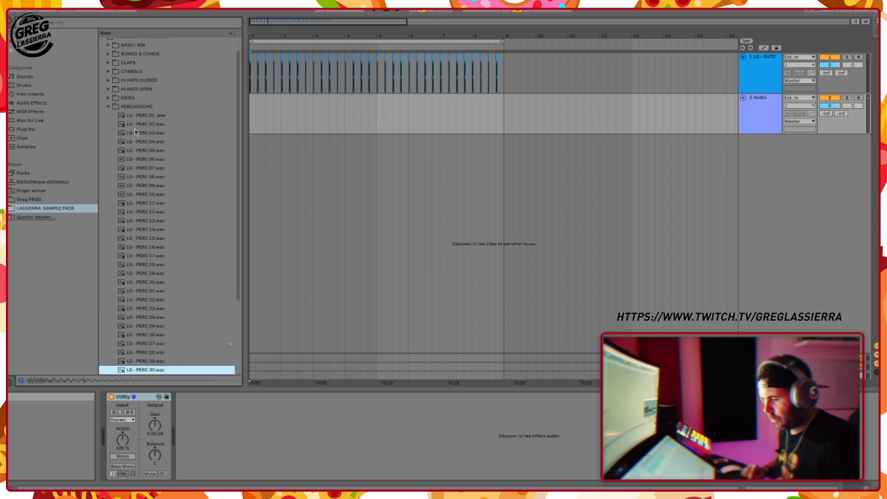
{"action": "key", "text": "Down"}
{"action": "key", "text": "Down"}
{"action": "key", "text": "Down"}
{"action": "key", "text": "Down"}
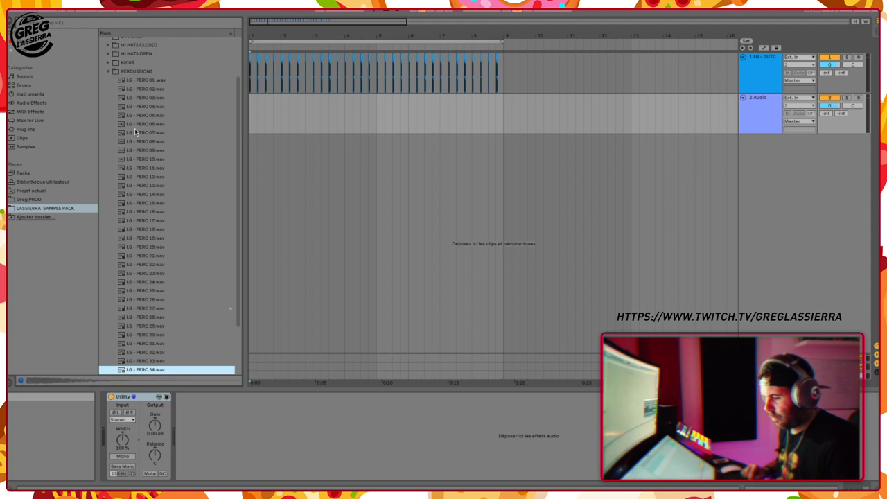
{"action": "key", "text": "Down"}
{"action": "key", "text": "Up"}
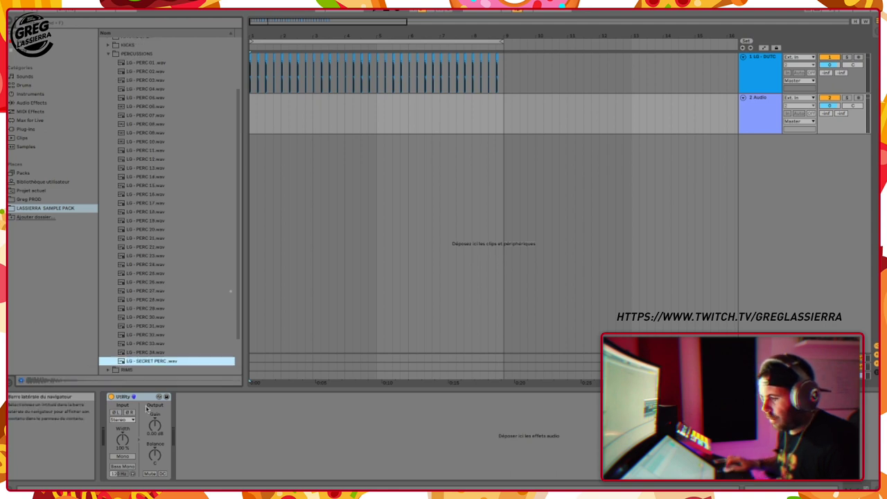
Place the LG - SECRET PERC sample at the very start of the second audio track, aligned with the first kick.
{"action": "left_click", "coordinate": [259, 125]}
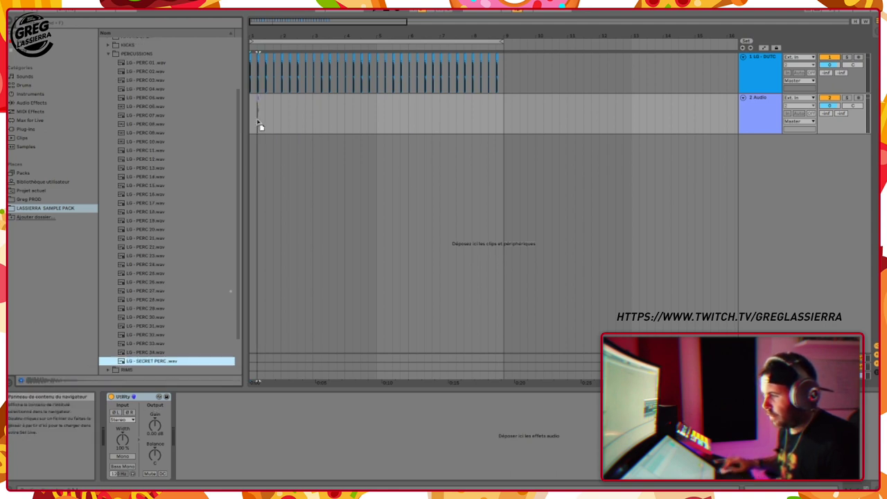
{"action": "left_click_drag", "start_coordinate": [254, 124], "coordinate": [252, 122]}
{"action": "left_click_drag", "start_coordinate": [254, 36], "coordinate": [244, 107]}
{"action": "left_click", "coordinate": [529, 120]}
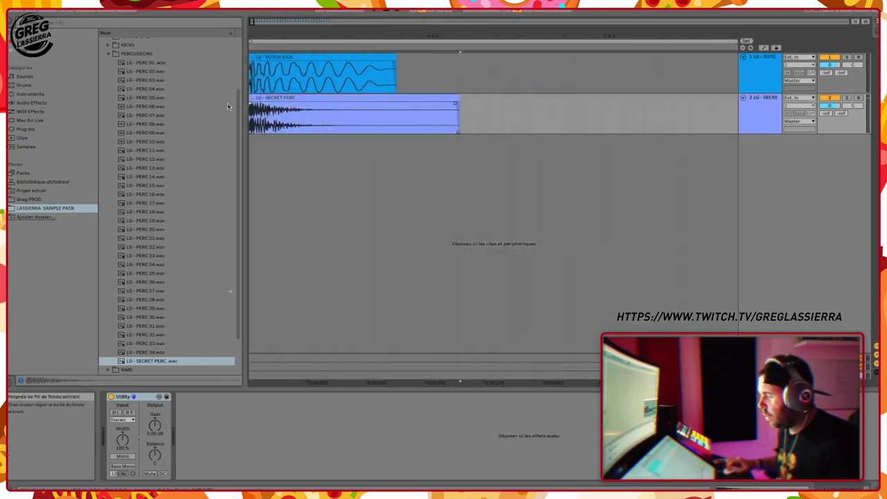
Duplicate the first three sixteenths of the SECRET PERC track twice to make three hits spaced three sixteenths apart.
{"action": "left_click_drag", "start_coordinate": [560, 37], "coordinate": [322, 36]}
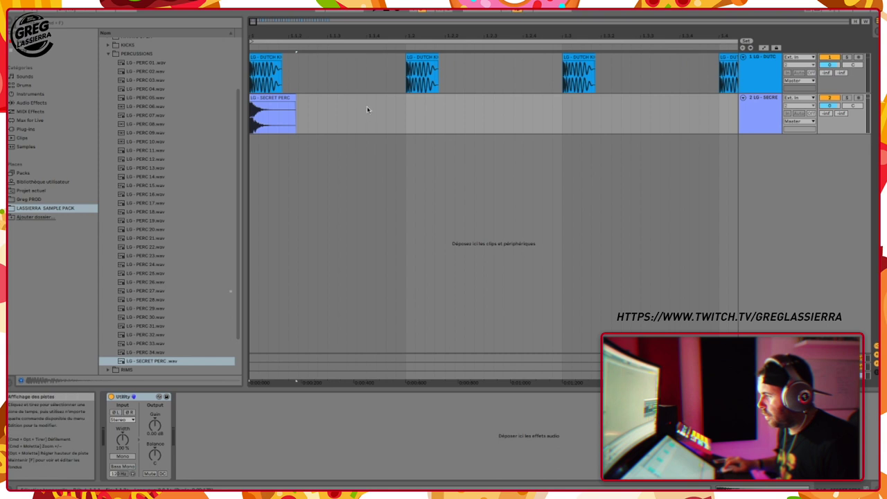
{"action": "left_click_drag", "start_coordinate": [367, 107], "coordinate": [260, 111]}
{"action": "key", "text": "super+d"}
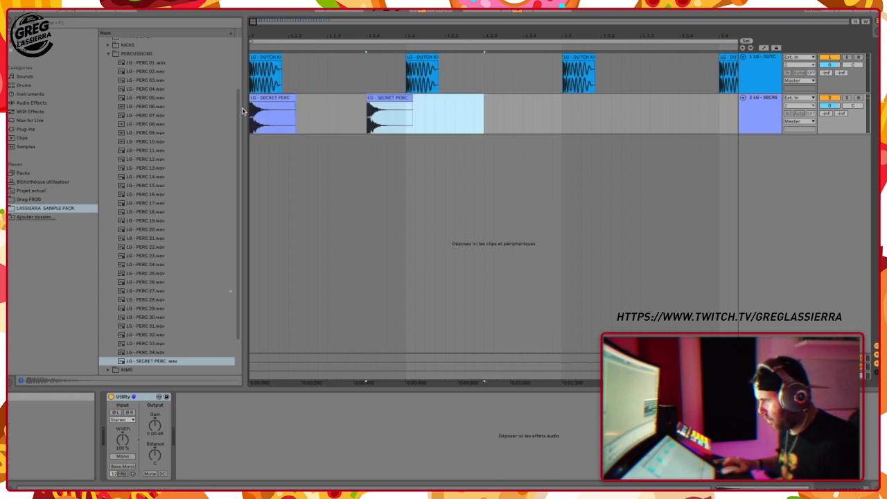
{"action": "key", "text": "super+d"}
Duplicate the two-beat pattern of three SECRET PERC hits three times to fill the first two bars.
{"action": "left_click_drag", "start_coordinate": [558, 114], "coordinate": [250, 115]}
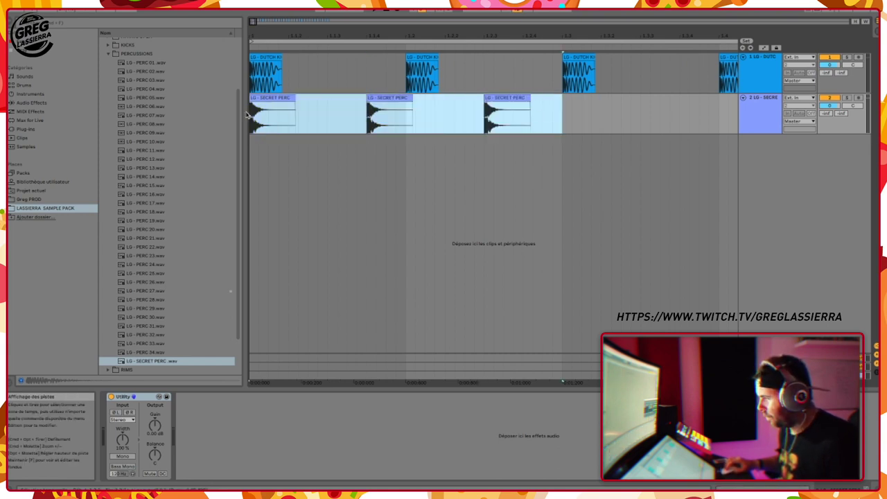
{"action": "key", "text": "super+d"}
{"action": "left_click_drag", "start_coordinate": [459, 34], "coordinate": [329, 34]}
{"action": "key", "text": "super+d"}
{"action": "key", "text": "super+d"}
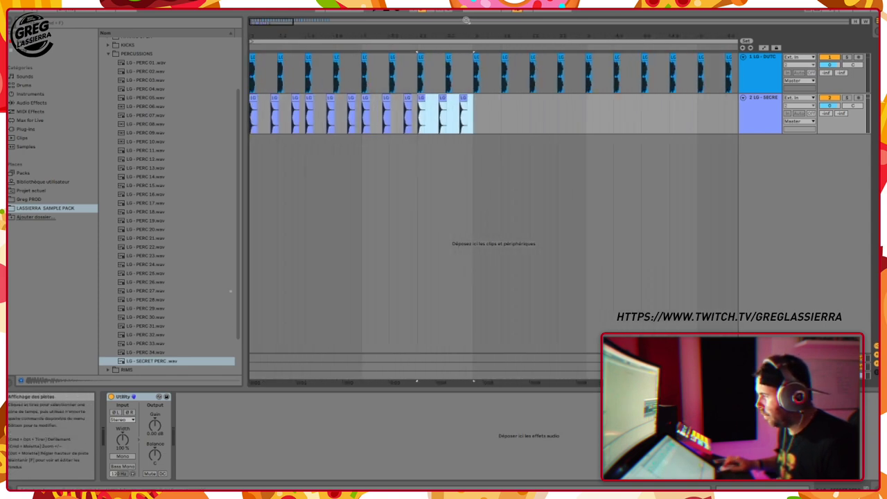
Copy the opening part of a SECRET PERC clip near the end of bar 2 and paste it one sixteenth before the bar's last hit.
{"action": "left_click_drag", "start_coordinate": [455, 27], "coordinate": [454, 33]}
{"action": "left_click_drag", "start_coordinate": [363, 115], "coordinate": [329, 116]}
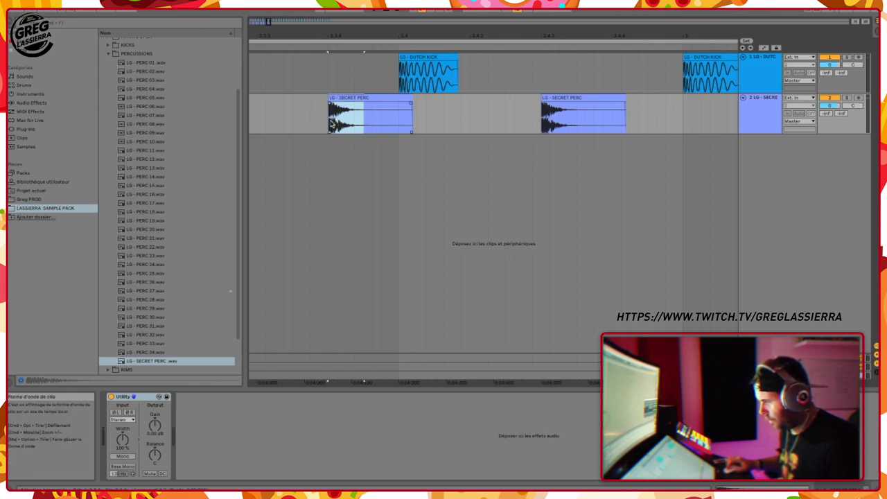
{"action": "left_click", "coordinate": [471, 119]}
{"action": "key", "text": "ctrl+v"}
Duplicate the two-bar SECRET PERC pattern three times to fill the eight bars alongside the kick.
{"action": "mouse_move", "coordinate": [501, 35]}
{"action": "left_mouse_down"}
{"action": "mouse_move", "coordinate": [501, 26]}
{"action": "mouse_move", "coordinate": [342, 34]}
{"action": "left_mouse_up"}
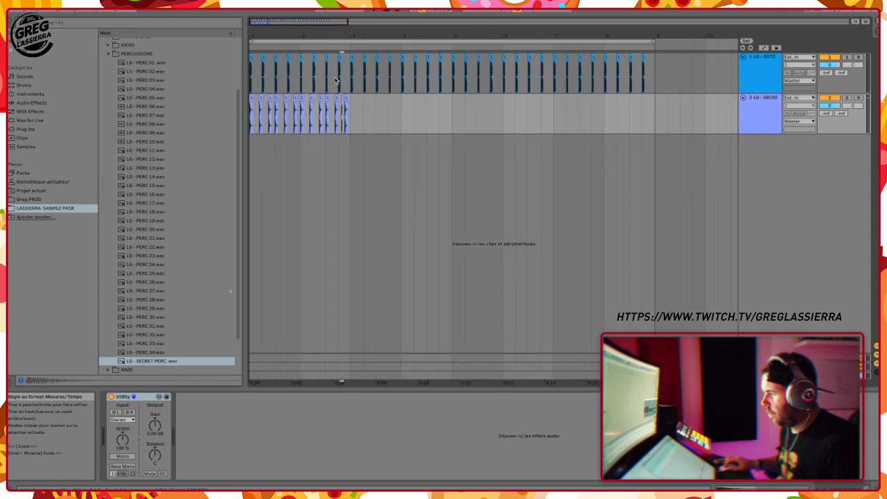
{"action": "left_click_drag", "start_coordinate": [348, 104], "coordinate": [244, 111]}
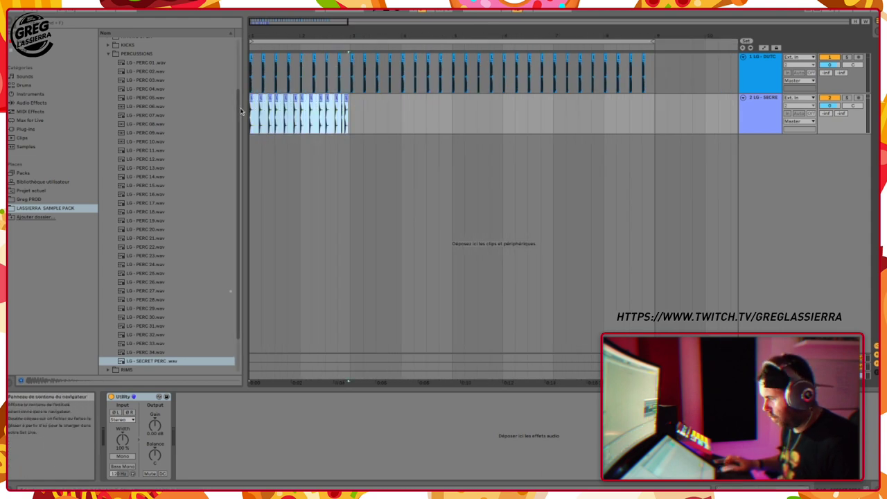
{"action": "key", "text": "ctrl+d"}
{"action": "key", "text": "ctrl+d"}
{"action": "key", "text": "ctrl+d"}
Play the kick and percussion from the start and set the percussion track's Utility gain to -8.33 dB.
{"action": "left_click", "coordinate": [251, 136]}
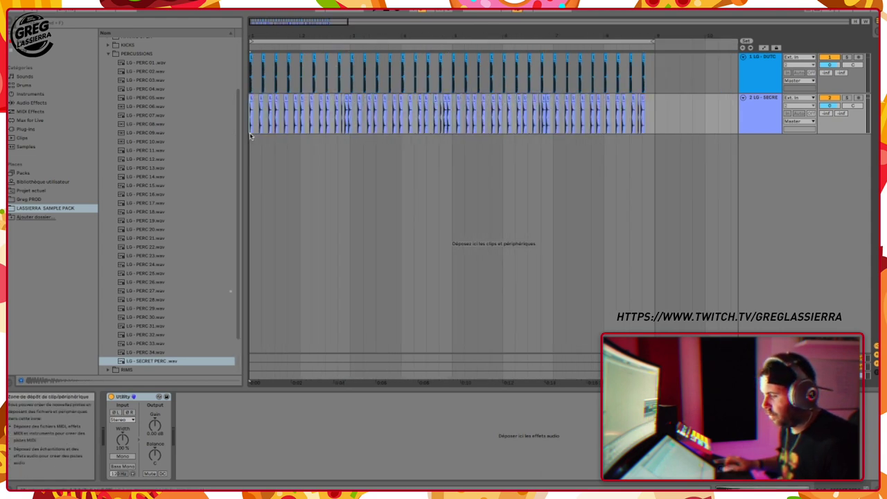
{"action": "key", "text": "space"}
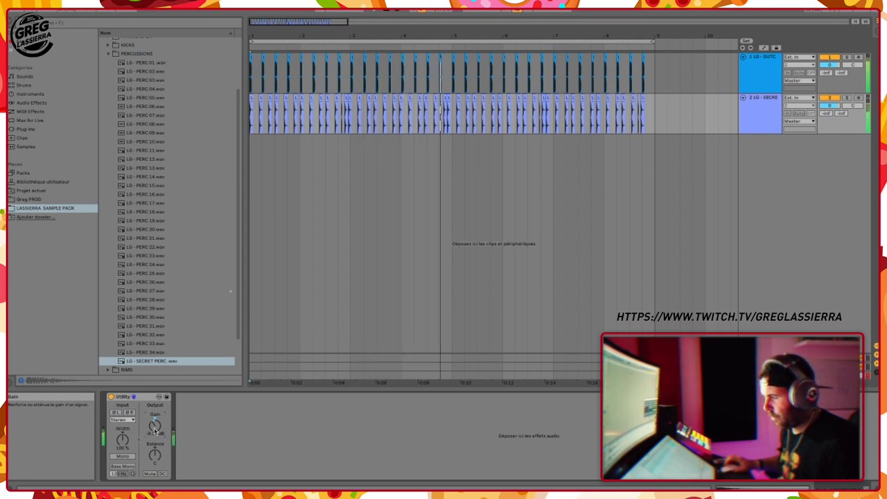
Delete all SECRET PERC clips from bar 3 onward, keeping only the first two bars of percussion.
{"action": "left_click_drag", "start_coordinate": [679, 111], "coordinate": [350, 118]}
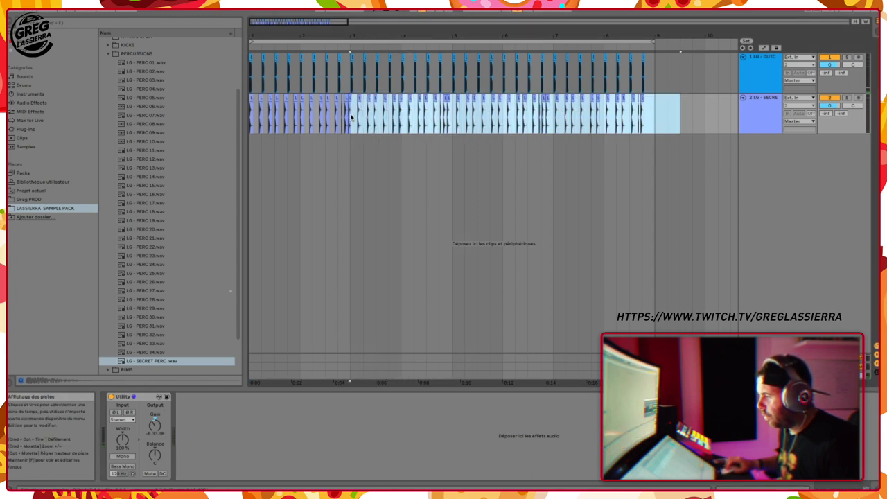
{"action": "key", "text": "Delete"}
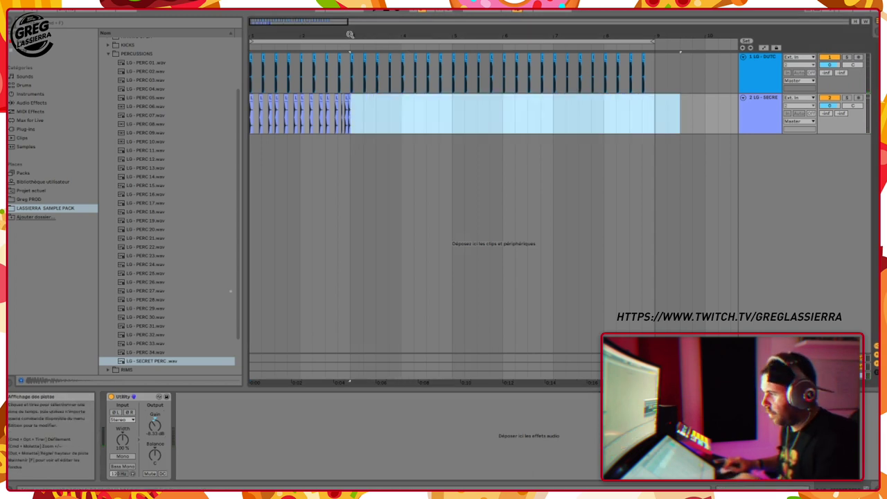
Delete the short leftover stretch of percussion between the last SECRET PERC hit and the start of bar 3.
{"action": "left_click_drag", "start_coordinate": [350, 38], "coordinate": [352, 76]}
{"action": "left_click", "coordinate": [352, 100]}
{"action": "key", "text": "Delete"}
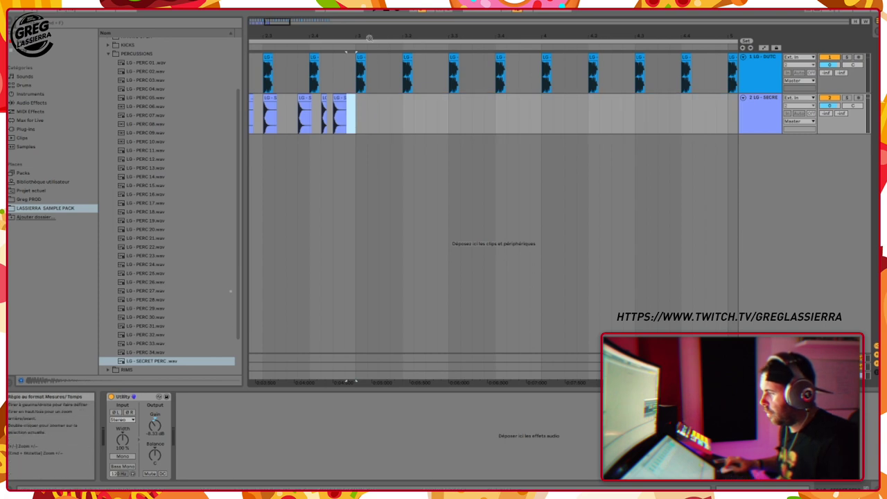
Repeat the trimmed two-bar SECRET PERC pattern three times to fill eight bars, and play the loop from the start.
{"action": "left_click_drag", "start_coordinate": [368, 38], "coordinate": [368, 13]}
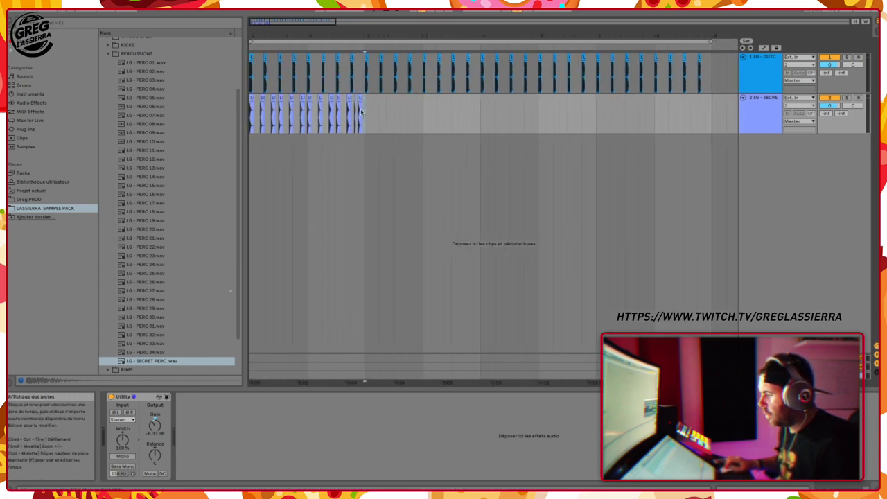
{"action": "left_click_drag", "start_coordinate": [360, 111], "coordinate": [208, 118]}
{"action": "key", "text": "super+d"}
{"action": "key", "text": "super+d"}
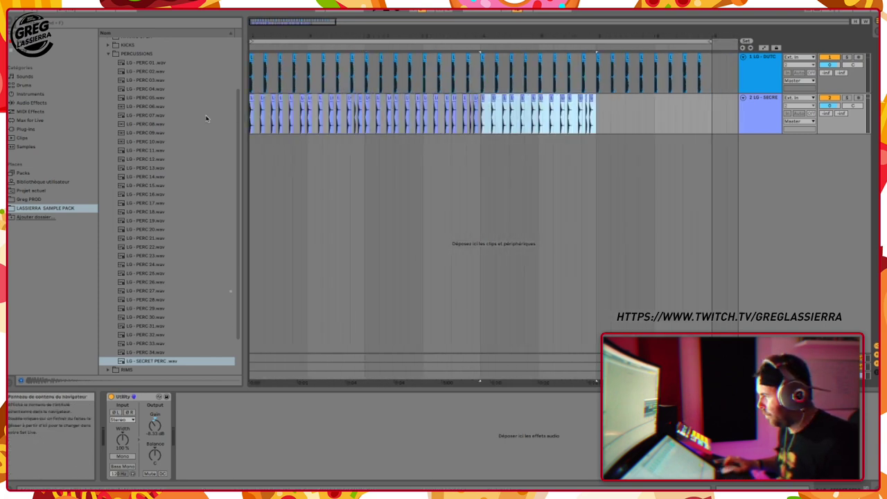
{"action": "key", "text": "super+d"}
{"action": "left_click", "coordinate": [251, 139]}
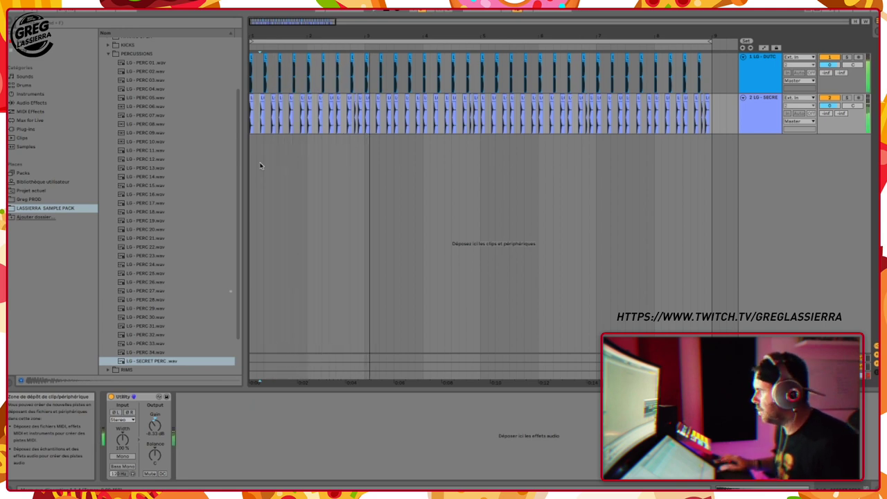
{"action": "key", "text": "space"}
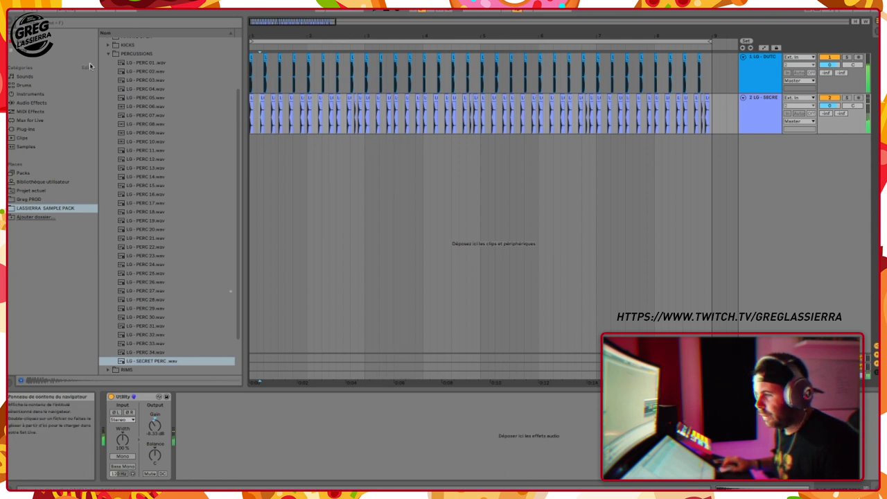
Load the Cableguys ShaperBox Audio Unit plug-in onto the SECRET PERC track with its Volume shaper.
{"action": "left_click", "coordinate": [109, 54]}
{"action": "left_click", "coordinate": [26, 129]}
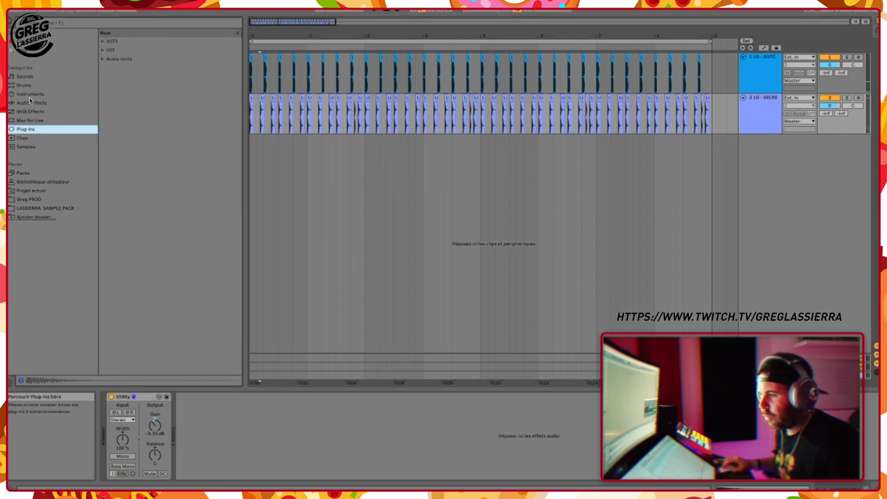
{"action": "left_click", "coordinate": [50, 25]}
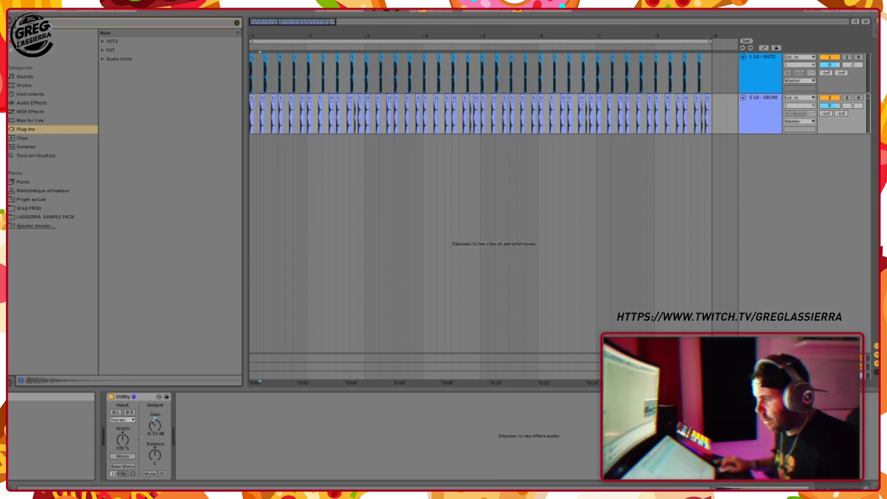
{"action": "left_click", "coordinate": [104, 59]}
{"action": "left_click", "coordinate": [107, 95]}
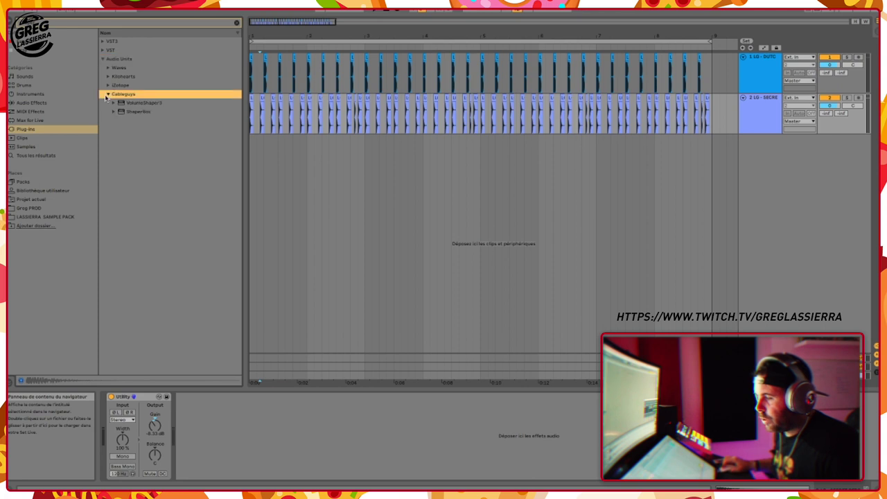
{"action": "left_click_drag", "start_coordinate": [142, 111], "coordinate": [302, 126]}
{"action": "left_click", "coordinate": [311, 111]}
{"action": "left_click_drag", "start_coordinate": [399, 45], "coordinate": [526, 47]}
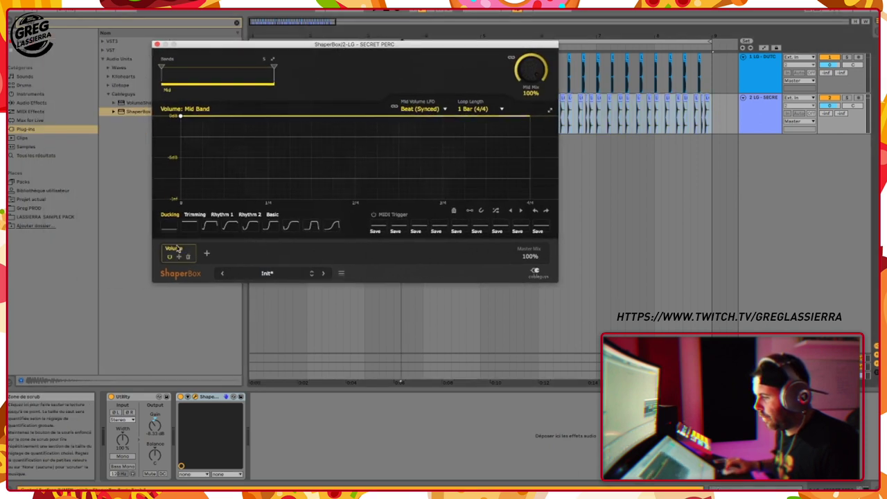
Apply the Ducking 3 volume curve, shift its low starting point slightly later, and set the loop length to 1/4.
{"action": "left_click", "coordinate": [249, 231]}
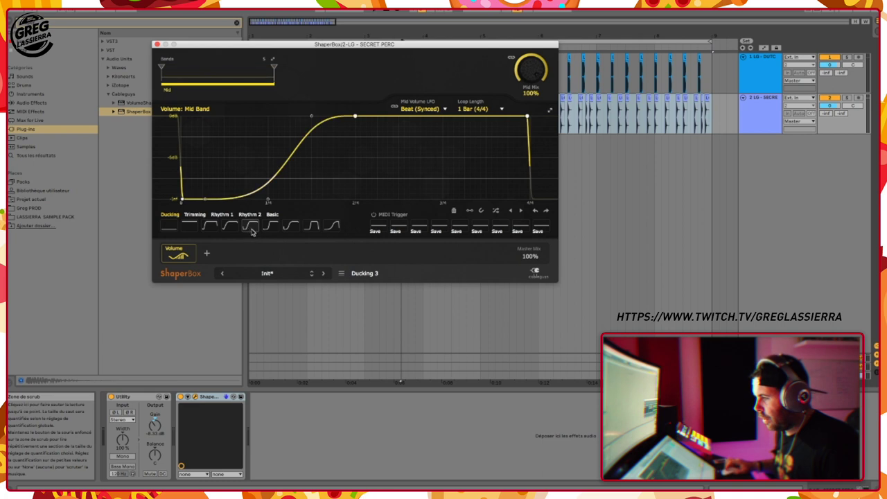
{"action": "left_click_drag", "start_coordinate": [183, 200], "coordinate": [186, 200]}
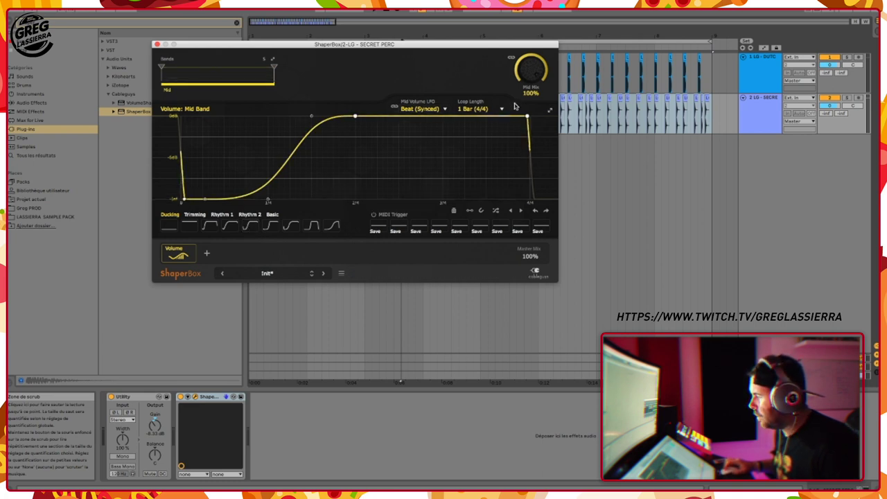
{"action": "left_click", "coordinate": [483, 110]}
{"action": "left_click", "coordinate": [482, 182]}
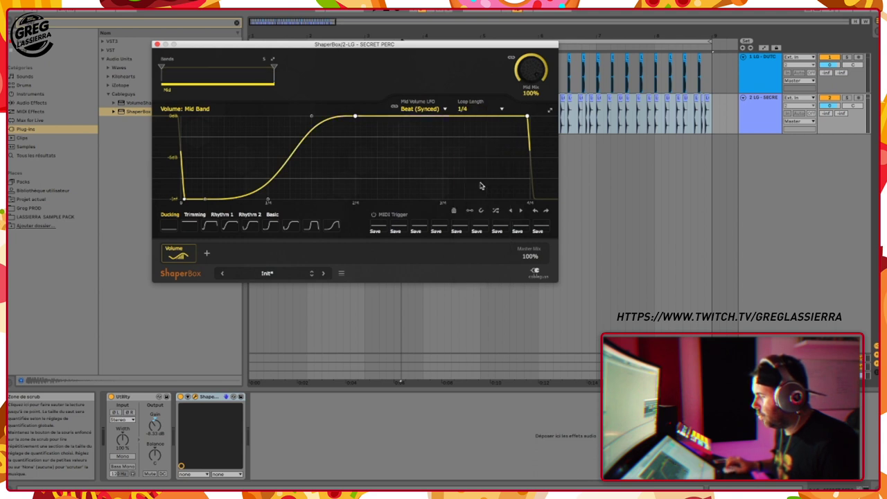
Solo the percussion, reshape the ducking curve so it rises later to full level just past 2/16, and lower the Mid Mix to 82%.
{"action": "left_click", "coordinate": [846, 99]}
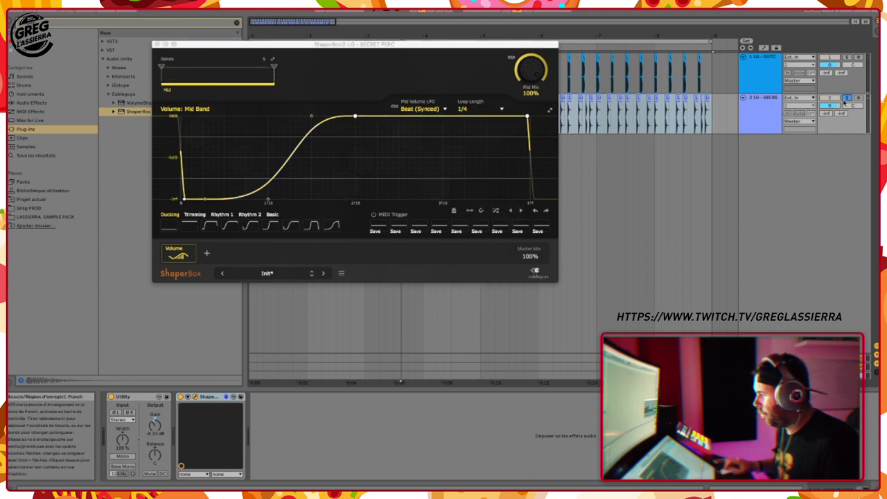
{"action": "key", "text": "space"}
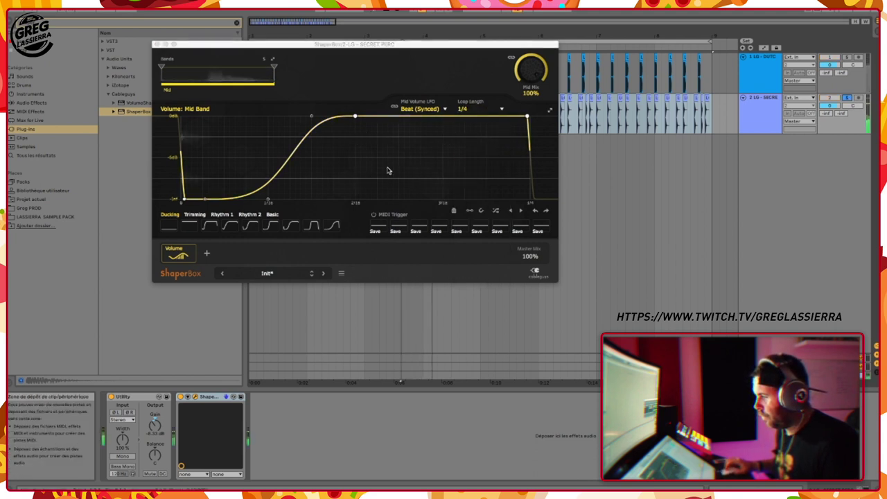
{"action": "left_click_drag", "start_coordinate": [356, 117], "coordinate": [379, 115]}
{"action": "left_click_drag", "start_coordinate": [319, 117], "coordinate": [349, 115]}
{"action": "left_click_drag", "start_coordinate": [267, 199], "coordinate": [329, 199]}
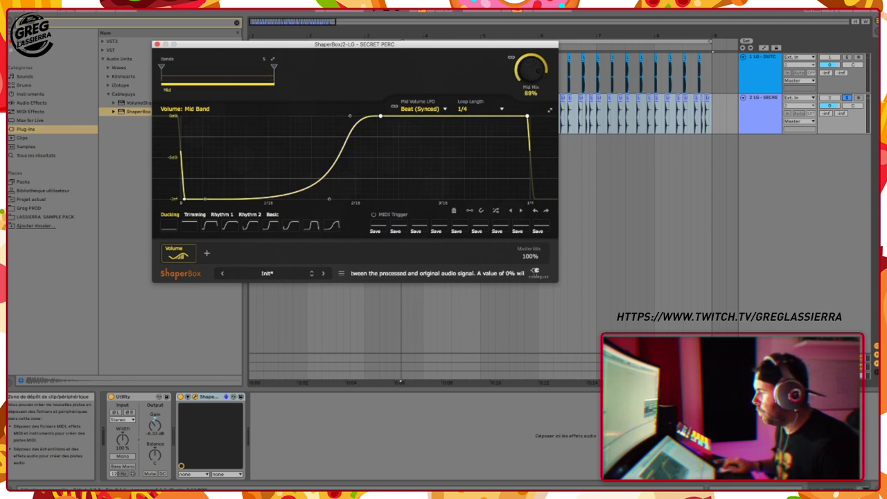
{"action": "key", "text": "space"}
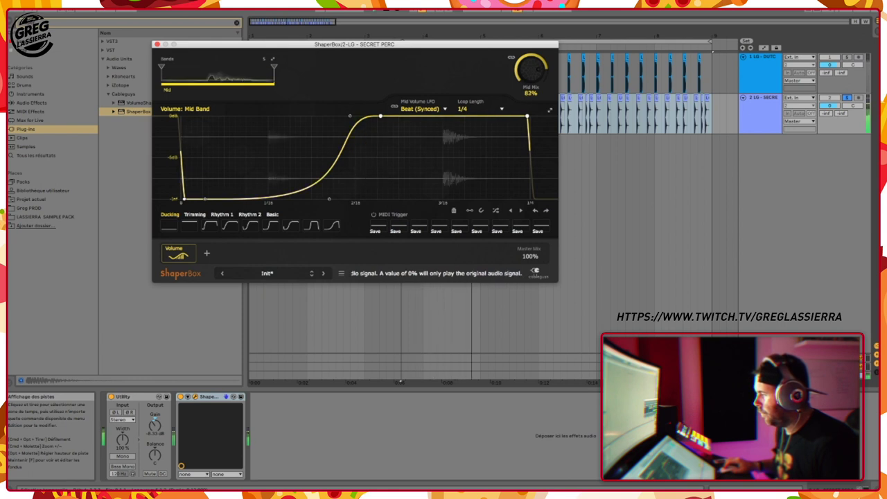
Close the ShaperBox window and set the arrangement loop to span the eight bars from bar 1 to bar 9.
{"action": "left_click", "coordinate": [157, 43]}
{"action": "left_click_drag", "start_coordinate": [437, 41], "coordinate": [262, 51]}
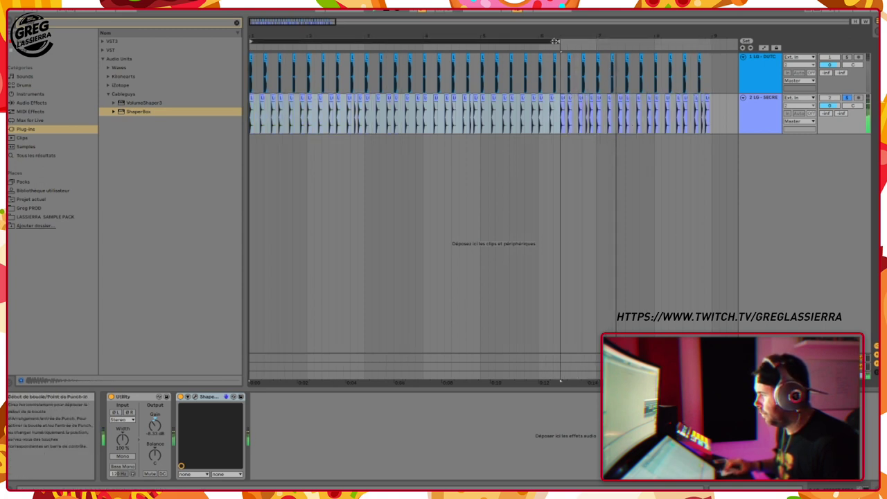
{"action": "left_click_drag", "start_coordinate": [559, 43], "coordinate": [708, 45]}
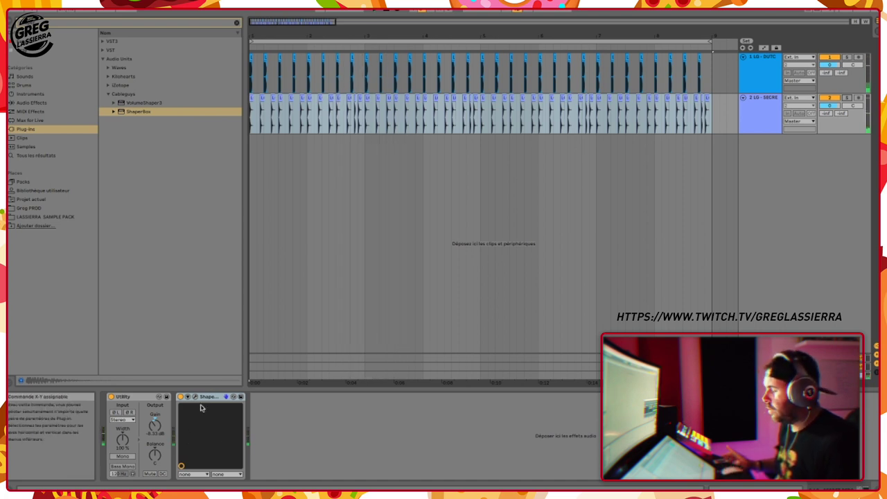
Play the kick and percussion together while switching ShaperBox off and on to compare the ducking effect.
{"action": "key", "text": "space"}
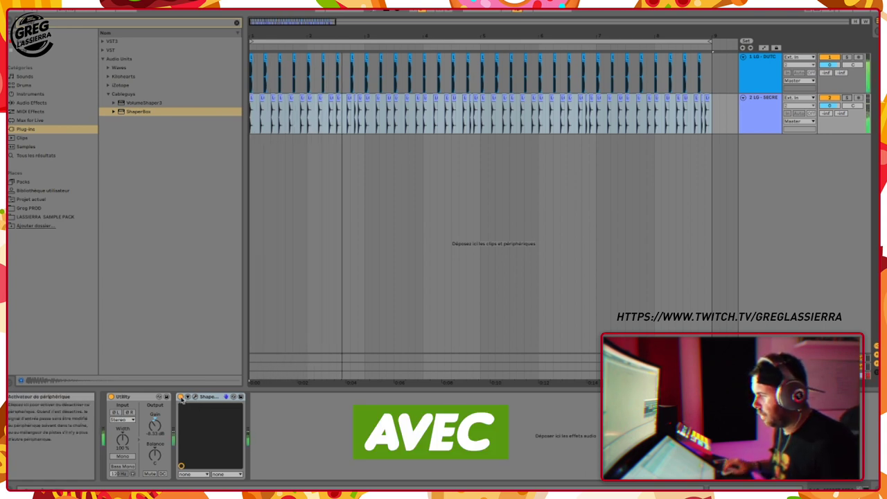
{"action": "left_click", "coordinate": [180, 397]}
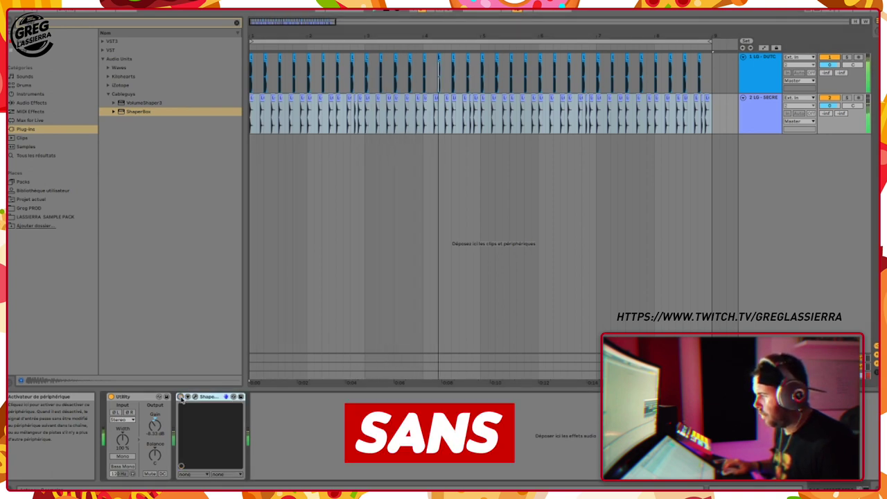
{"action": "left_click", "coordinate": [181, 397]}
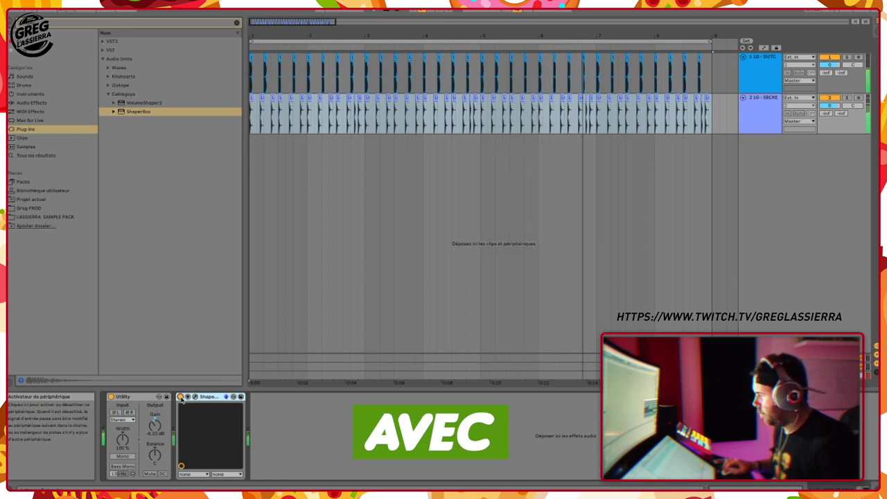
{"action": "left_click", "coordinate": [180, 397]}
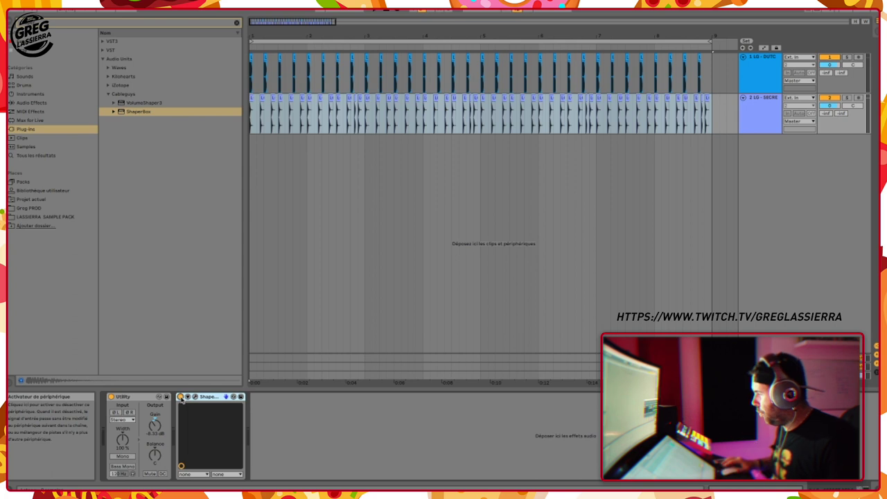
{"action": "left_click", "coordinate": [848, 100]}
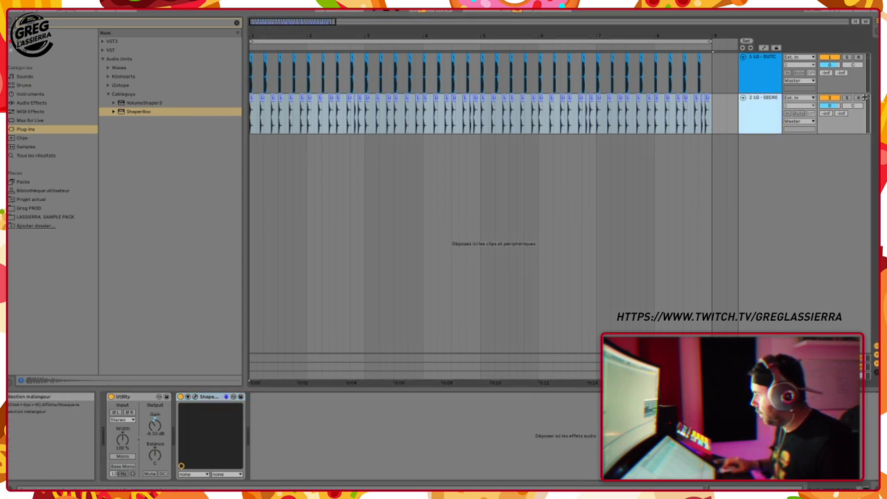
Lower ShaperBox's Mid Mix to 78%, move the top point of the ducking rise slightly later, and check it against the kick.
{"action": "left_click", "coordinate": [196, 397]}
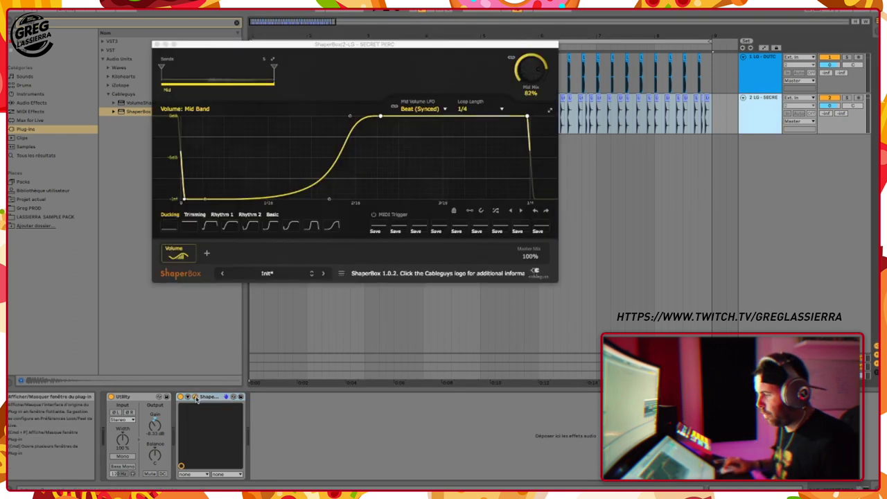
{"action": "left_click", "coordinate": [529, 77]}
{"action": "left_click_drag", "start_coordinate": [529, 78], "coordinate": [529, 76]}
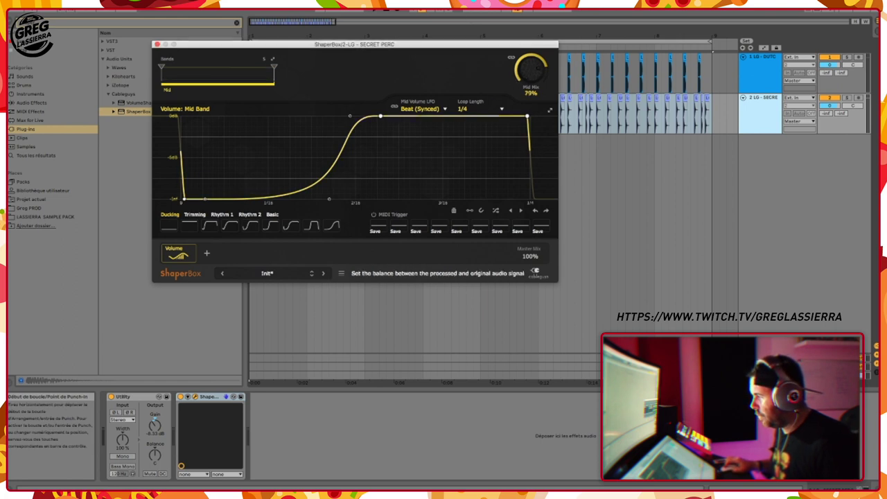
{"action": "left_click_drag", "start_coordinate": [379, 117], "coordinate": [386, 116]}
{"action": "key", "text": "space"}
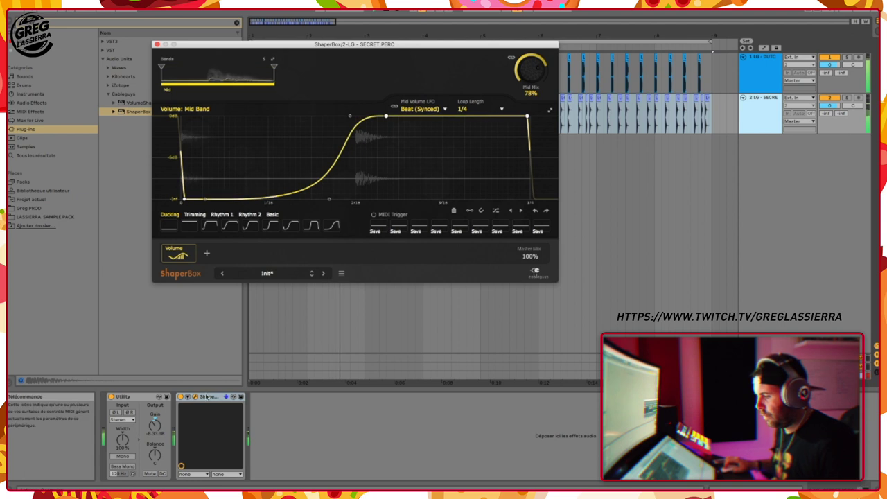
{"action": "left_click", "coordinate": [180, 397]}
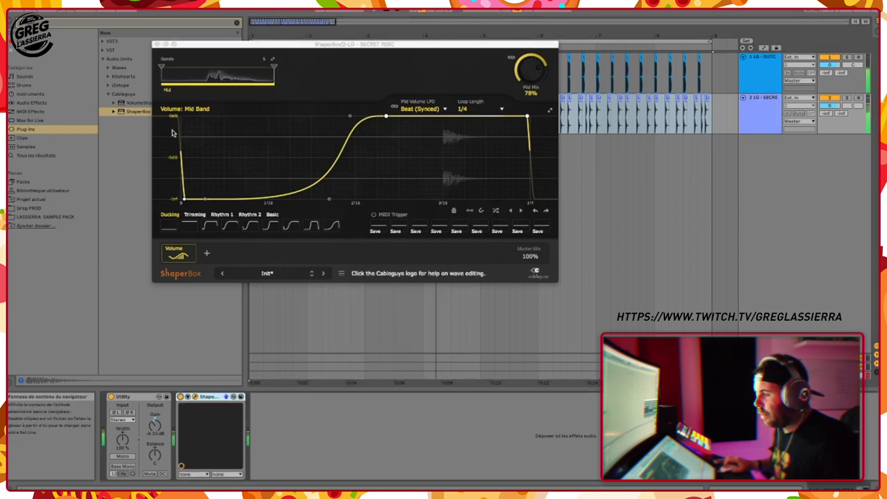
{"action": "left_click", "coordinate": [156, 45]}
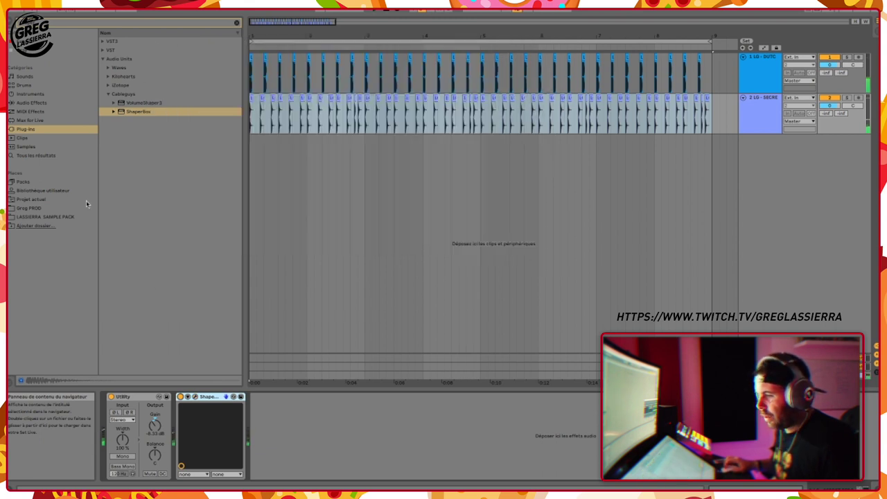
Insert a new audio track below the percussion and open the SNARES folder in the LASSIERRA sample pack.
{"action": "right_click", "coordinate": [782, 170]}
{"action": "left_click", "coordinate": [807, 174]}
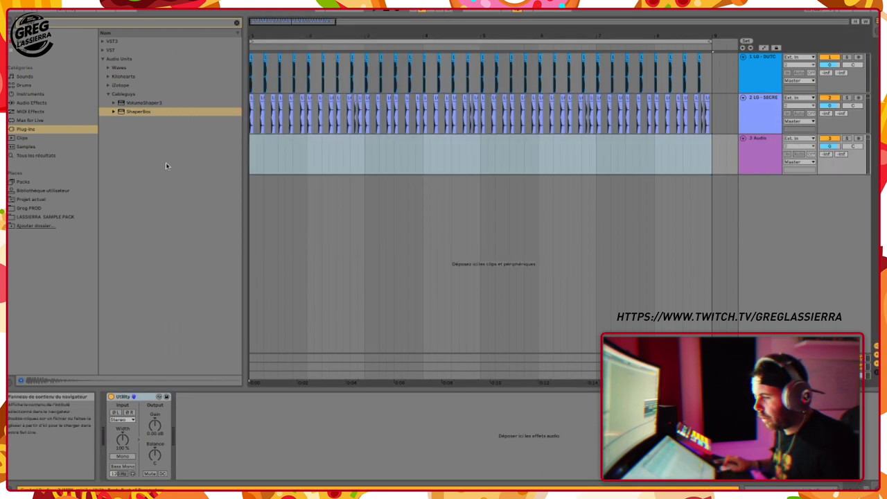
{"action": "left_click", "coordinate": [36, 216]}
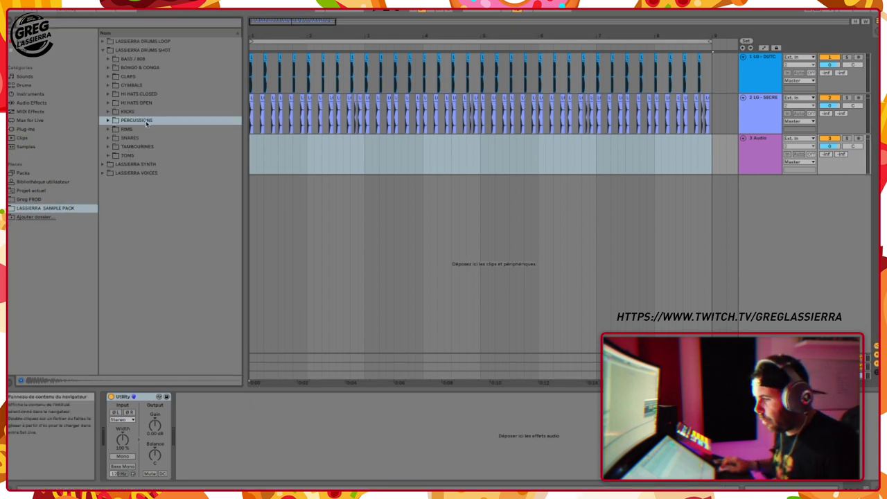
{"action": "left_click", "coordinate": [141, 138]}
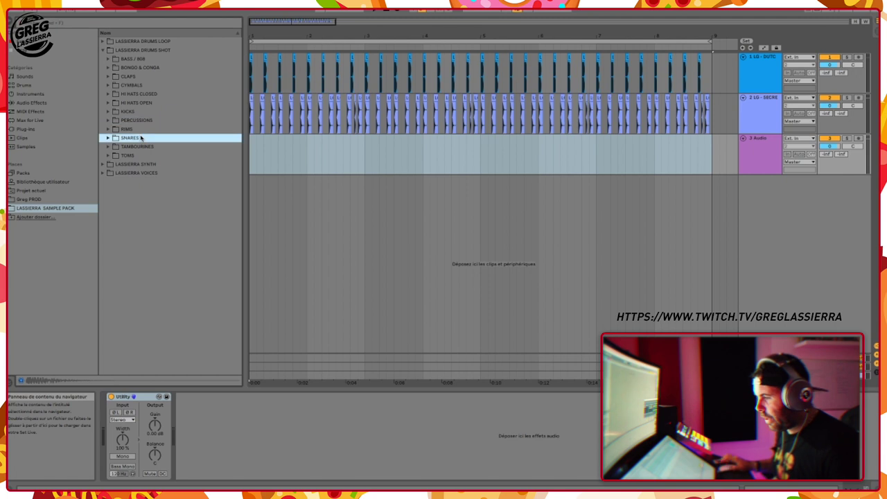
{"action": "key", "text": "Right"}
Audition the first snare samples, including LATINO SNARE, SNARE 01 and SNARE 02, and select LG - SNARE 2 HUM HUM.
{"action": "key", "text": "Down"}
{"action": "key", "text": "Down"}
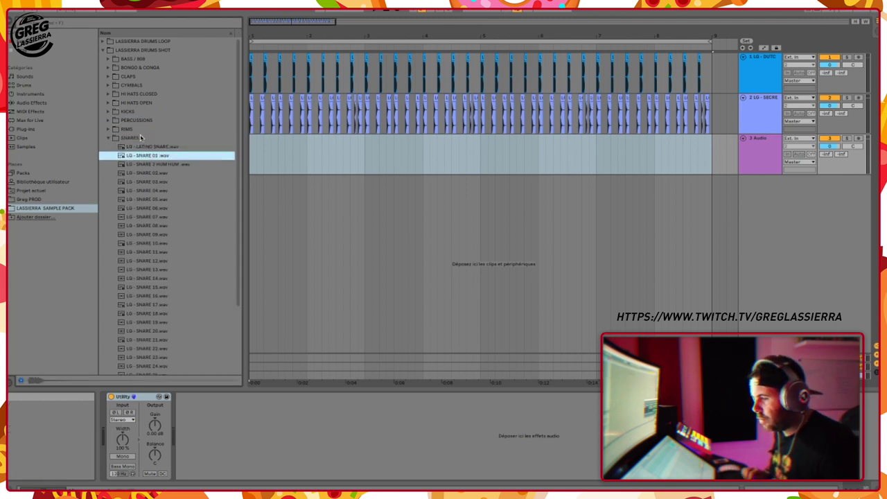
{"action": "key", "text": "Down"}
{"action": "key", "text": "Down"}
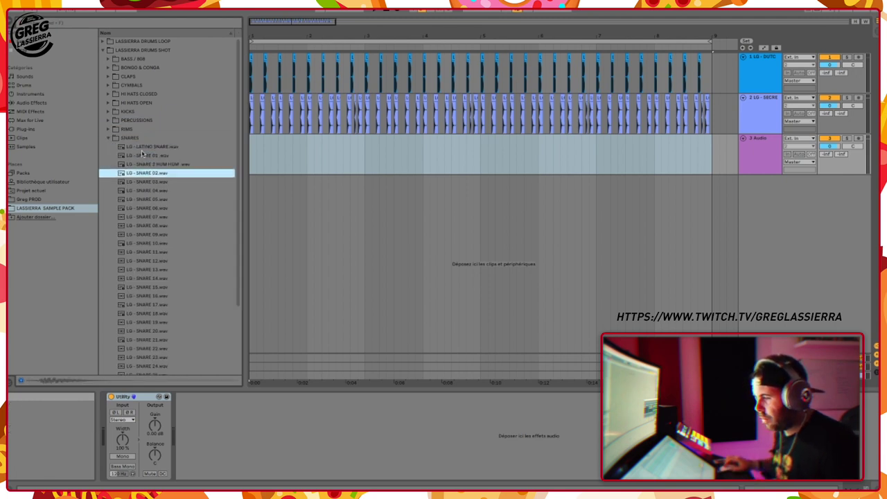
{"action": "left_click", "coordinate": [165, 168]}
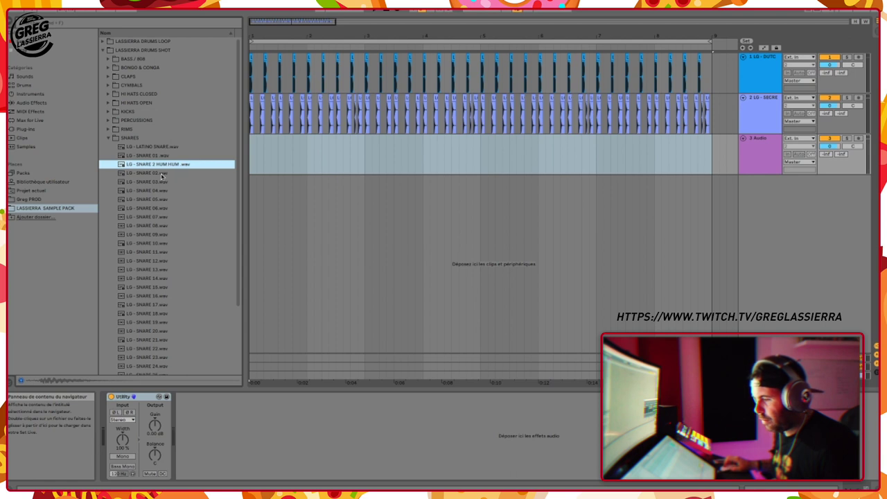
{"action": "left_click", "coordinate": [156, 148]}
{"action": "left_click", "coordinate": [156, 165]}
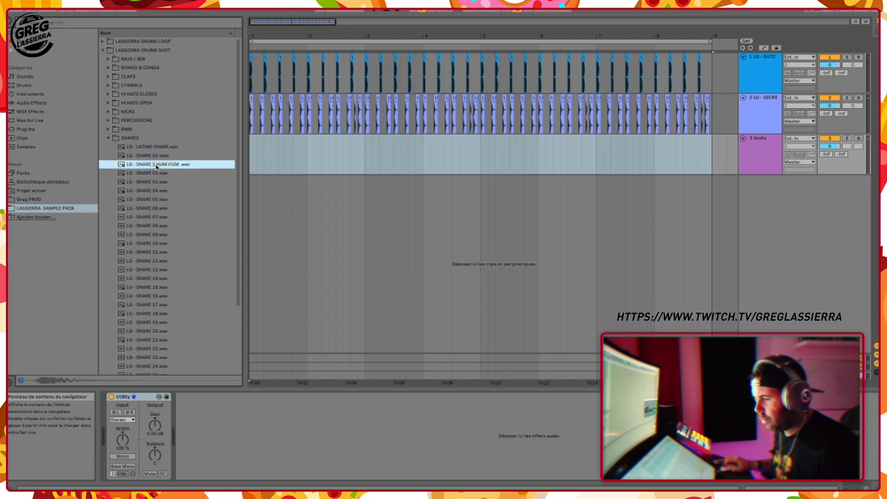
Place LG - LATINO SNARE on the third audio track and align it with the second SECRET PERC hit of bar 1.
{"action": "left_click", "coordinate": [154, 148]}
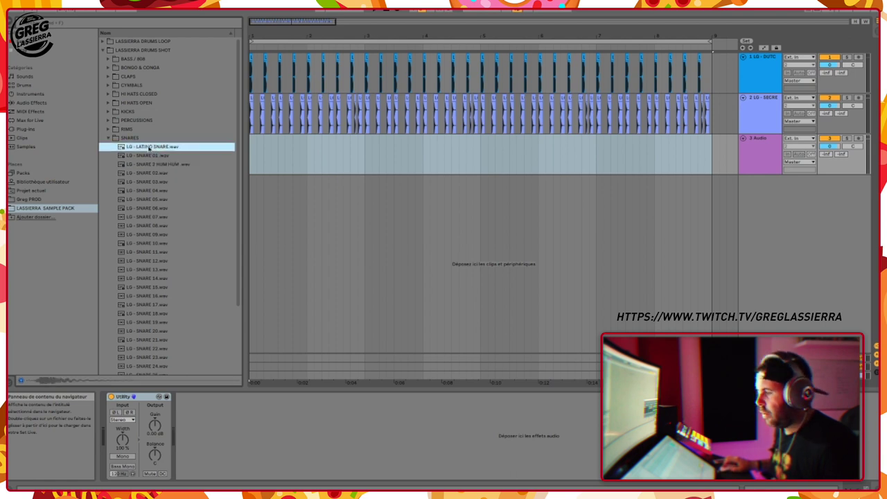
{"action": "left_click_drag", "start_coordinate": [249, 146], "coordinate": [257, 151]}
{"action": "left_click_drag", "start_coordinate": [261, 38], "coordinate": [291, 139]}
{"action": "left_click_drag", "start_coordinate": [483, 37], "coordinate": [521, 38]}
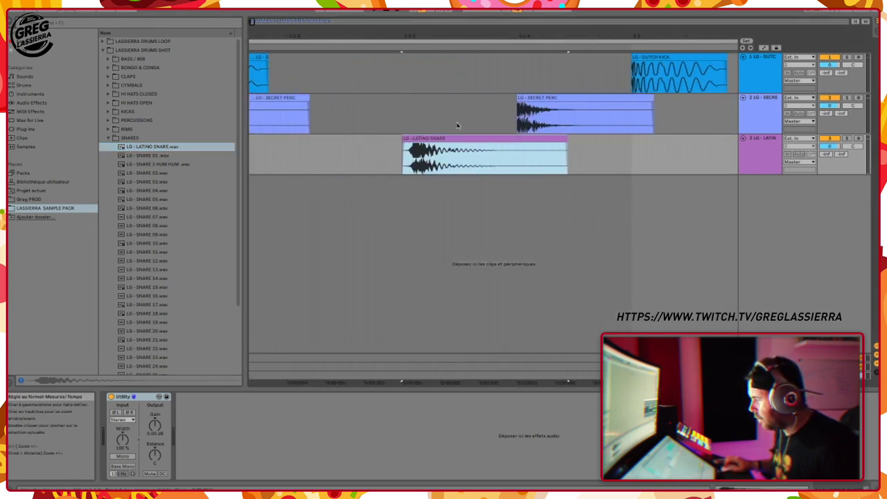
{"action": "left_click_drag", "start_coordinate": [411, 151], "coordinate": [519, 151]}
{"action": "left_click_drag", "start_coordinate": [518, 37], "coordinate": [506, 2]}
Copy the snare onto the third percussion hit and repeat the resulting half-bar pattern until it fills the first two bars.
{"action": "left_click_drag", "start_coordinate": [331, 162], "coordinate": [299, 160]}
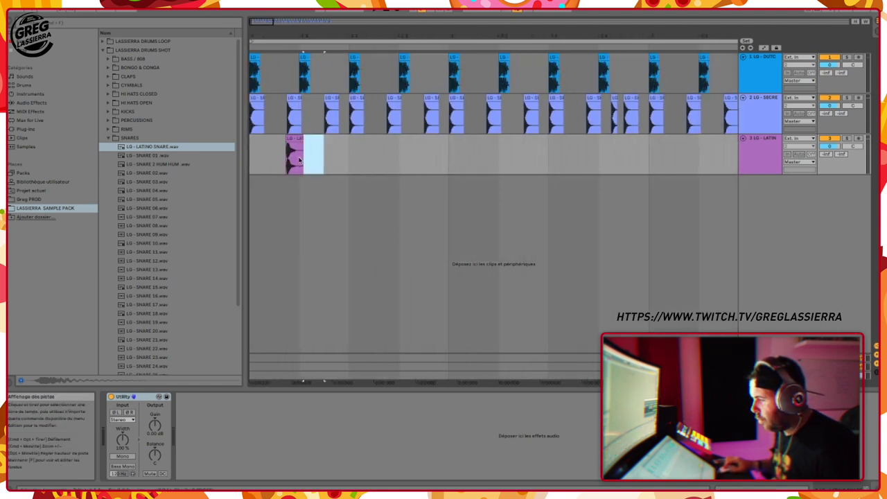
{"action": "key", "text": "ctrl+d"}
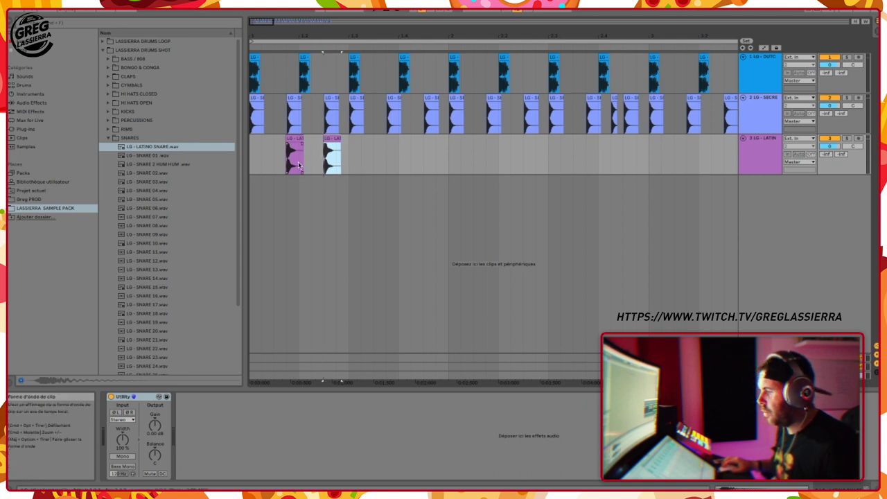
{"action": "left_click_drag", "start_coordinate": [350, 162], "coordinate": [265, 166]}
{"action": "key", "text": "ctrl+d"}
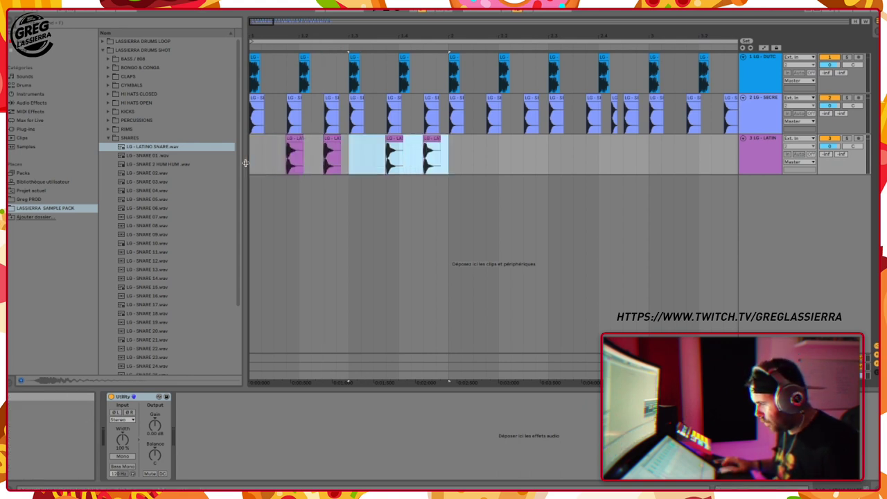
{"action": "key", "text": "ctrl+d"}
{"action": "key", "text": "ctrl+d"}
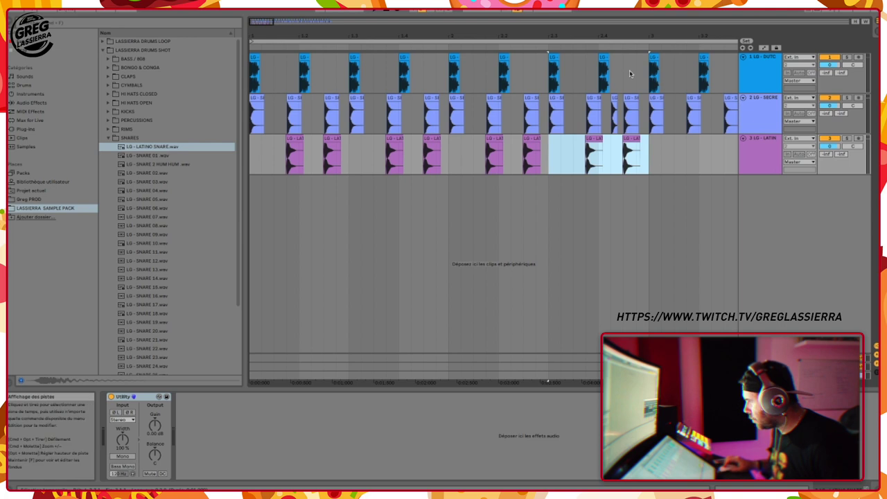
Copy a short slice from a snare's attack onto the extra short percussion hit near the end of bar 2.
{"action": "left_click_drag", "start_coordinate": [597, 33], "coordinate": [564, 160]}
{"action": "left_click", "coordinate": [565, 160]}
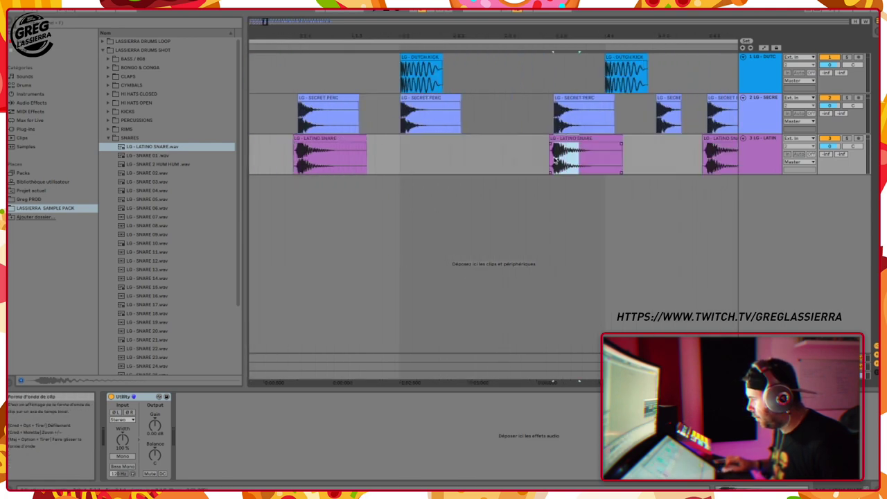
{"action": "scroll", "coordinate": [562, 161], "scroll_direction": "left", "scroll_amount": 1}
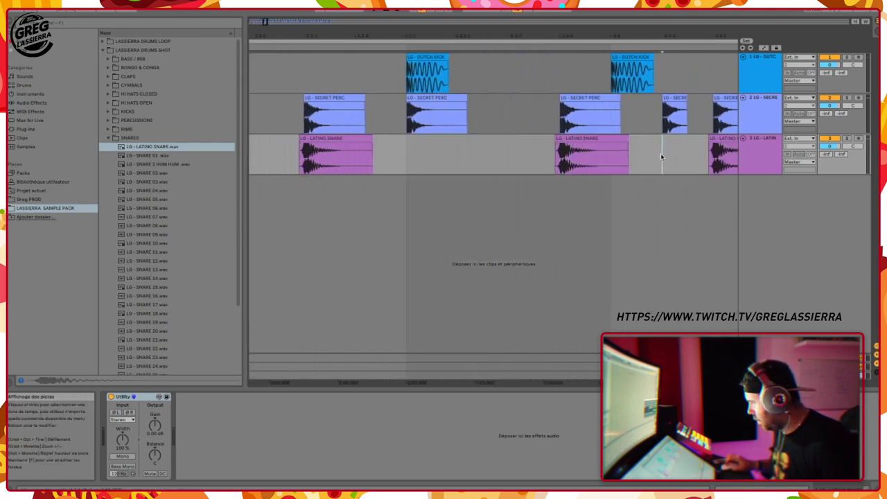
{"action": "left_click_drag", "start_coordinate": [674, 36], "coordinate": [495, 12]}
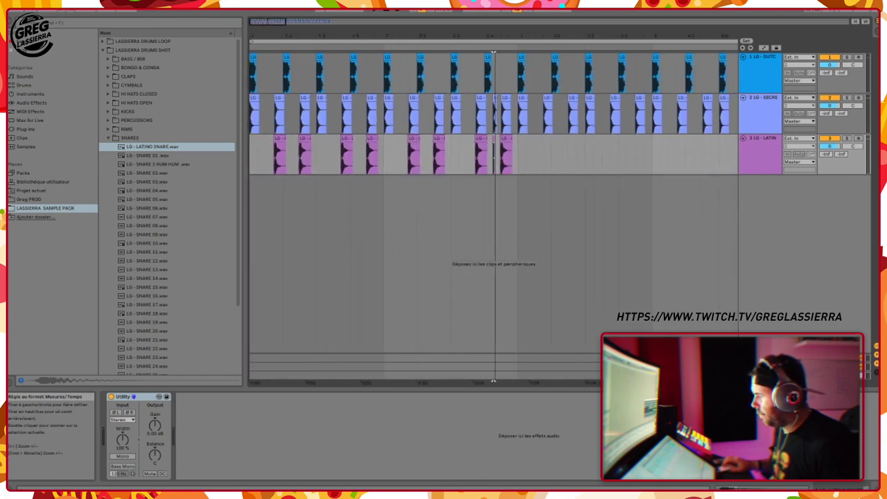
Duplicate the two-bar snare pattern, including the short extra hit, until it fills all eight bars.
{"action": "left_click_drag", "start_coordinate": [513, 160], "coordinate": [223, 165]}
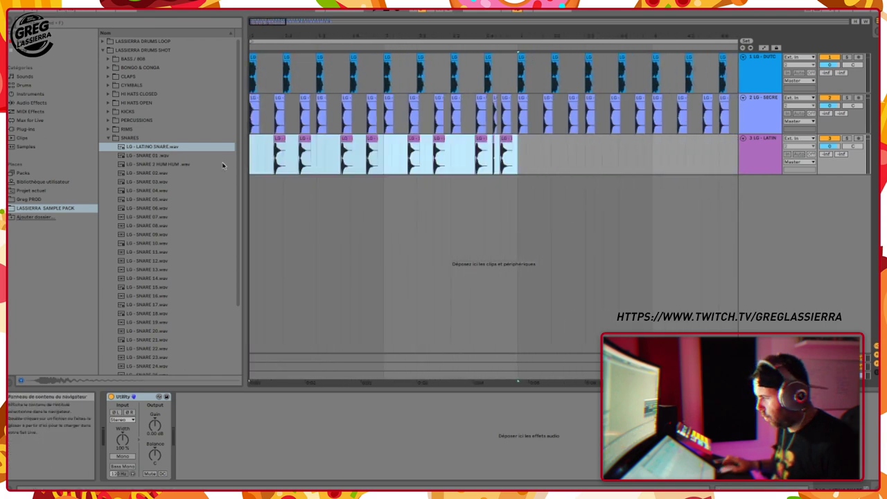
{"action": "key", "text": "super+d"}
{"action": "key", "text": "super+d"}
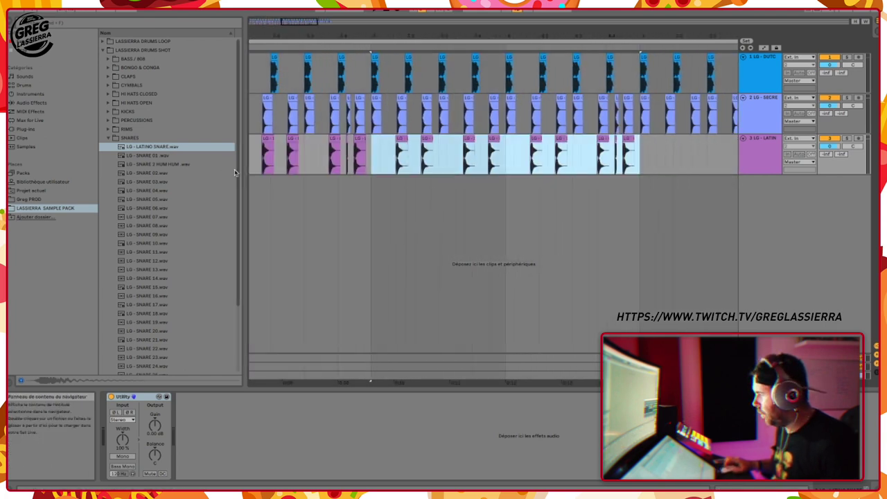
Lower the snare track's Utility gain to -7.78 dB while listening to the whole groove.
{"action": "left_click", "coordinate": [747, 167]}
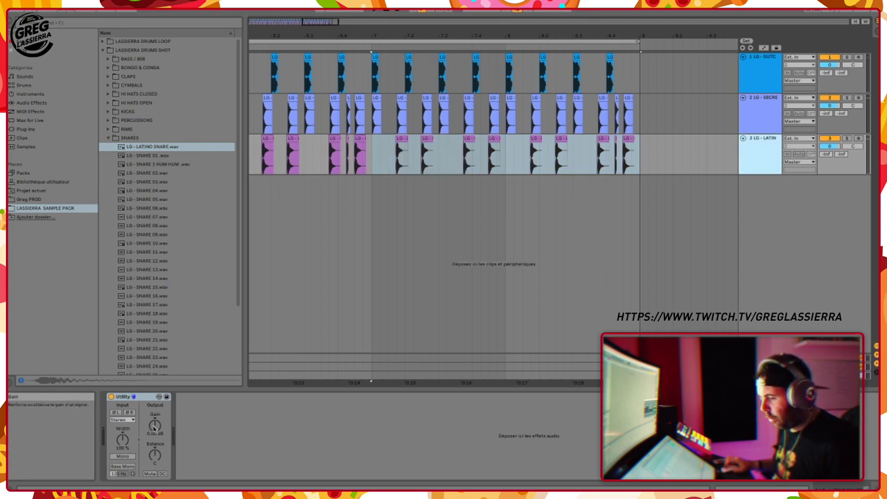
{"action": "left_click_drag", "start_coordinate": [154, 428], "coordinate": [153, 444]}
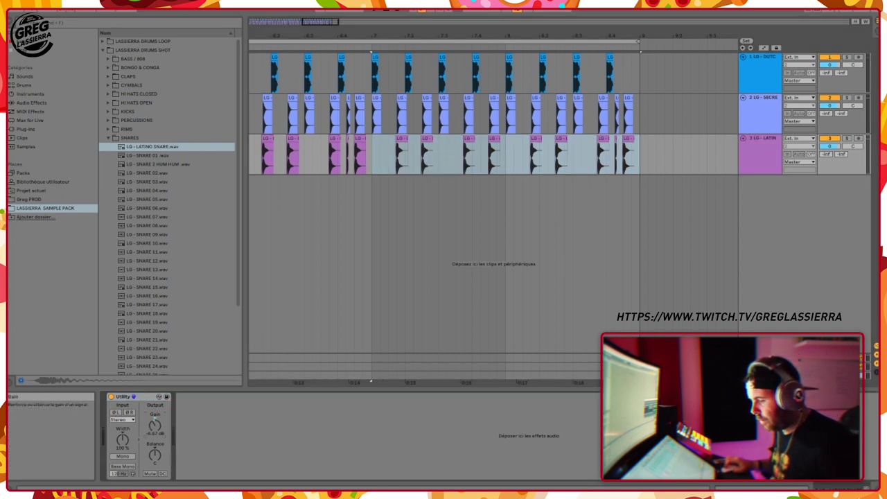
{"action": "key", "text": "space"}
{"action": "left_click_drag", "start_coordinate": [572, 34], "coordinate": [497, 63]}
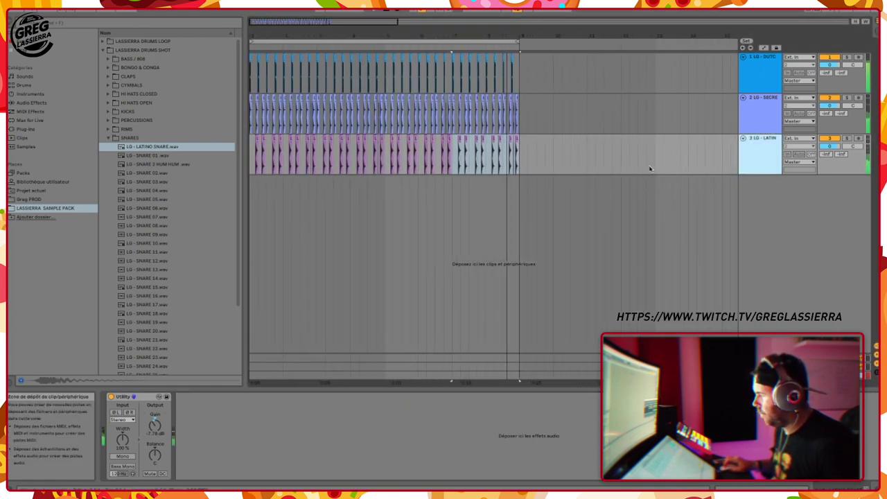
Copy ShaperBox from the SECRET PERC track onto the snare track, after its Utility.
{"action": "left_click", "coordinate": [753, 124]}
{"action": "left_click", "coordinate": [214, 398]}
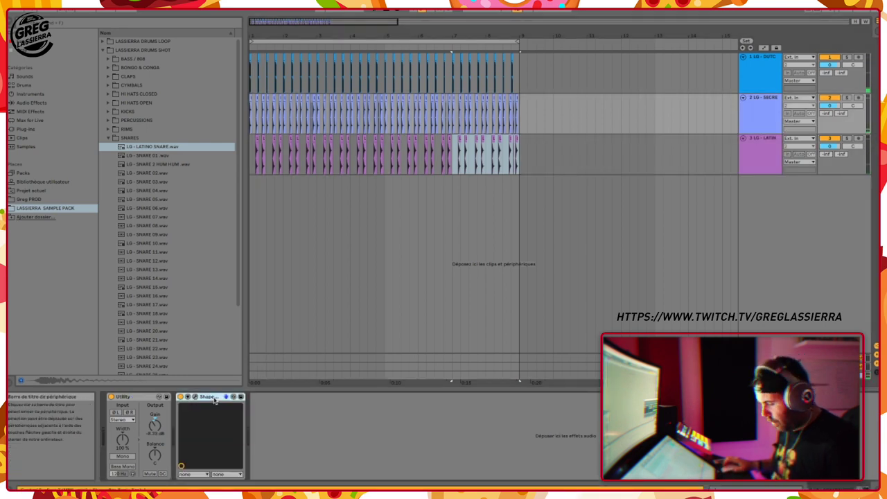
{"action": "left_click", "coordinate": [760, 151]}
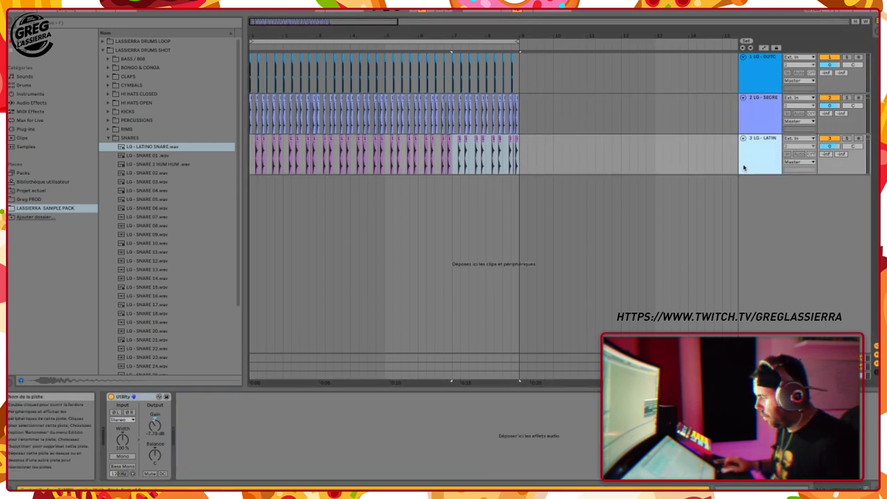
{"action": "left_click", "coordinate": [324, 449]}
Play the groove and lower the snare track's Utility gain further to -9.44 dB.
{"action": "key", "text": "space"}
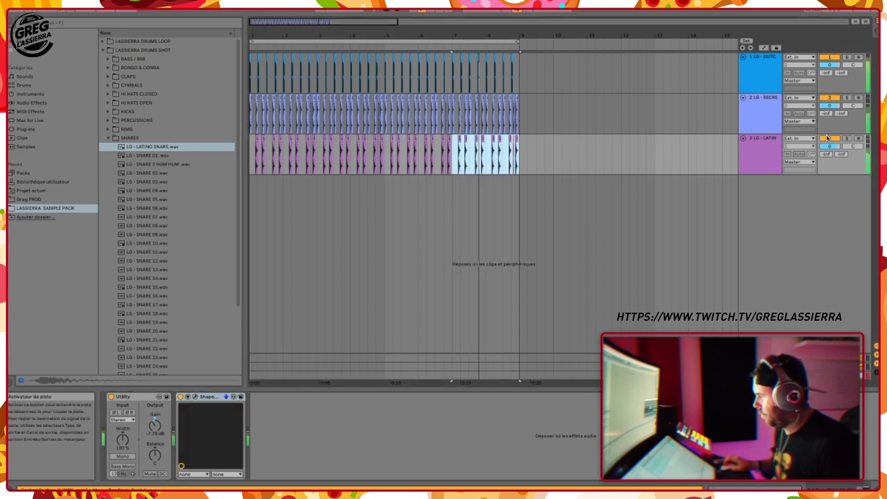
{"action": "left_click", "coordinate": [760, 157]}
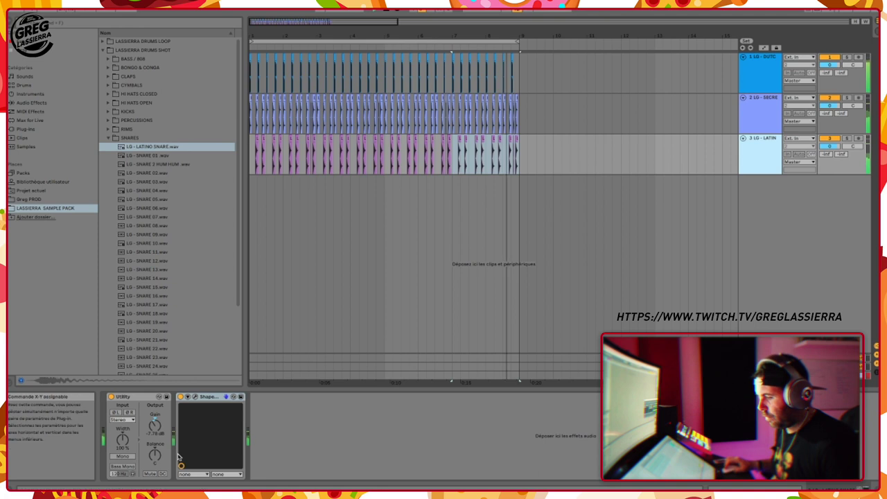
{"action": "left_click_drag", "start_coordinate": [155, 425], "coordinate": [154, 432]}
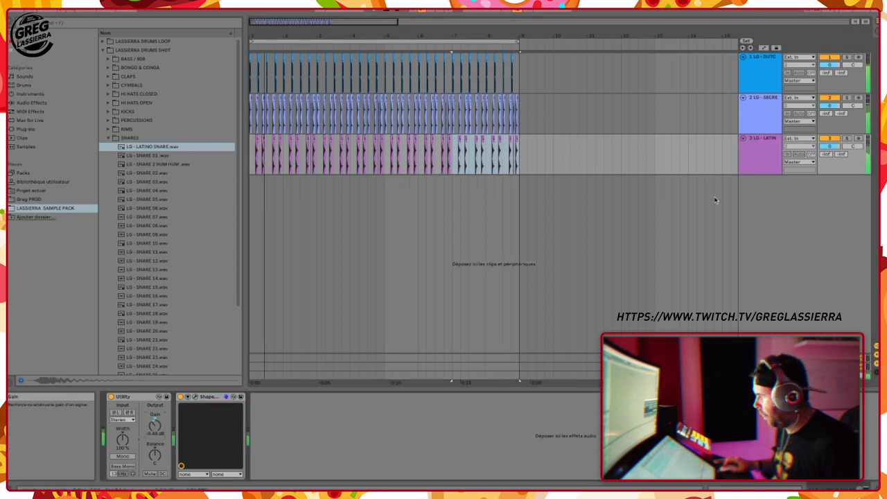
Search the plug-ins for Doubler and add the Waves Doubler2 (s) Audio Unit to the snare track after ShaperBox.
{"action": "left_click", "coordinate": [109, 138]}
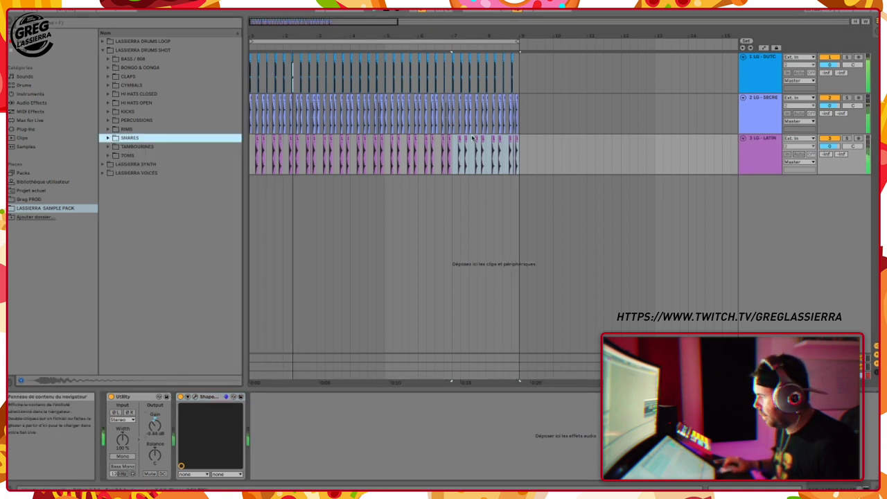
{"action": "left_click", "coordinate": [759, 144]}
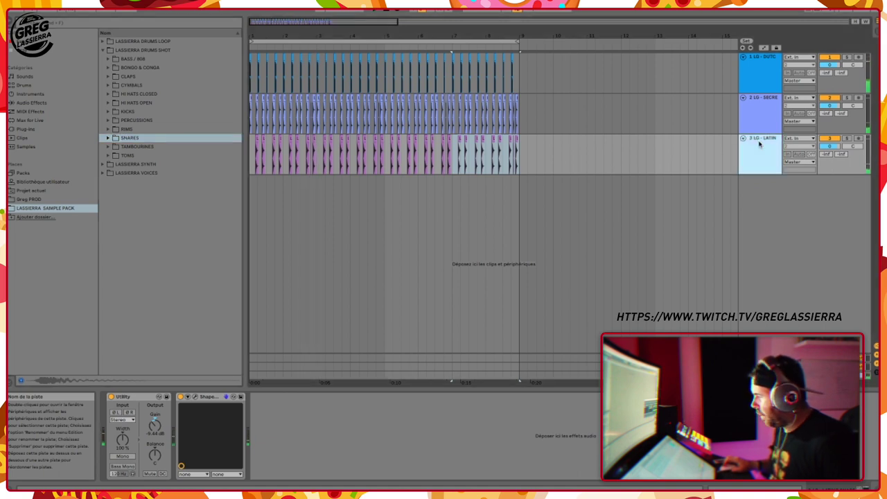
{"action": "left_click", "coordinate": [25, 130]}
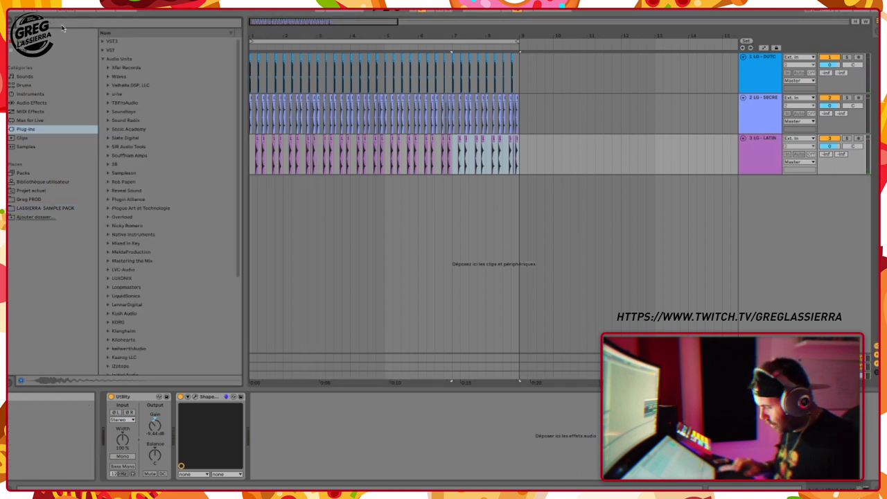
{"action": "left_click", "coordinate": [63, 26]}
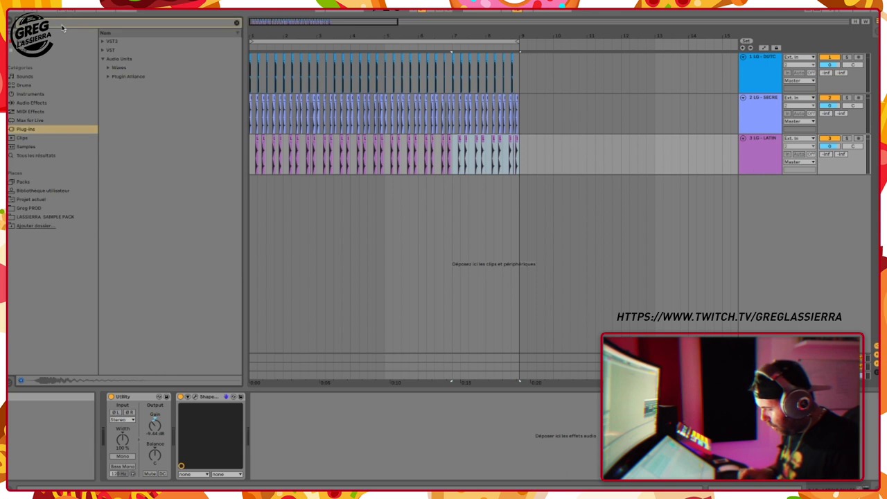
{"action": "left_click", "coordinate": [107, 68]}
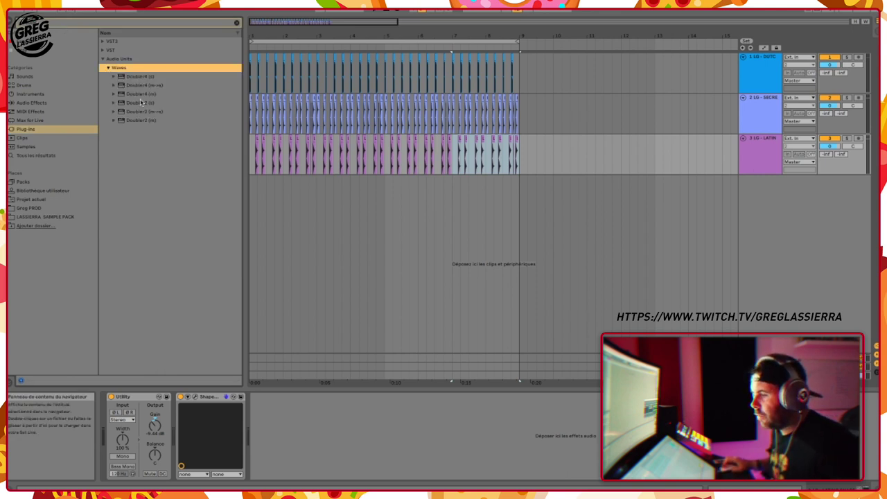
{"action": "left_click_drag", "start_coordinate": [136, 104], "coordinate": [311, 167]}
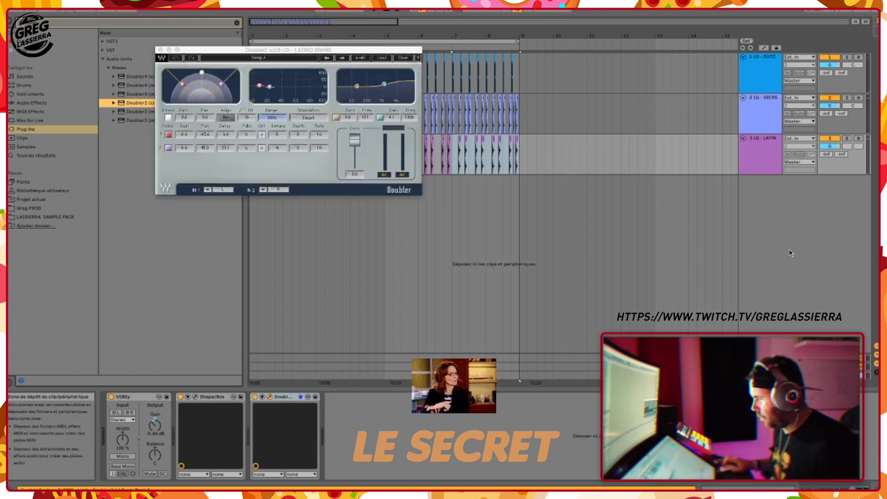
Solo the snare and play it while switching Doubler2 off and on to compare the widening effect.
{"action": "left_click", "coordinate": [847, 139]}
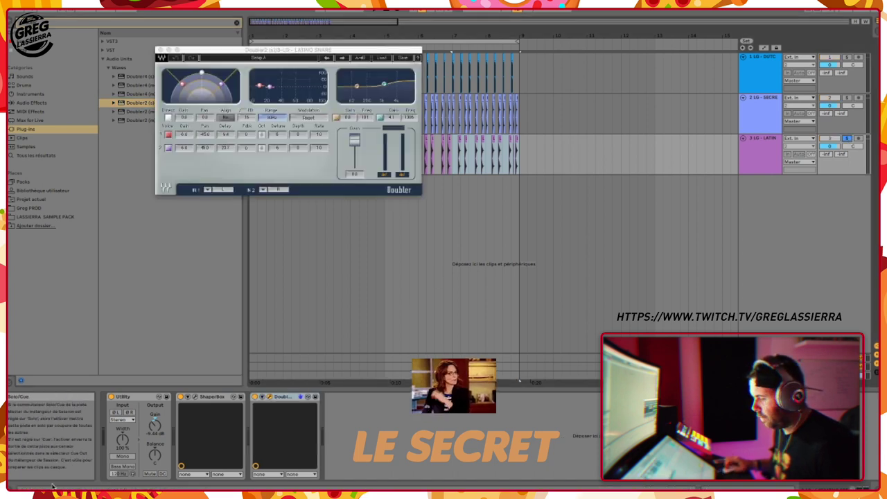
{"action": "key", "text": "space"}
{"action": "left_click", "coordinate": [254, 396]}
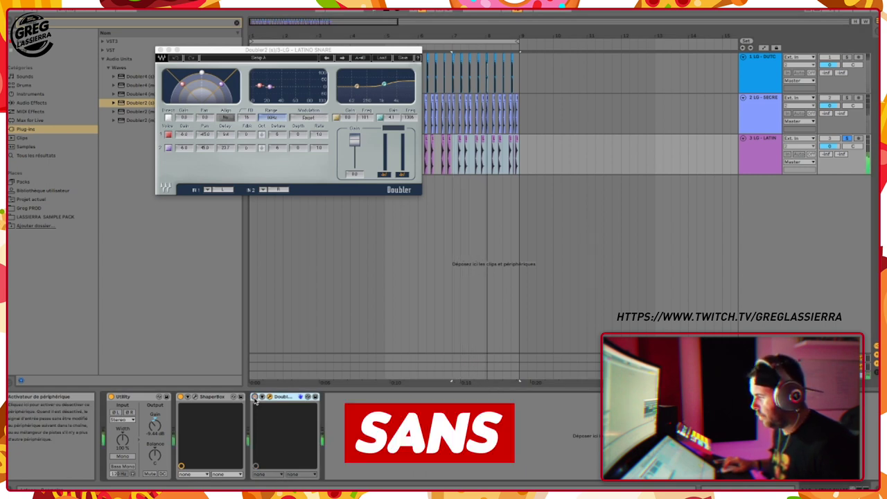
{"action": "left_click", "coordinate": [254, 396]}
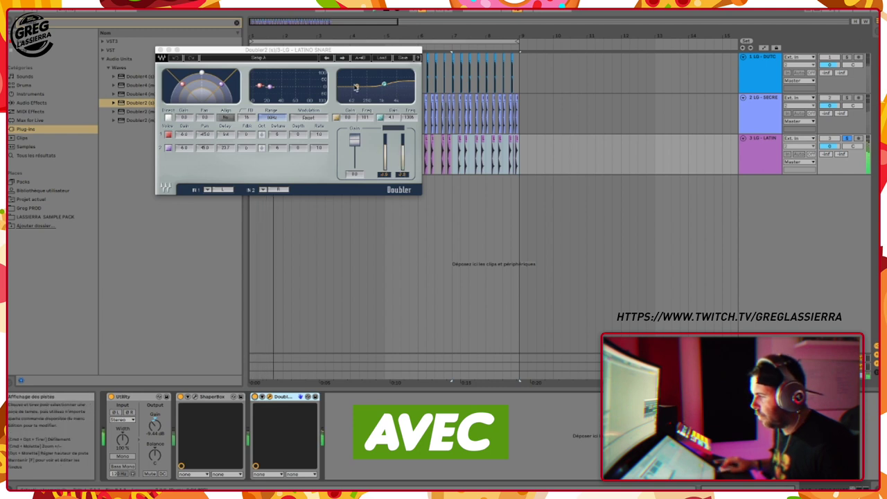
Cut Doubler2's low EQ band, narrow its two voices to pans of -33.2 and 37.2, and unsolo the snare.
{"action": "left_click_drag", "start_coordinate": [357, 86], "coordinate": [357, 87]}
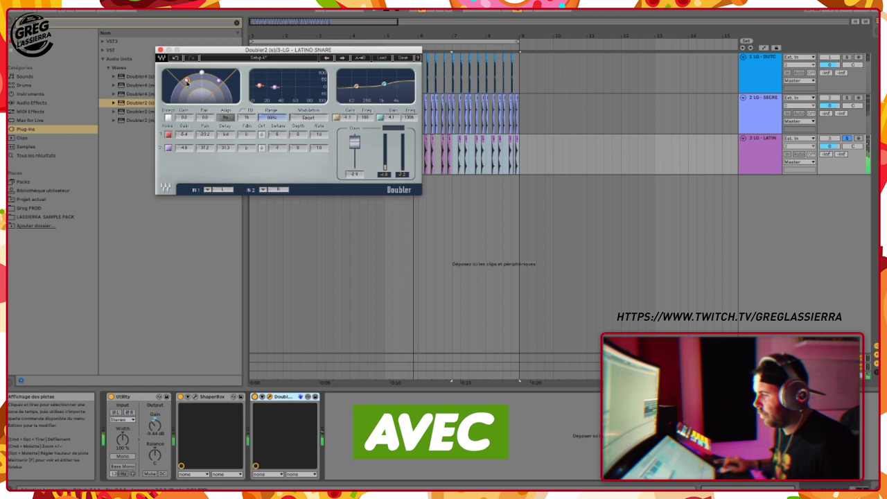
{"action": "left_click", "coordinate": [846, 138]}
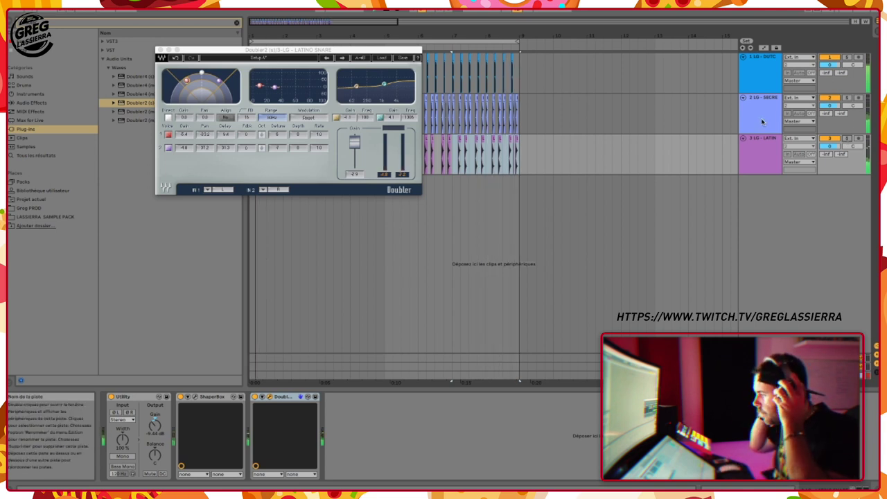
Solo snare and percussion, lower Doubler2's high EQ band to 2.7 at about 1622 Hz, and return to the full groove.
{"action": "left_click", "coordinate": [846, 138]}
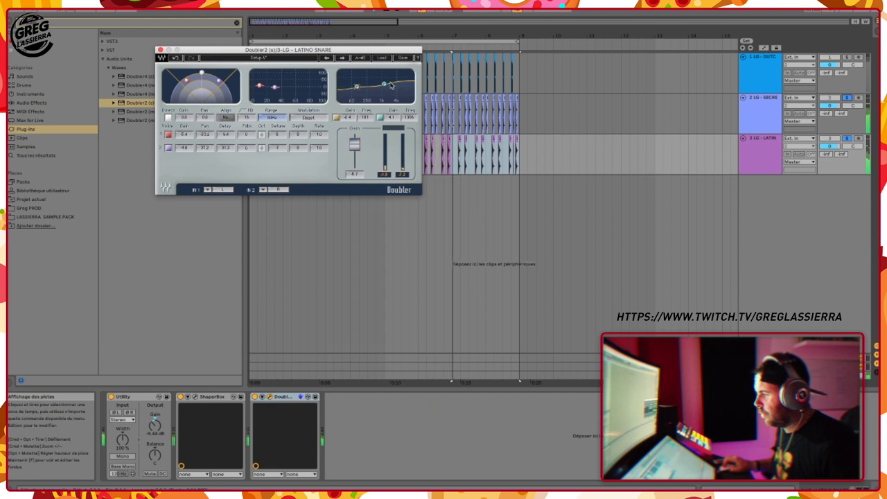
{"action": "left_click_drag", "start_coordinate": [383, 84], "coordinate": [386, 85]}
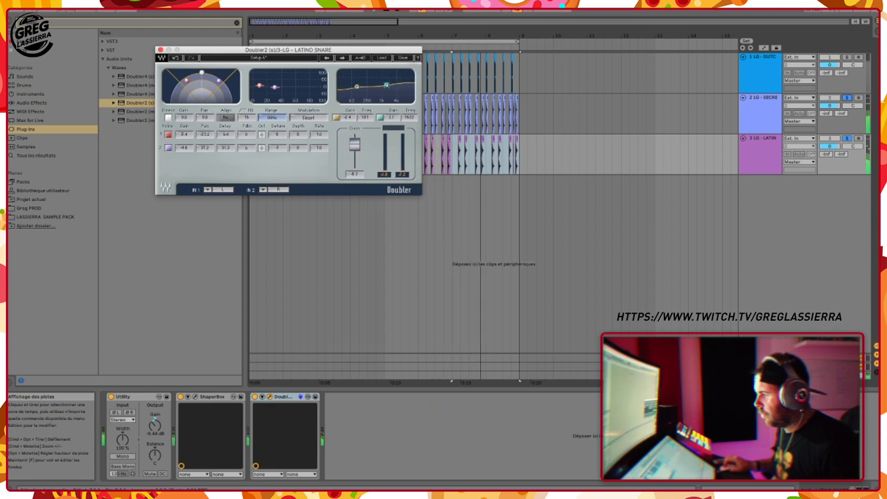
{"action": "left_click", "coordinate": [160, 50]}
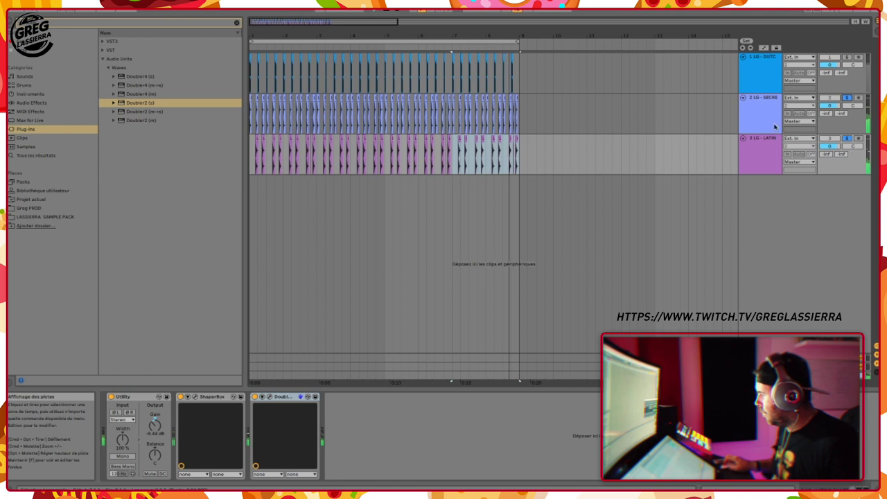
{"action": "left_click", "coordinate": [847, 139]}
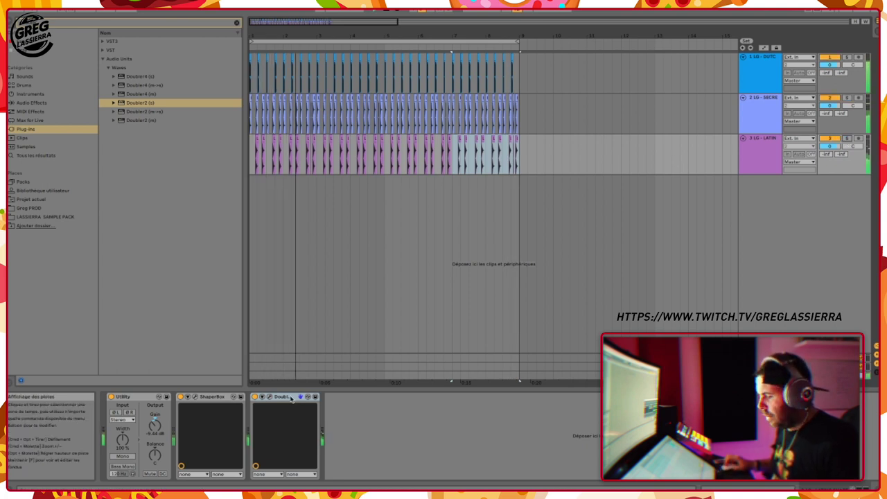
{"action": "left_click", "coordinate": [284, 397]}
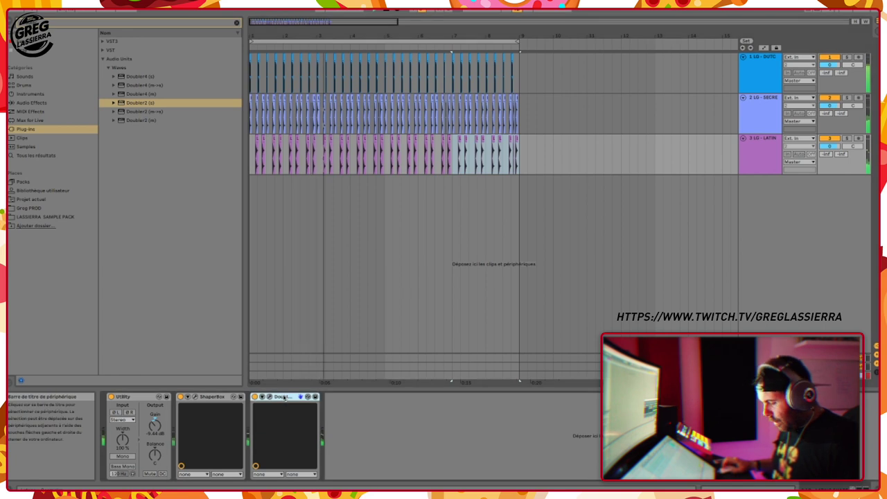
Group all the snare track's devices into one effect rack and switch the rack off and on to compare.
{"action": "key", "text": "super+a"}
{"action": "right_click", "coordinate": [284, 398]}
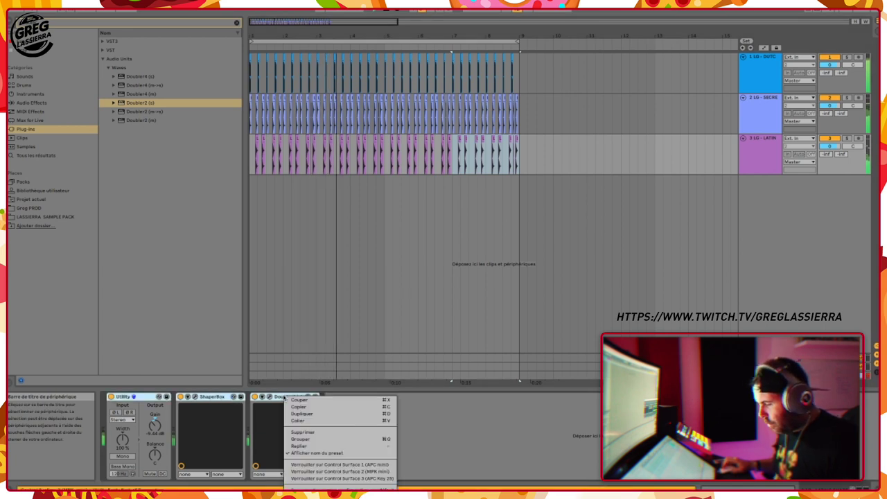
{"action": "left_click", "coordinate": [311, 439]}
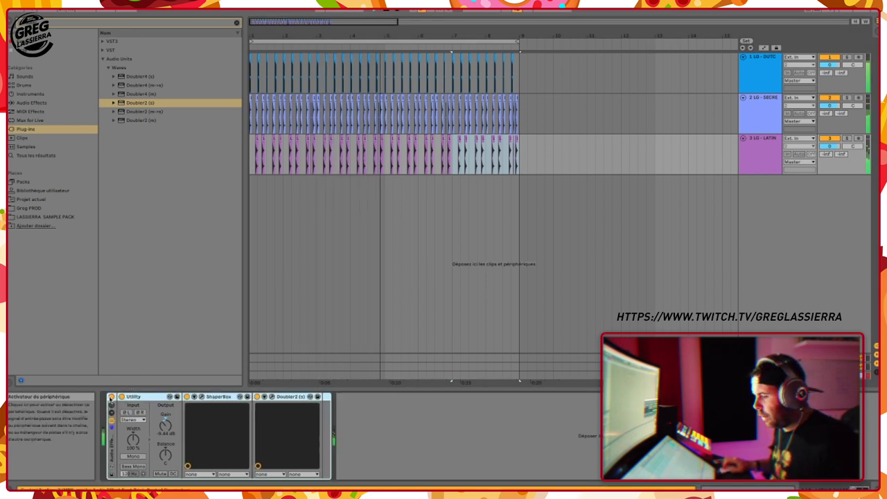
{"action": "left_click", "coordinate": [111, 397]}
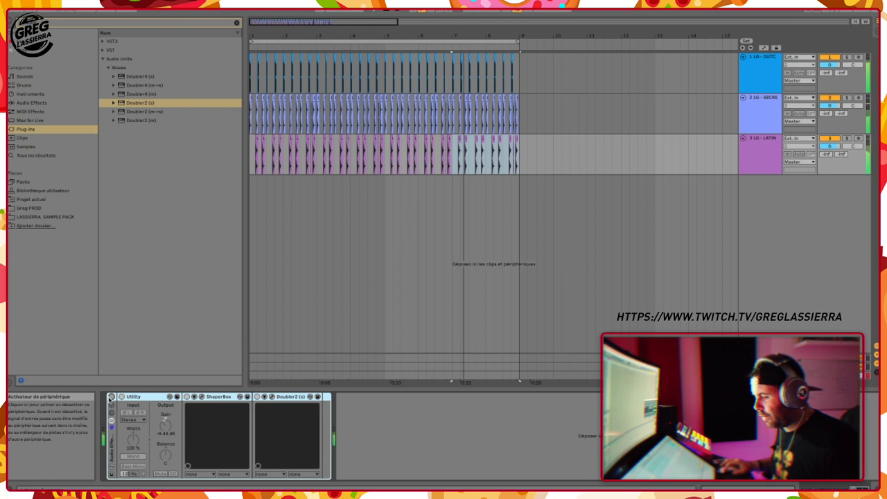
{"action": "left_click", "coordinate": [110, 397]}
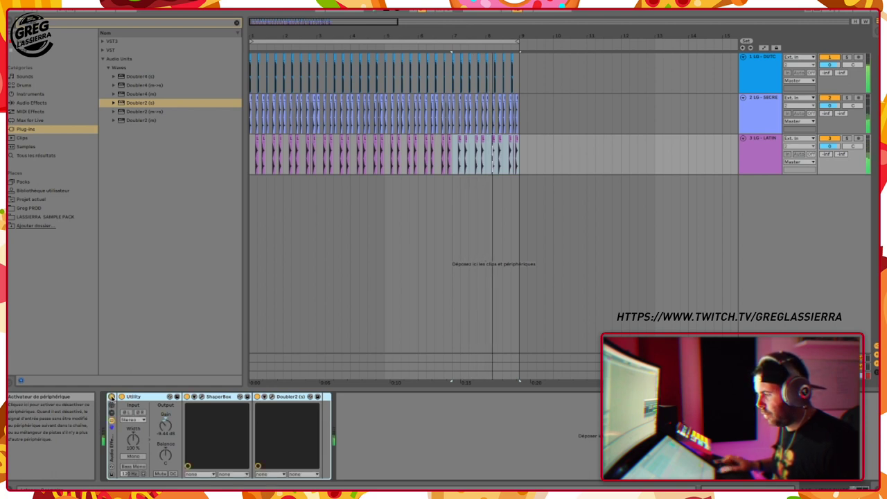
Fine-tune Doubler2's output gain on the snare and pull its second voice's pan slightly closer to centre.
{"action": "left_click", "coordinate": [264, 397]}
{"action": "left_click_drag", "start_coordinate": [355, 145], "coordinate": [354, 143]}
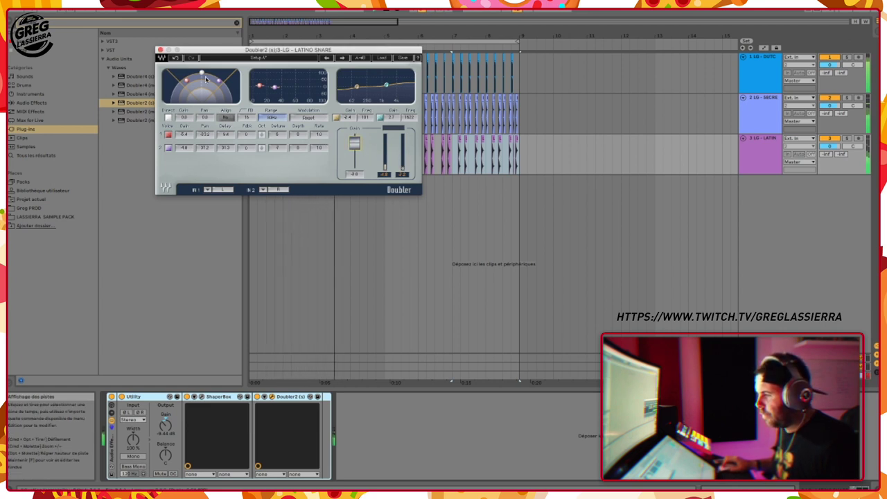
{"action": "left_click_drag", "start_coordinate": [219, 81], "coordinate": [218, 80]}
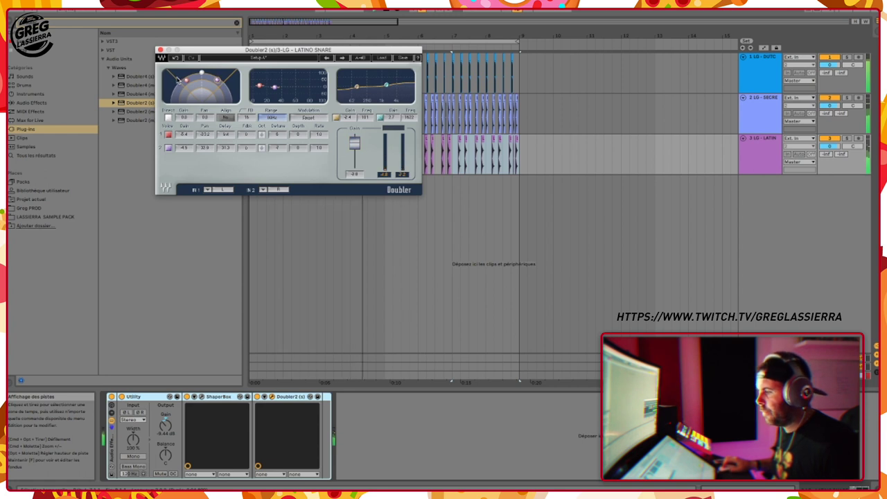
{"action": "left_click", "coordinate": [159, 49]}
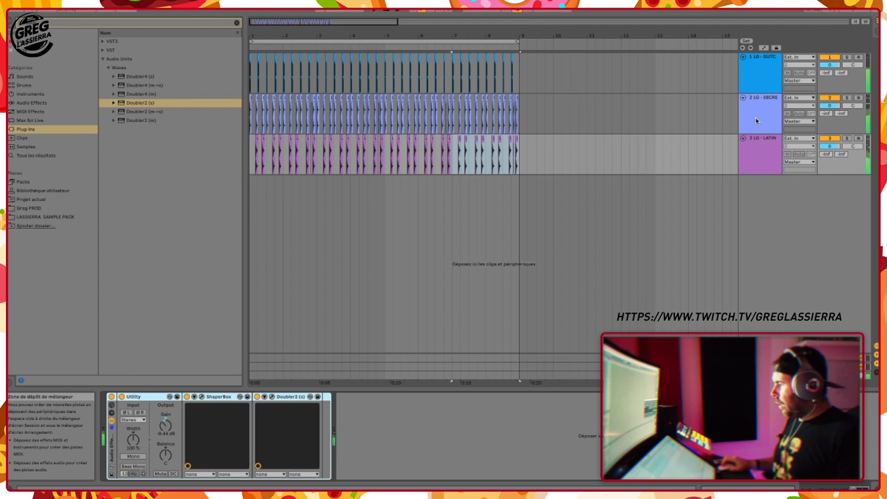
Insert a new audio track below the snare and return the browser to the LASSIERRA SAMPLE PACK folder.
{"action": "right_click", "coordinate": [777, 220]}
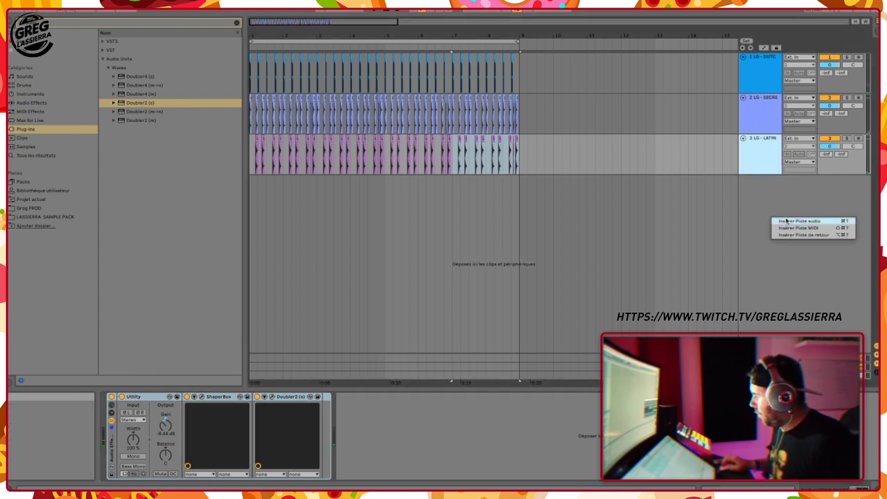
{"action": "left_click", "coordinate": [797, 221]}
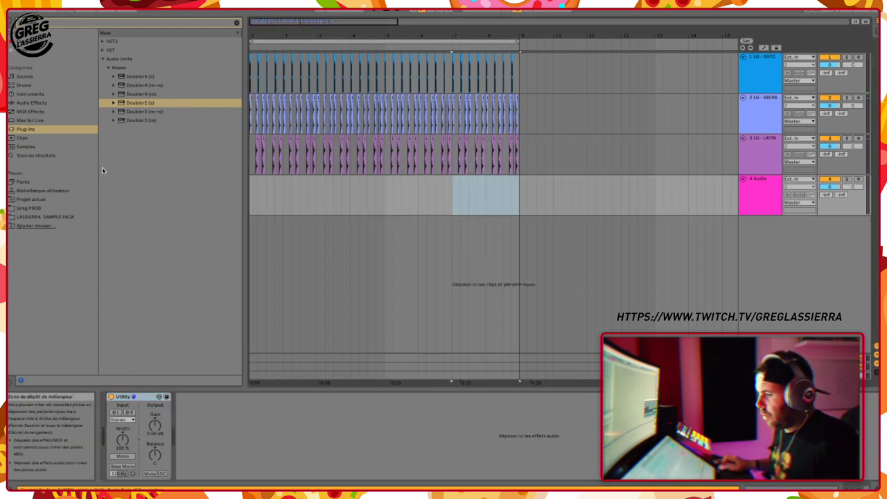
{"action": "left_click", "coordinate": [42, 155]}
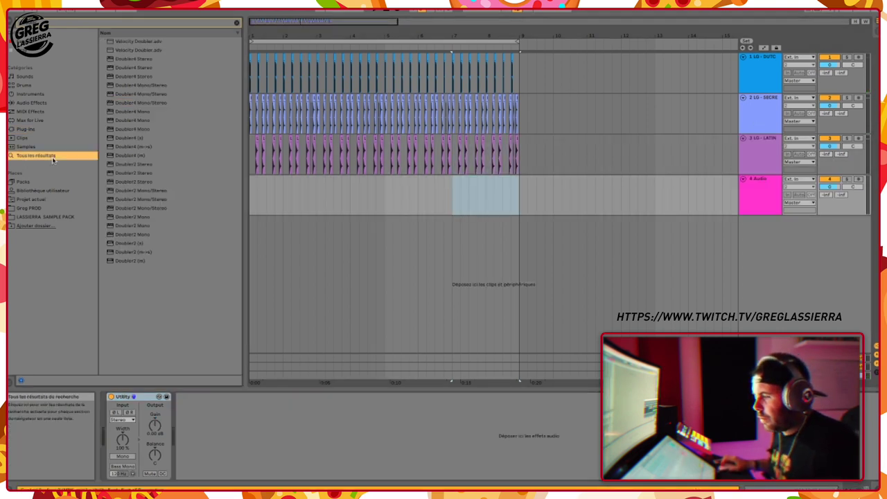
{"action": "left_click", "coordinate": [27, 209]}
{"action": "left_click", "coordinate": [33, 218]}
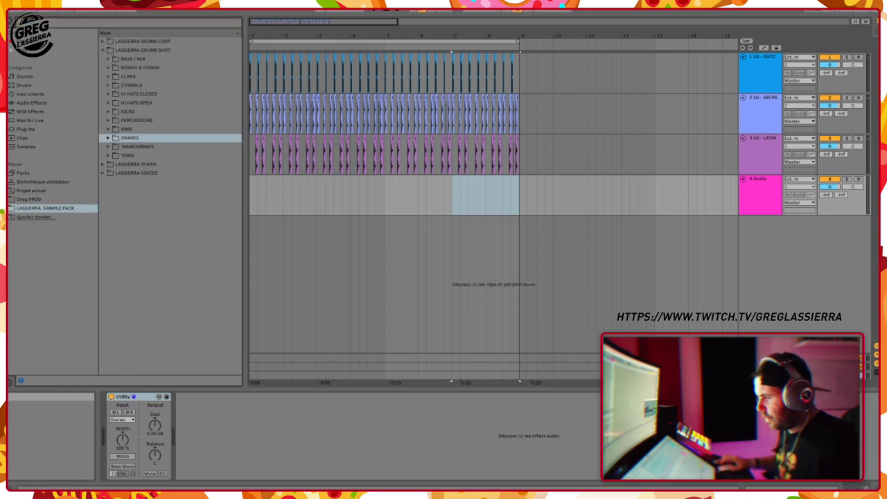
Look through the LASSIERRA DRUMS SHOT subfolders for another drum sound.
{"action": "left_click", "coordinate": [159, 104]}
{"action": "key", "text": "Up"}
{"action": "key", "text": "Up"}
{"action": "key", "text": "Up"}
{"action": "key", "text": "Up"}
{"action": "key", "text": "Down"}
{"action": "key", "text": "Down"}
{"action": "key", "text": "Down"}
{"action": "key", "text": "Down"}
{"action": "key", "text": "Down"}
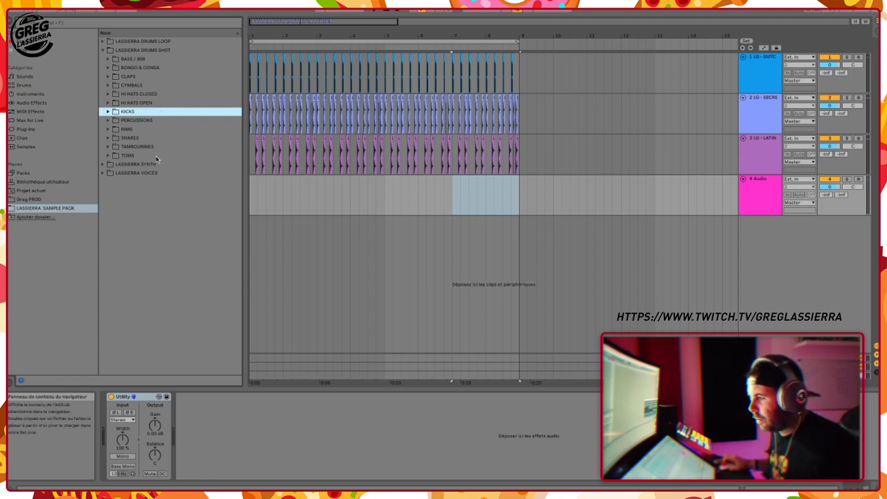
Place LG - CLAP LOOP 105.wav from LASSIERRA DRUMS LOOP at bar 1 of the new track and set its Utility gain to -5.58 dB.
{"action": "left_click", "coordinate": [103, 42]}
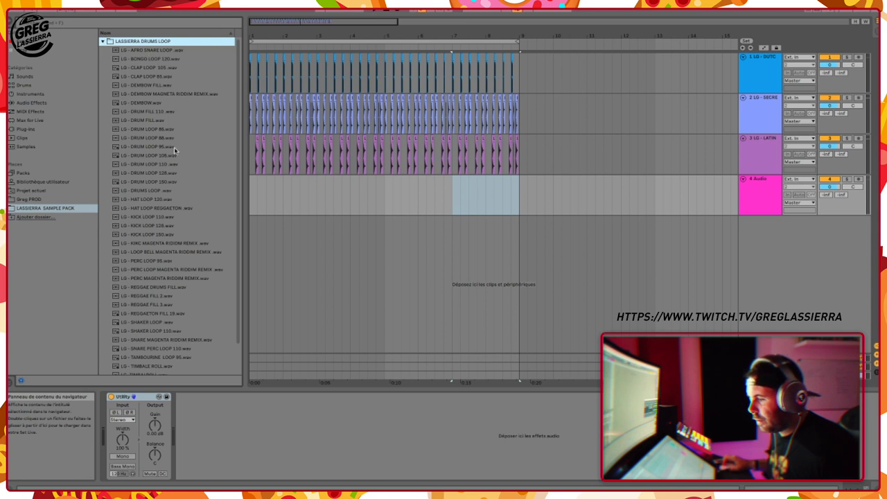
{"action": "left_click", "coordinate": [164, 53]}
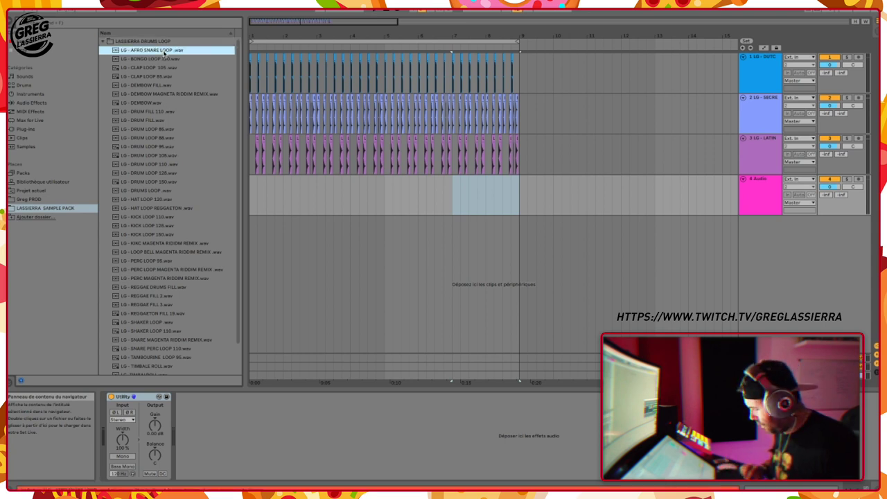
{"action": "key", "text": "Down"}
{"action": "key", "text": "Down"}
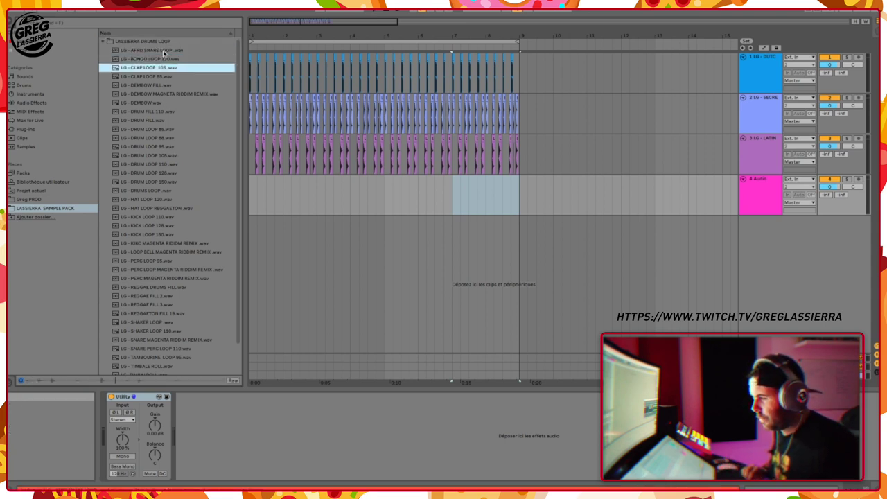
{"action": "left_click_drag", "start_coordinate": [160, 67], "coordinate": [254, 197]}
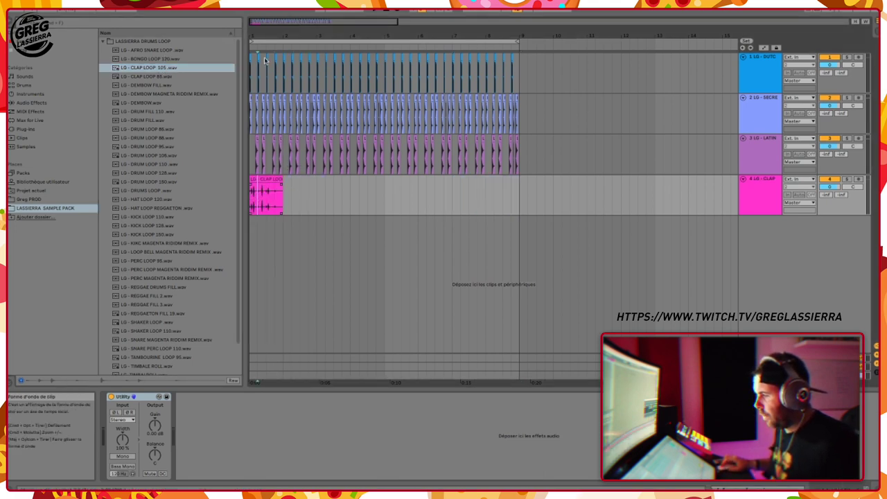
{"action": "left_click_drag", "start_coordinate": [154, 425], "coordinate": [153, 443]}
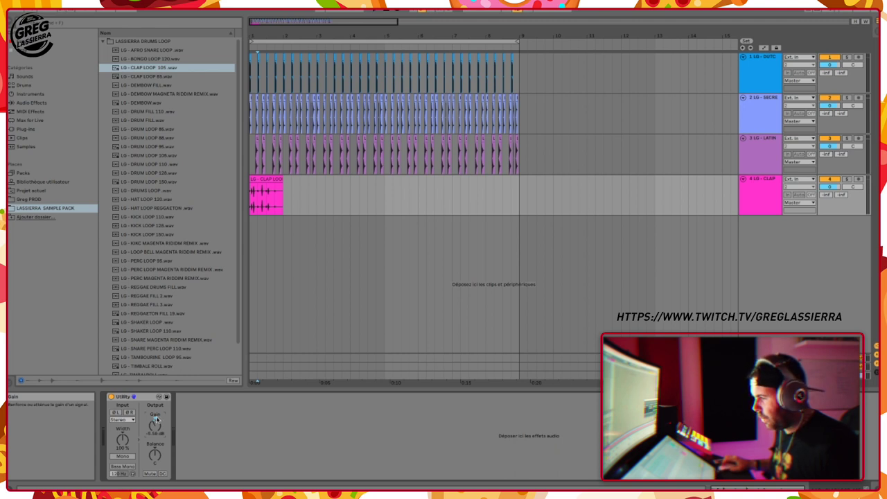
Duplicate the one-bar clap loop seven times to fill the eight bars.
{"action": "left_click", "coordinate": [266, 179]}
{"action": "key", "text": "super+d"}
{"action": "key", "text": "super+d"}
{"action": "key", "text": "super+d"}
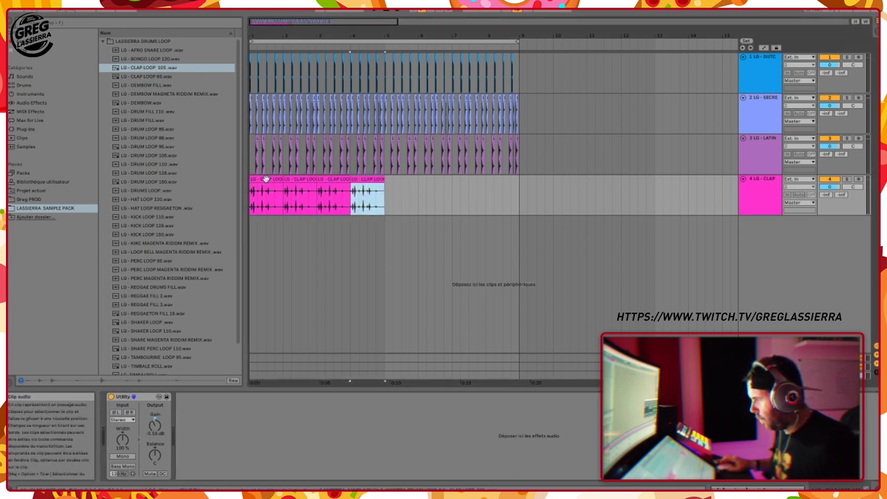
{"action": "key", "text": "super+d"}
{"action": "key", "text": "super+d"}
{"action": "key", "text": "super+d"}
{"action": "key", "text": "super+d"}
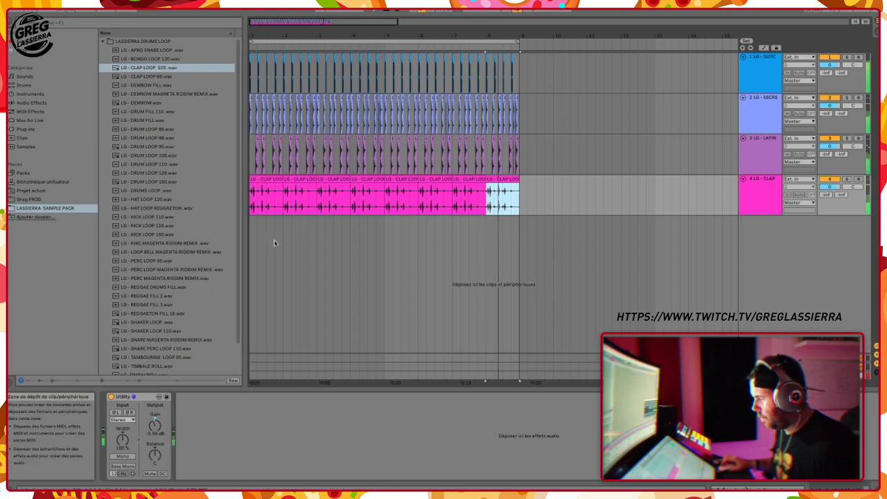
{"action": "right_click", "coordinate": [765, 202]}
{"action": "key", "text": "Escape"}
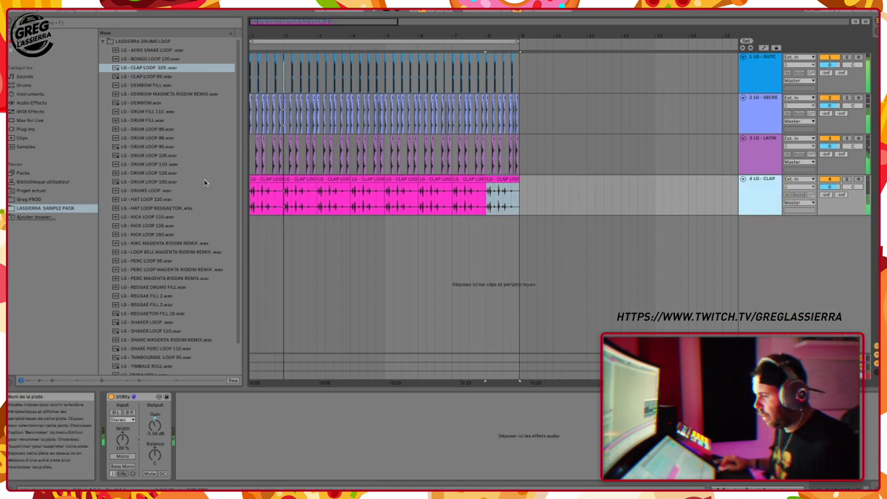
Search the plug-ins for "sha" and add the Cableguys ShaperBox to the clap track after Utility.
{"action": "left_click", "coordinate": [28, 129]}
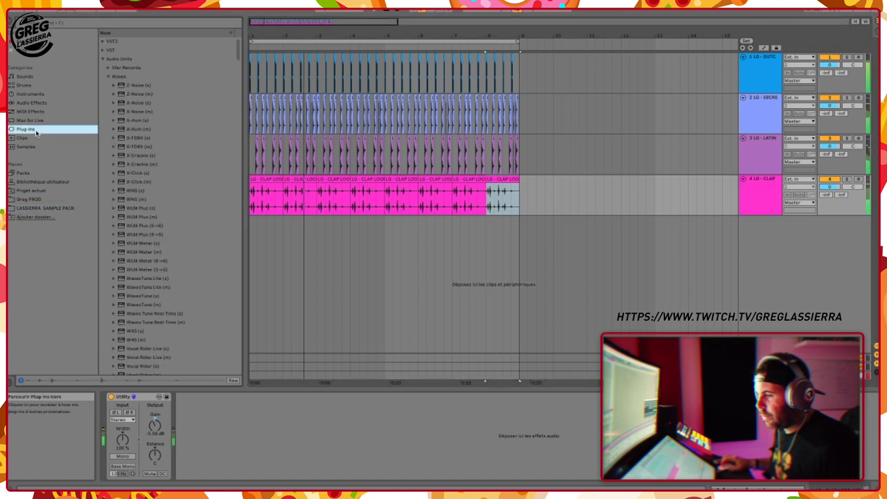
{"action": "left_click", "coordinate": [87, 26]}
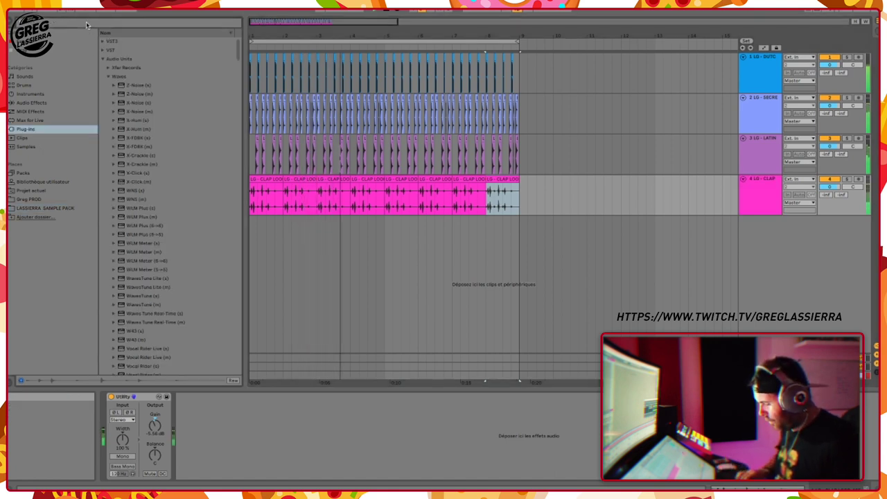
{"action": "type", "text": "eq ei"}
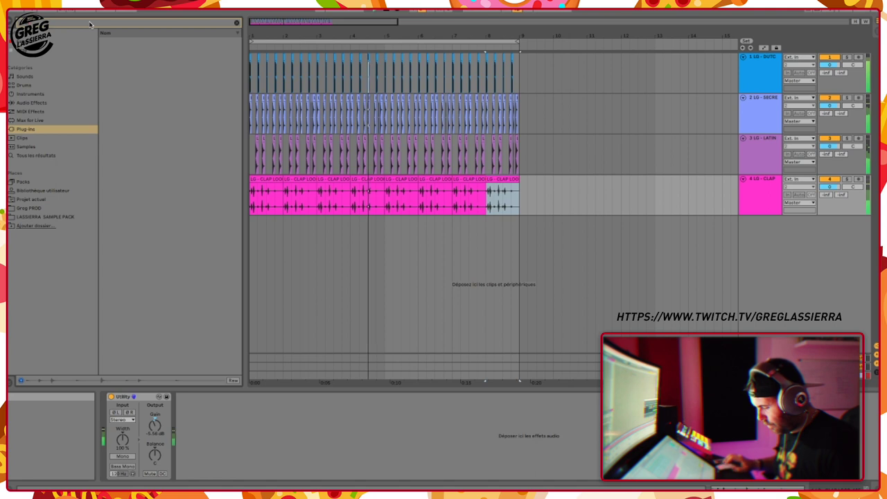
{"action": "key", "text": "BackSpace"}
{"action": "key", "text": "BackSpace"}
{"action": "key", "text": "BackSpace"}
{"action": "key", "text": "BackSpace"}
{"action": "key", "text": "BackSpace"}
{"action": "type", "text": "sha"}
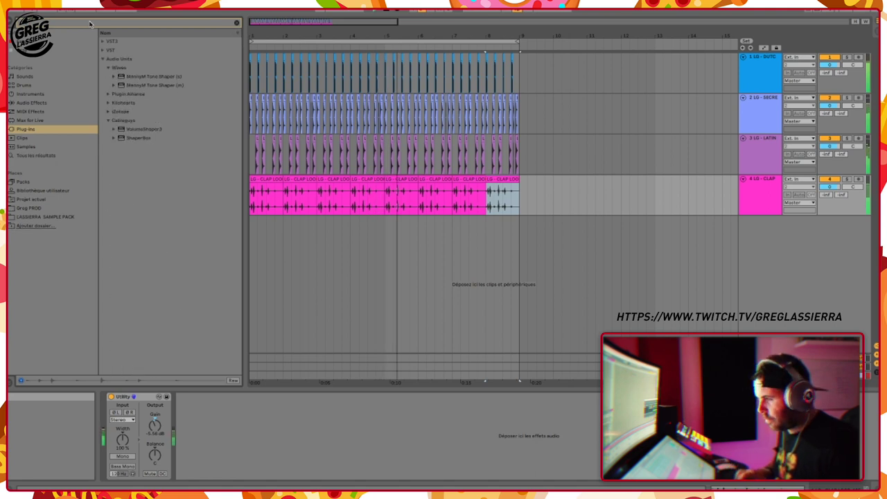
{"action": "left_click", "coordinate": [139, 137]}
{"action": "mouse_move", "coordinate": [291, 200]}
{"action": "left_mouse_down"}
{"action": "mouse_move", "coordinate": [300, 212]}
{"action": "mouse_move", "coordinate": [295, 204]}
{"action": "left_mouse_up"}
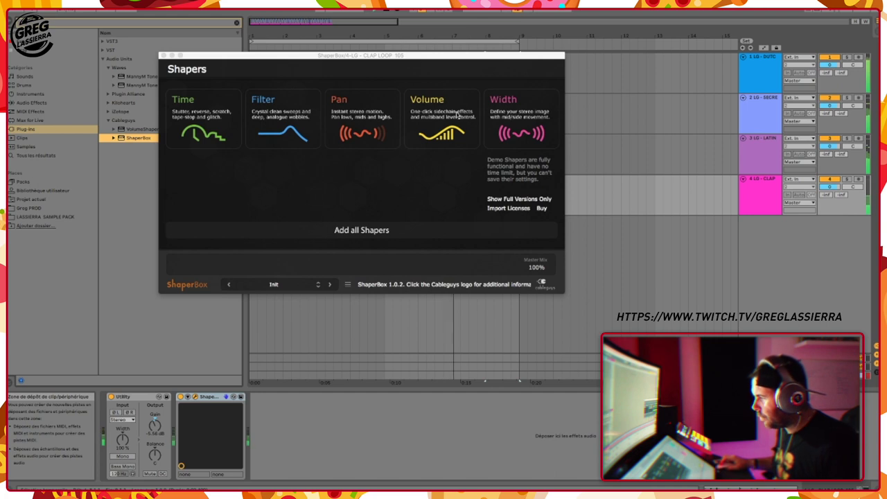
Load ShaperBox's Volume shaper, apply the Trimming curve that fades out smoothly, and set the loop length to 1/4.
{"action": "left_click", "coordinate": [467, 116]}
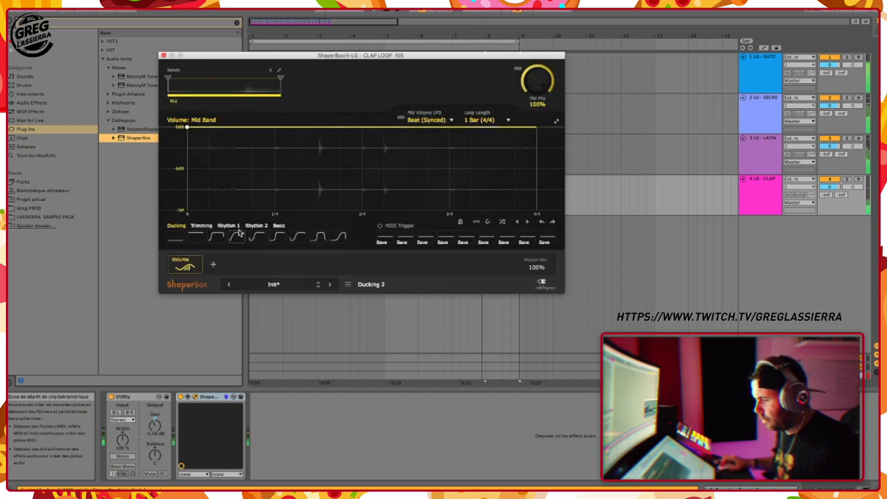
{"action": "left_click", "coordinate": [210, 228]}
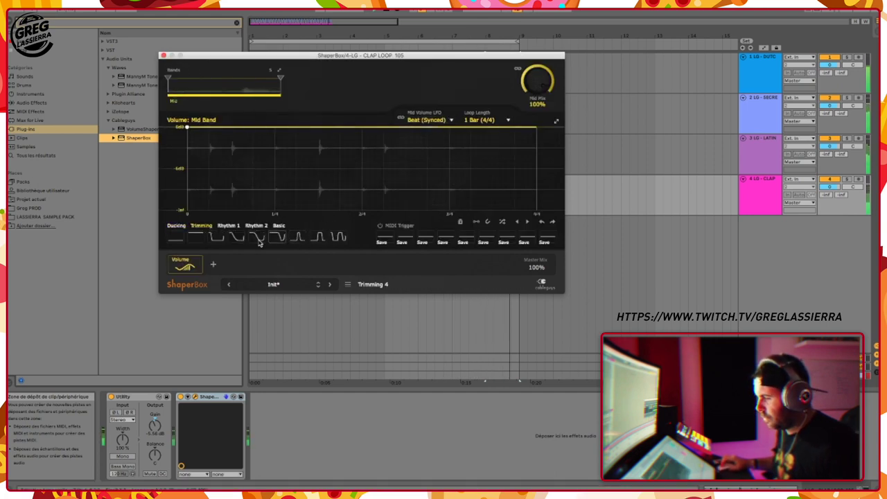
{"action": "left_click", "coordinate": [237, 237]}
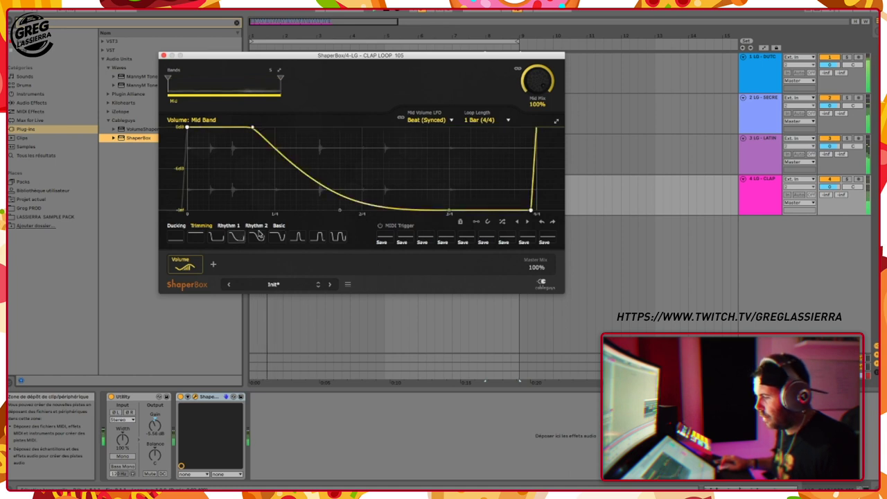
{"action": "left_click", "coordinate": [480, 120]}
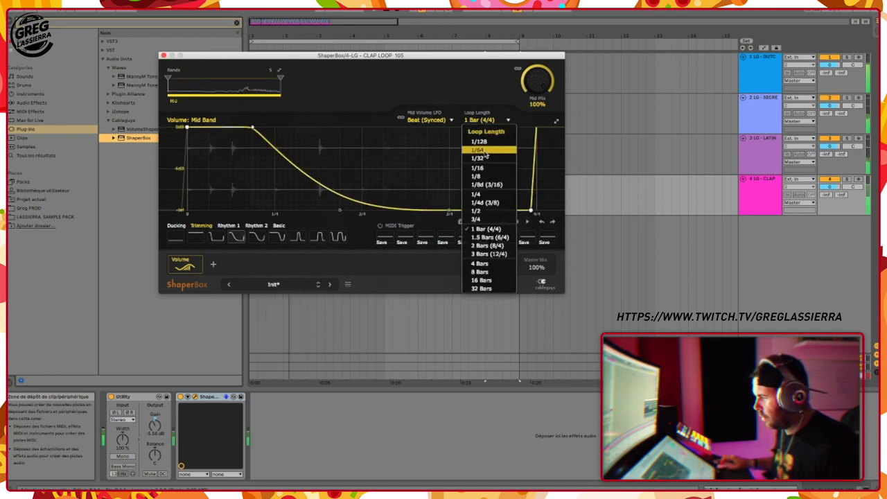
{"action": "left_click", "coordinate": [475, 194]}
Reshape the clap's volume curve with a short fade-in, a steeper decay and a small raised tail, and set Mid Mix to 83%.
{"action": "left_click_drag", "start_coordinate": [402, 209], "coordinate": [374, 208]}
{"action": "left_click_drag", "start_coordinate": [187, 130], "coordinate": [195, 128]}
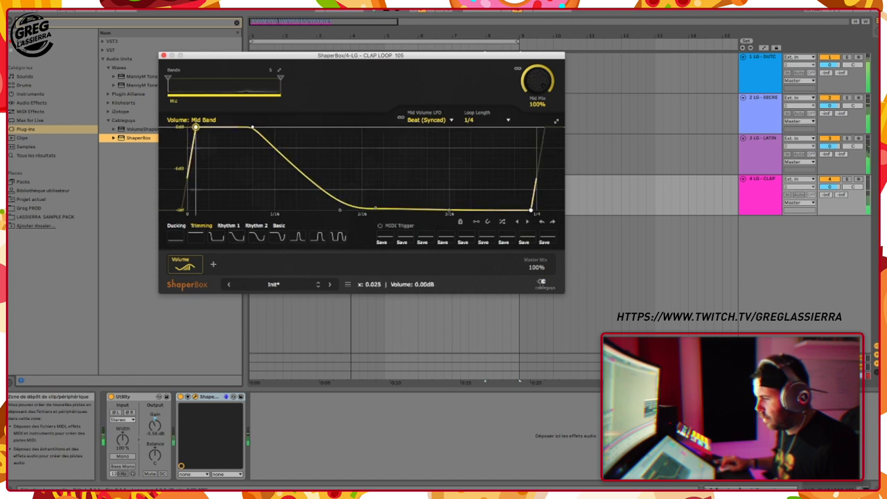
{"action": "left_click_drag", "start_coordinate": [363, 206], "coordinate": [370, 188]}
{"action": "left_click_drag", "start_coordinate": [449, 208], "coordinate": [471, 199]}
{"action": "left_click_drag", "start_coordinate": [294, 170], "coordinate": [293, 176]}
{"action": "left_click_drag", "start_coordinate": [268, 146], "coordinate": [268, 146]}
{"action": "left_click_drag", "start_coordinate": [368, 190], "coordinate": [372, 179]}
{"action": "left_click_drag", "start_coordinate": [559, 85], "coordinate": [559, 95]}
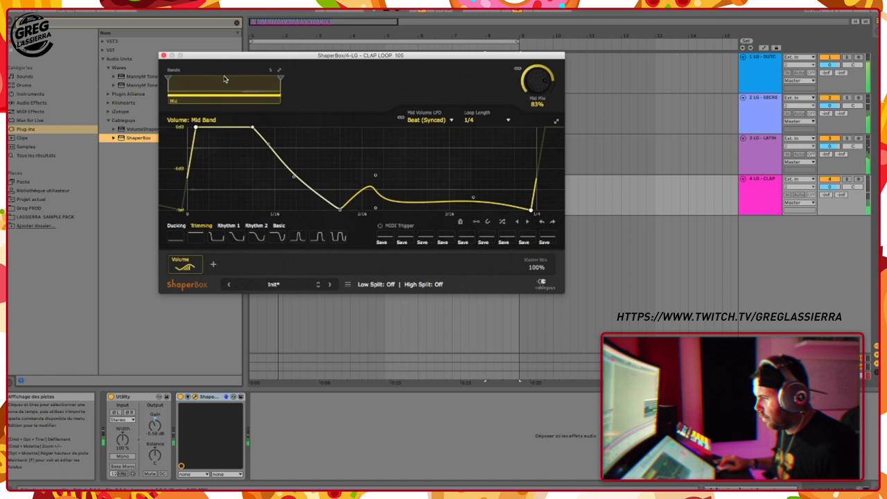
{"action": "left_click", "coordinate": [164, 55]}
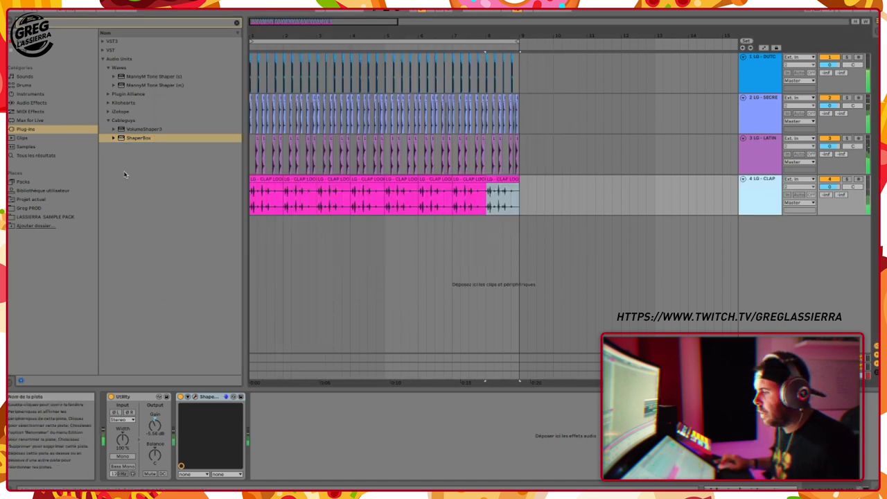
Search the plug-ins for "doub" and add Waves Doubler2 (s) to the clap track after ShaperBox.
{"action": "left_click", "coordinate": [46, 12]}
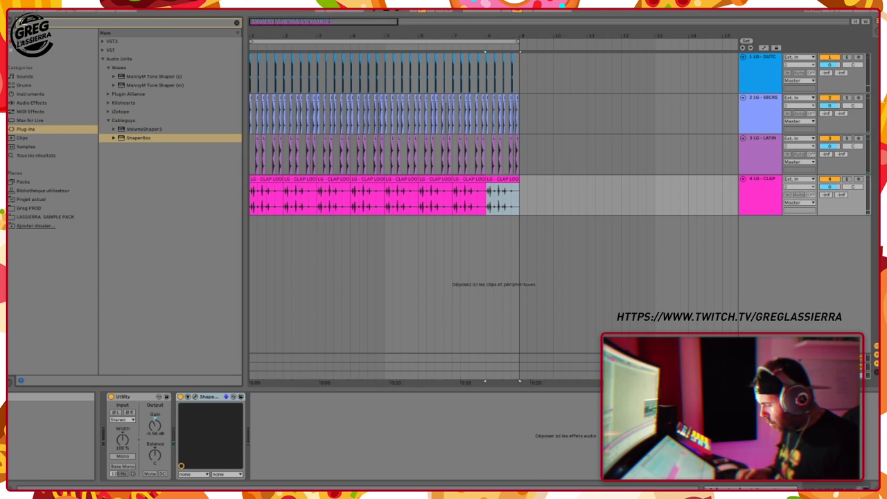
{"action": "type", "text": "doub"}
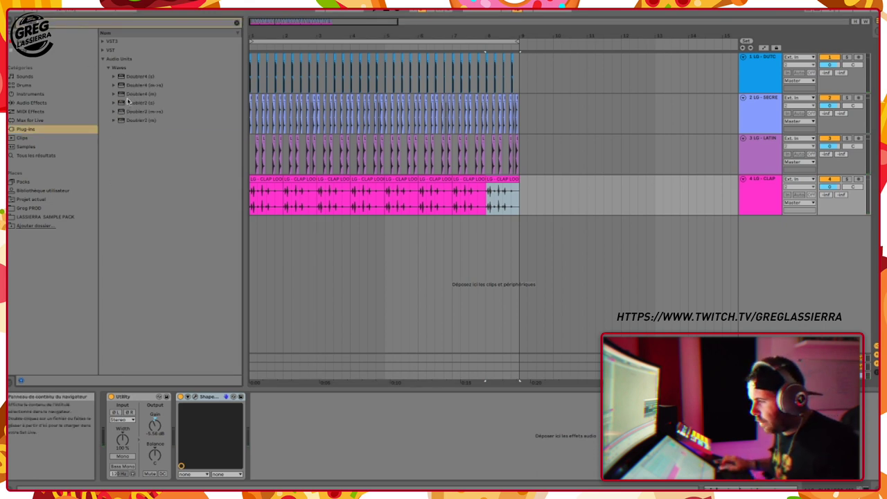
{"action": "left_click", "coordinate": [146, 104]}
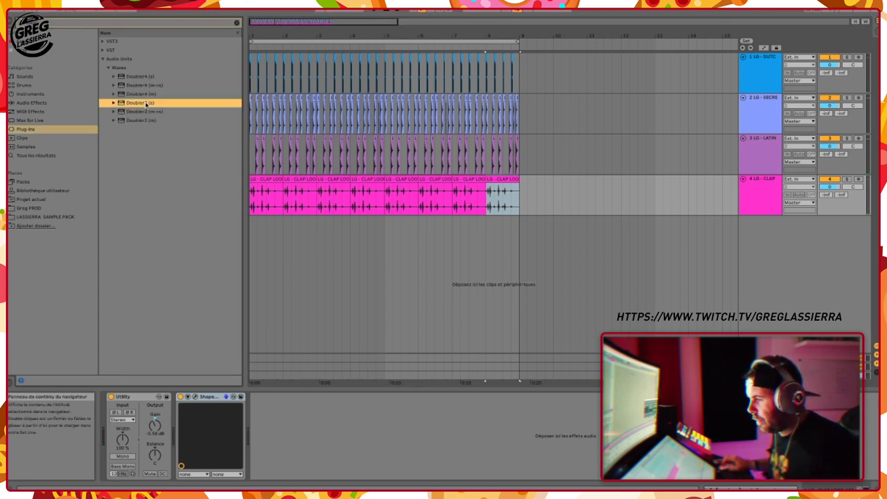
{"action": "left_click_drag", "start_coordinate": [146, 103], "coordinate": [309, 459]}
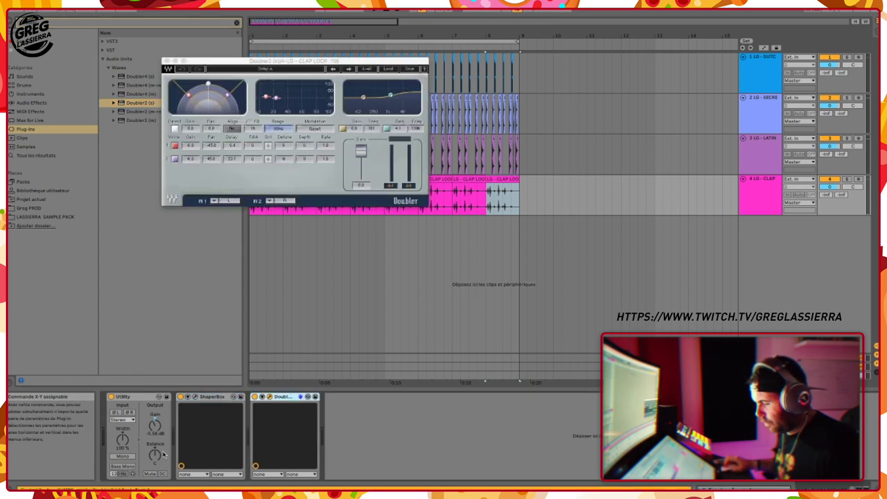
Lower the Doubler's high-shelf frequency and bring its two panned voices closer to the centre while the loop plays.
{"action": "key", "text": "space"}
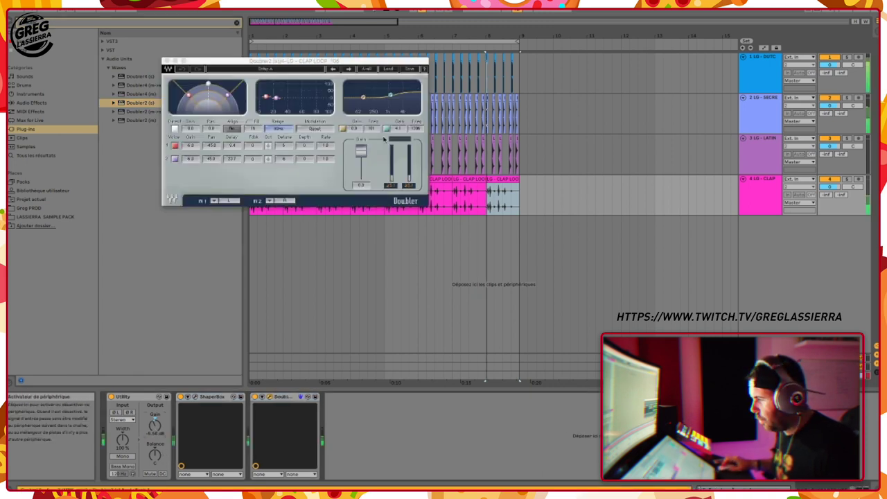
{"action": "left_click_drag", "start_coordinate": [395, 96], "coordinate": [377, 96]}
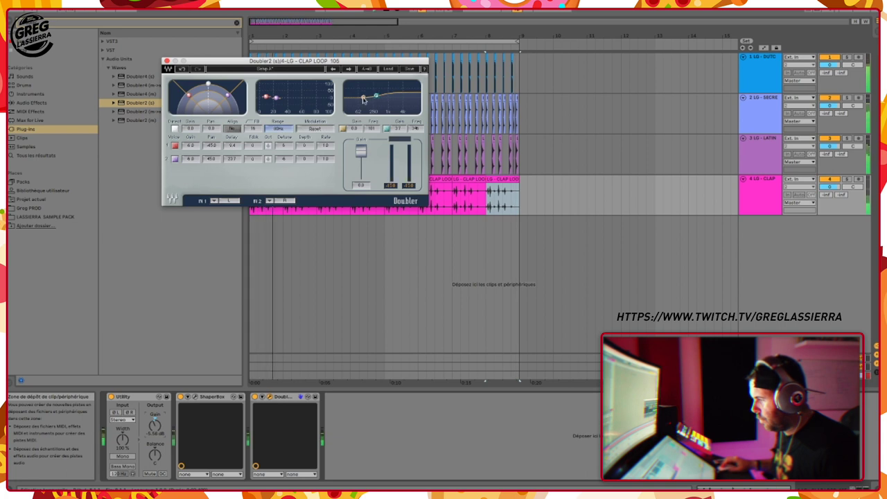
{"action": "left_click_drag", "start_coordinate": [227, 95], "coordinate": [221, 90]}
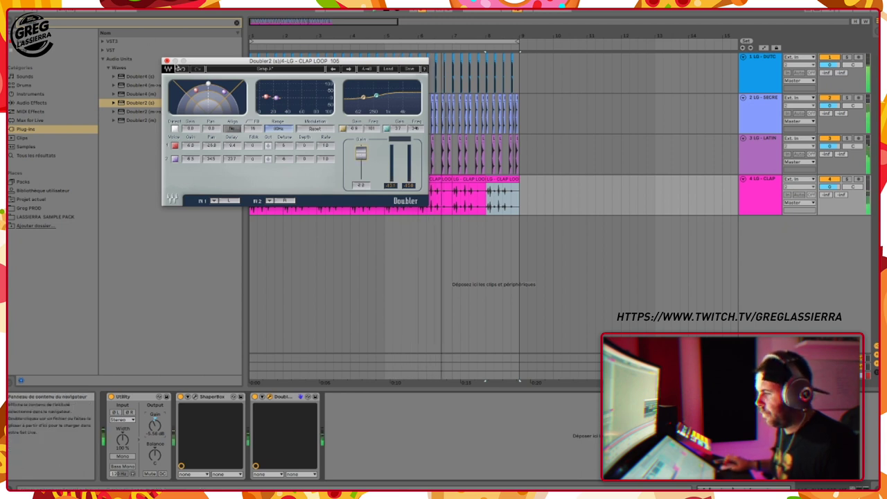
{"action": "left_click", "coordinate": [167, 61]}
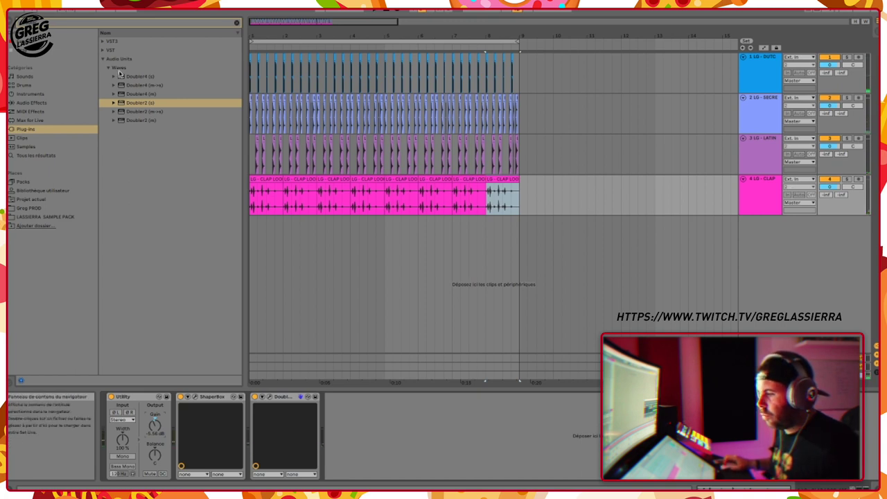
Reopen the LASSIERRA SAMPLE PACK folder and insert a new audio track below the clap track.
{"action": "left_click", "coordinate": [44, 216]}
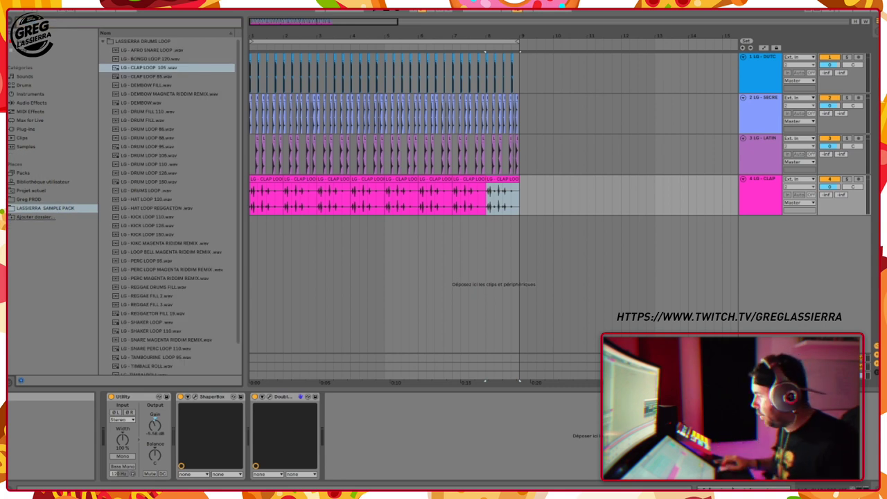
{"action": "right_click", "coordinate": [786, 266]}
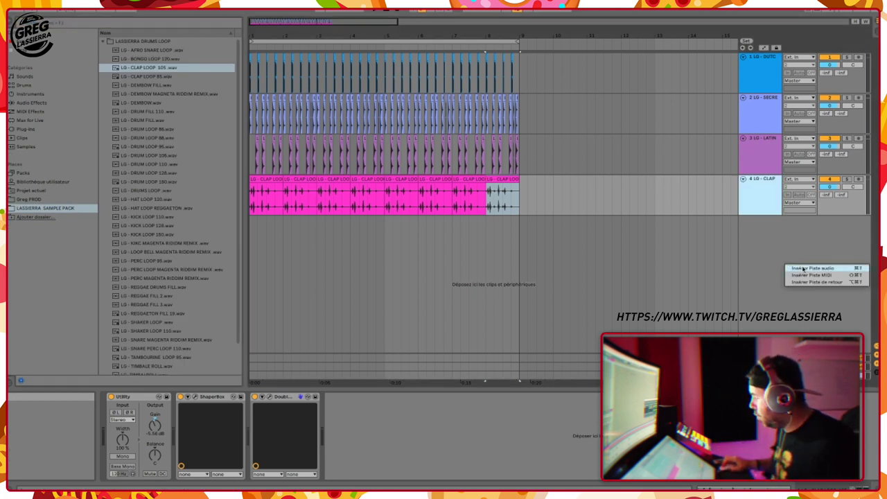
{"action": "left_click", "coordinate": [802, 268]}
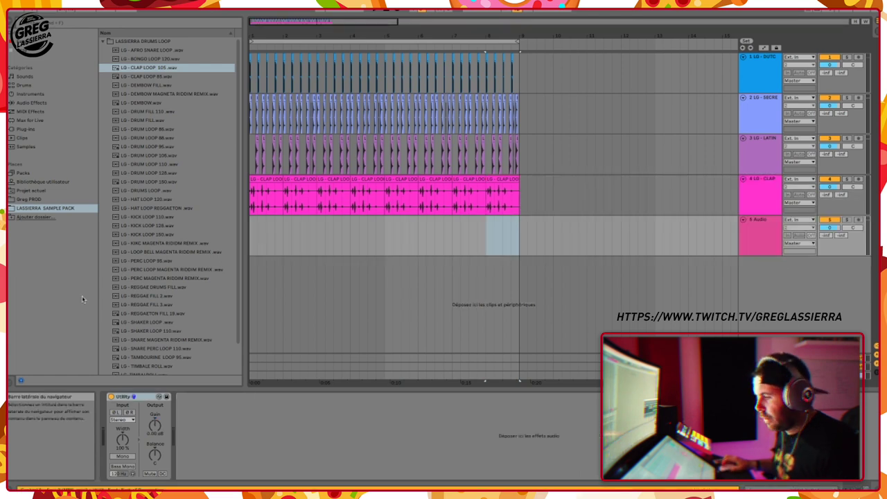
Audition samples from the drum loops folder and place LG - SHAKER LOOP .wav at bar 1 of the new track.
{"action": "scroll", "coordinate": [178, 238], "scroll_direction": "down", "scroll_amount": 1}
{"action": "left_click", "coordinate": [179, 237]}
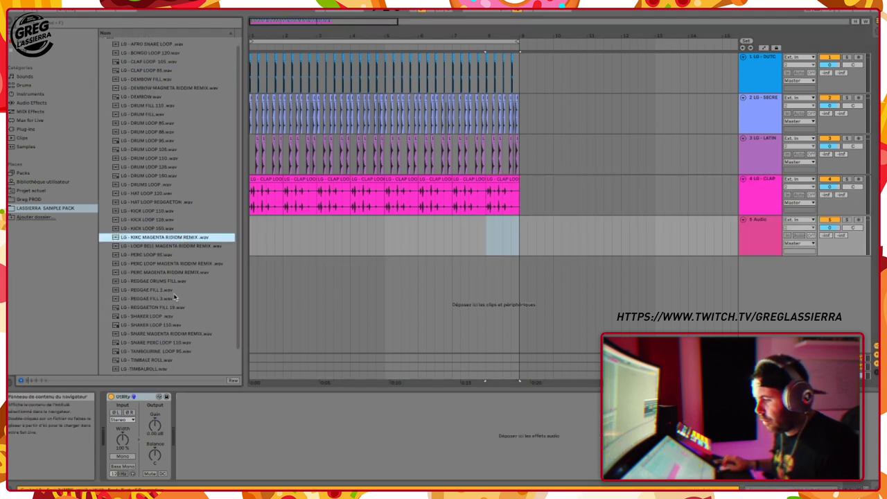
{"action": "left_click", "coordinate": [175, 289]}
{"action": "scroll", "coordinate": [167, 302], "scroll_direction": "down", "scroll_amount": 1}
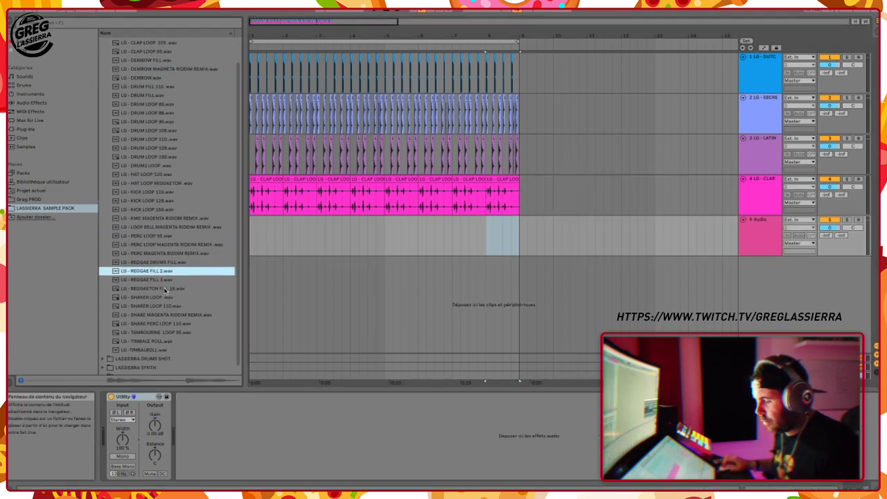
{"action": "left_click", "coordinate": [160, 296]}
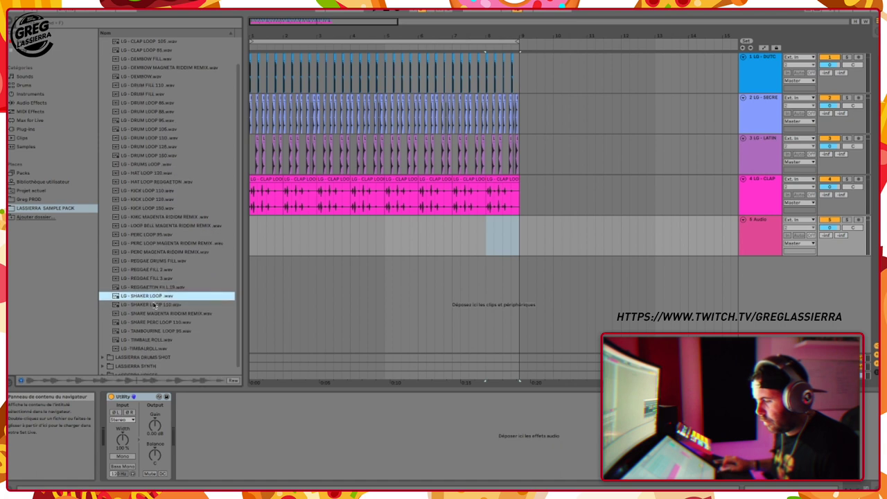
{"action": "left_click", "coordinate": [154, 305]}
{"action": "left_click", "coordinate": [154, 298]}
{"action": "left_click_drag", "start_coordinate": [141, 299], "coordinate": [270, 221]}
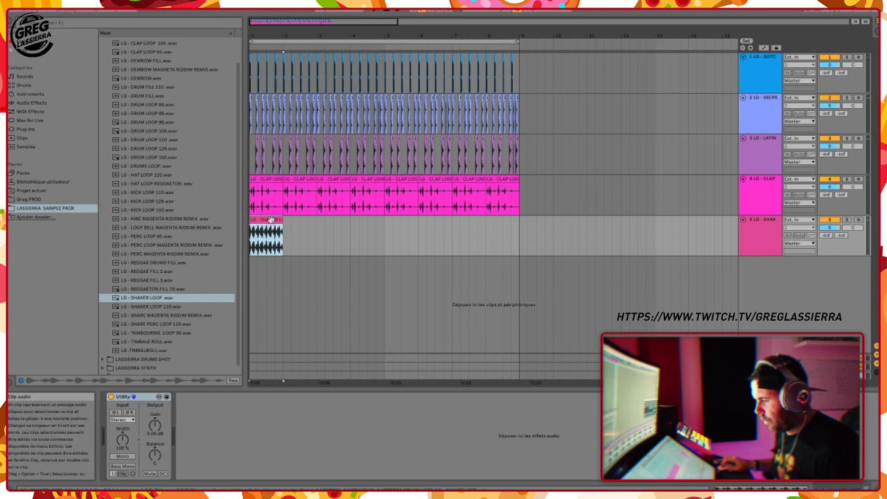
Duplicate the one-bar shaker loop seven times to fill the eight bars.
{"action": "key", "text": "ctrl+d"}
{"action": "key", "text": "ctrl+d"}
{"action": "key", "text": "ctrl+d"}
{"action": "key", "text": "ctrl+d"}
{"action": "key", "text": "ctrl+d"}
{"action": "key", "text": "ctrl+d"}
{"action": "key", "text": "ctrl+d"}
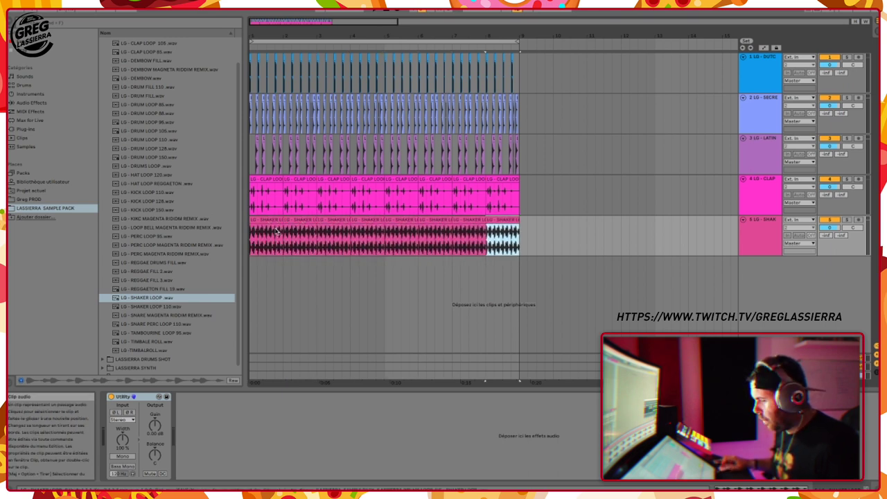
Play the groove from the start and lower the shaker's Utility gain to -12.2 dB.
{"action": "left_click_drag", "start_coordinate": [155, 425], "coordinate": [155, 437]}
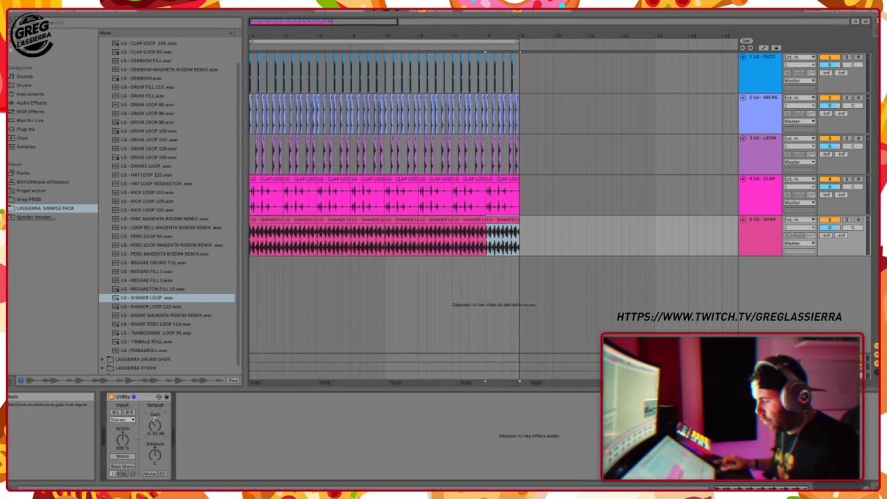
{"action": "scroll", "coordinate": [255, 271], "scroll_direction": "right", "scroll_amount": 1}
{"action": "scroll", "coordinate": [255, 270], "scroll_direction": "left", "scroll_amount": 1}
{"action": "left_click", "coordinate": [254, 273]}
{"action": "key", "text": "space"}
{"action": "left_click_drag", "start_coordinate": [154, 425], "coordinate": [154, 437]}
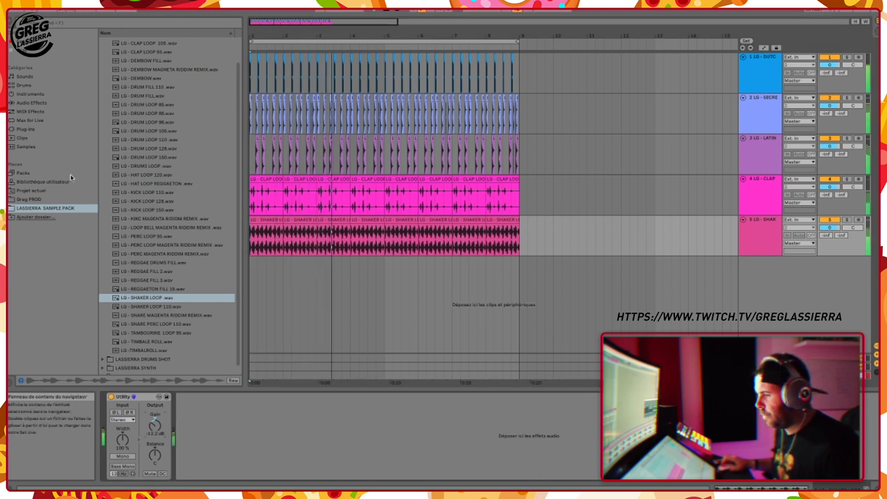
Search the plug-ins for "shaper" and add the Cableguys ShaperBox to the shaker track after Utility.
{"action": "left_click", "coordinate": [26, 146]}
{"action": "left_click", "coordinate": [26, 129]}
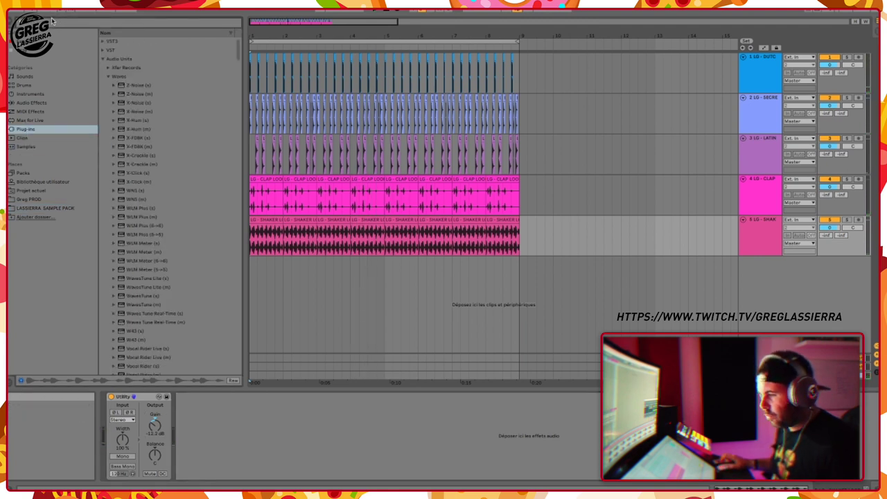
{"action": "left_click", "coordinate": [53, 21]}
{"action": "type", "text": "volume"}
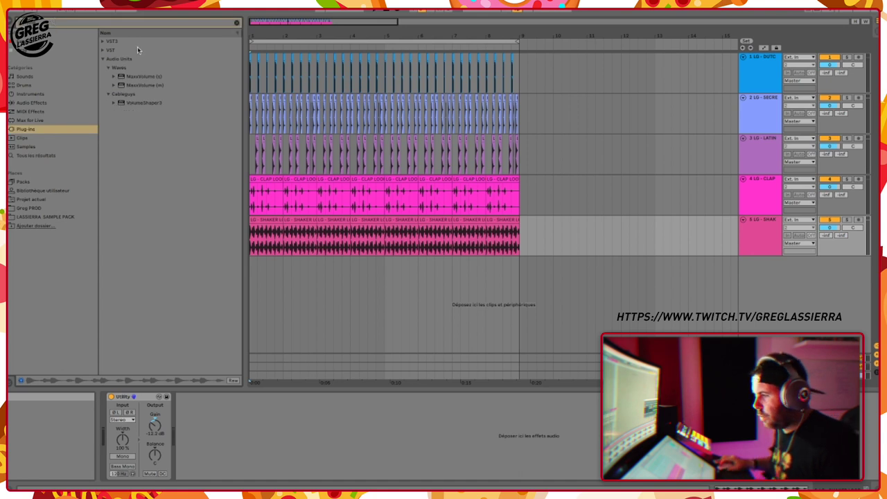
{"action": "key", "text": "super+a"}
{"action": "key", "text": "BackSpace"}
{"action": "type", "text": "shaper"}
{"action": "left_click", "coordinate": [132, 129]}
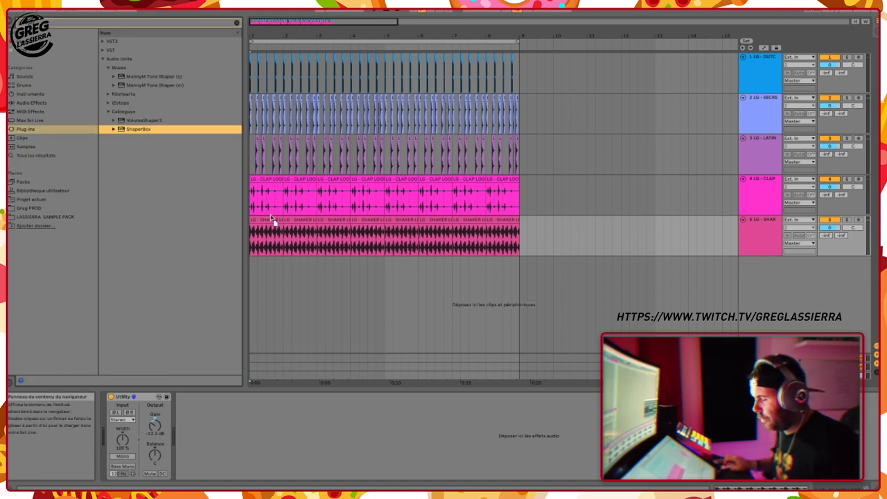
{"action": "left_click_drag", "start_coordinate": [293, 231], "coordinate": [287, 228]}
Load the Volume shaper for the shaker, apply the Trimming curve with a smooth mid-cycle fade-out, and set the loop length to 1/4.
{"action": "left_click", "coordinate": [428, 148]}
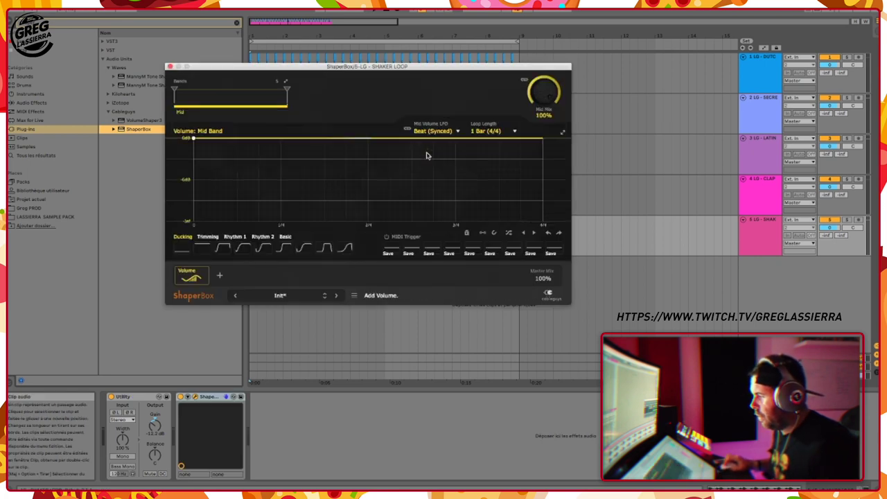
{"action": "left_click", "coordinate": [207, 236]}
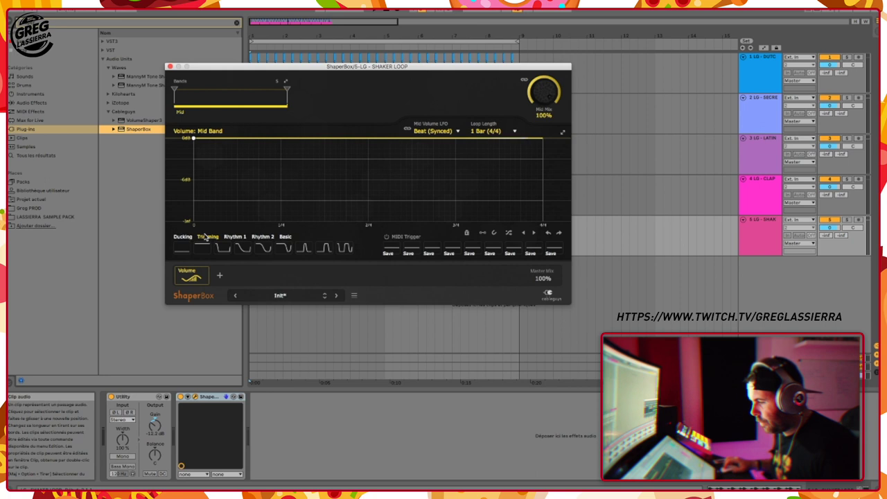
{"action": "left_click", "coordinate": [263, 251]}
{"action": "left_click", "coordinate": [477, 135]}
{"action": "left_click", "coordinate": [490, 207]}
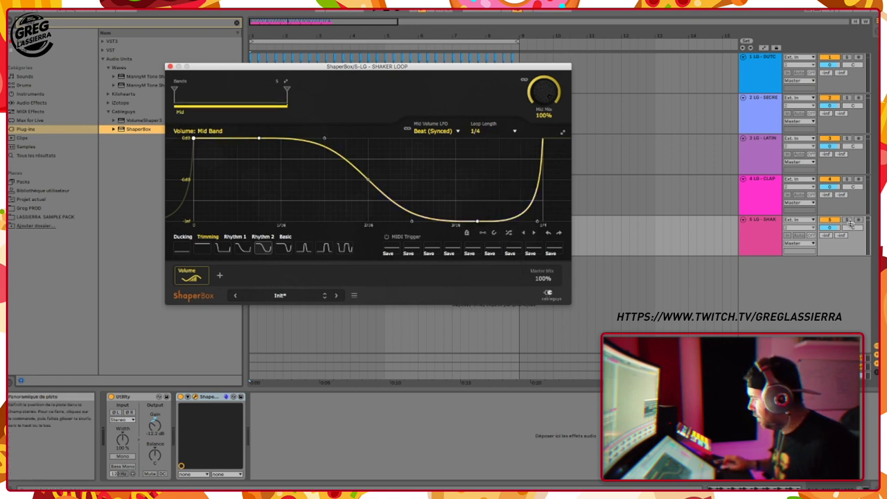
Solo the shaker and reshape its volume curve with a short fade-in, an earlier steeper decay and a slightly raised tail.
{"action": "left_click", "coordinate": [845, 220]}
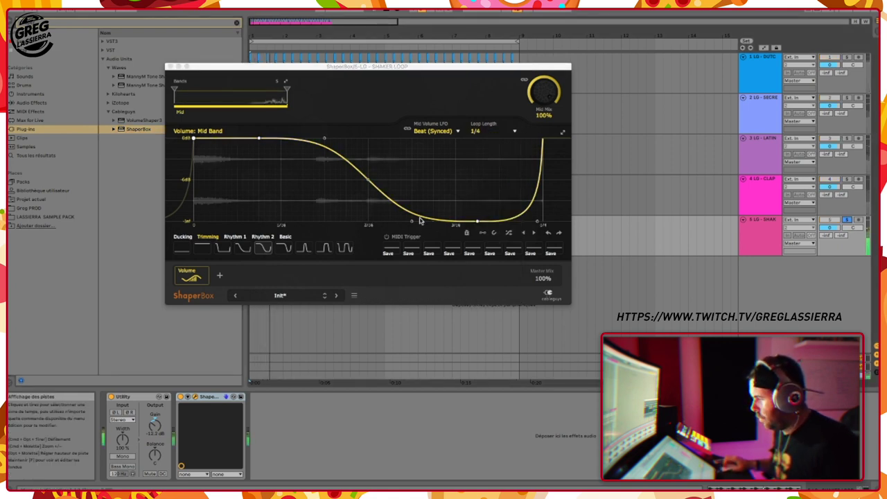
{"action": "mouse_move", "coordinate": [477, 220]}
{"action": "left_mouse_down"}
{"action": "mouse_move", "coordinate": [477, 208]}
{"action": "mouse_move", "coordinate": [487, 208]}
{"action": "left_mouse_up"}
{"action": "left_click_drag", "start_coordinate": [346, 166], "coordinate": [356, 221]}
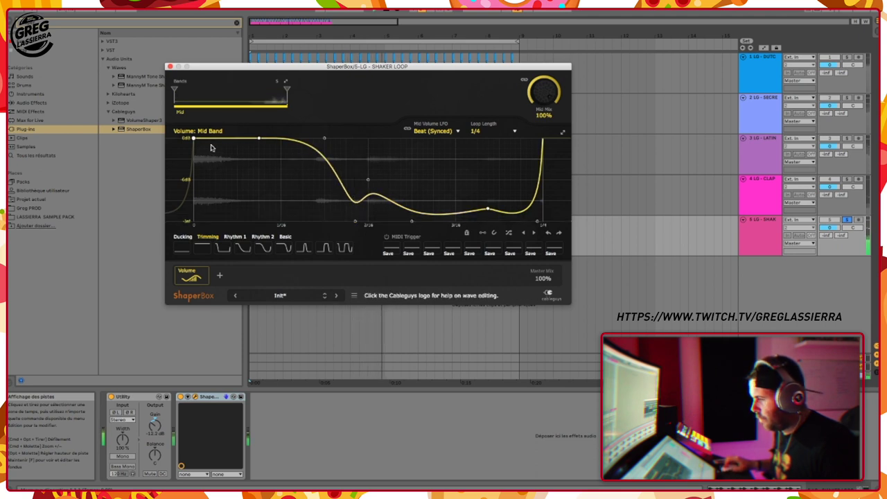
{"action": "left_click_drag", "start_coordinate": [194, 139], "coordinate": [200, 139]}
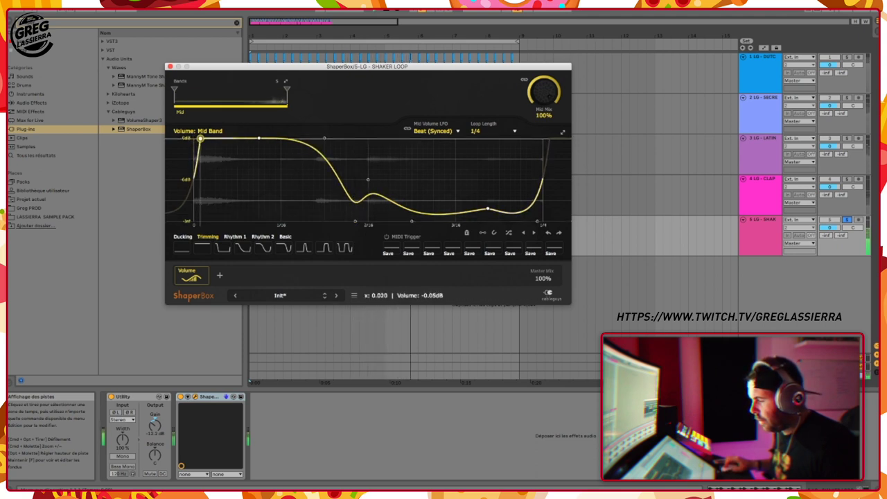
{"action": "left_click_drag", "start_coordinate": [487, 209], "coordinate": [495, 200]}
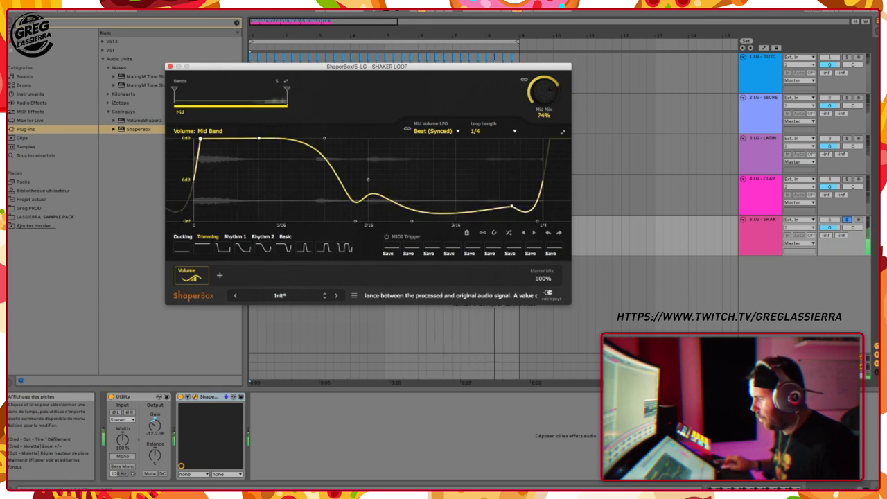
Set the shaker's Mid Mix to 84%, compare it with ShaperBox bypassed, and take the track out of solo.
{"action": "left_click_drag", "start_coordinate": [543, 91], "coordinate": [543, 80]}
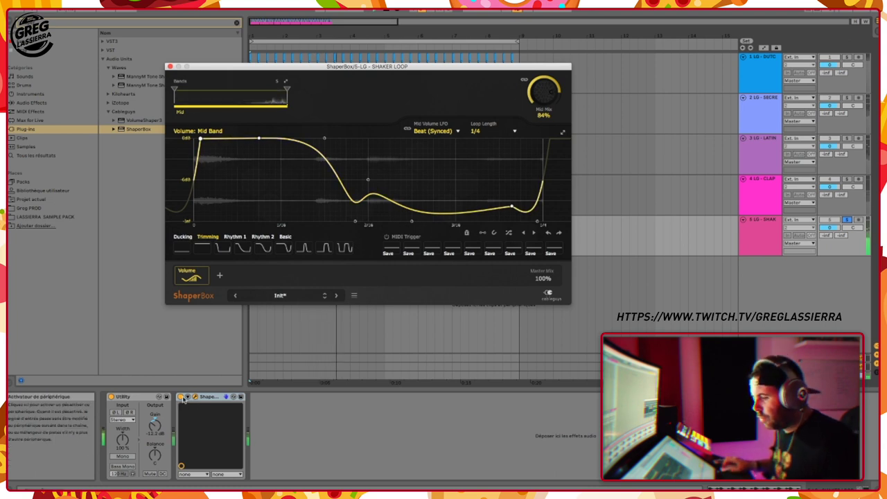
{"action": "left_click", "coordinate": [181, 397]}
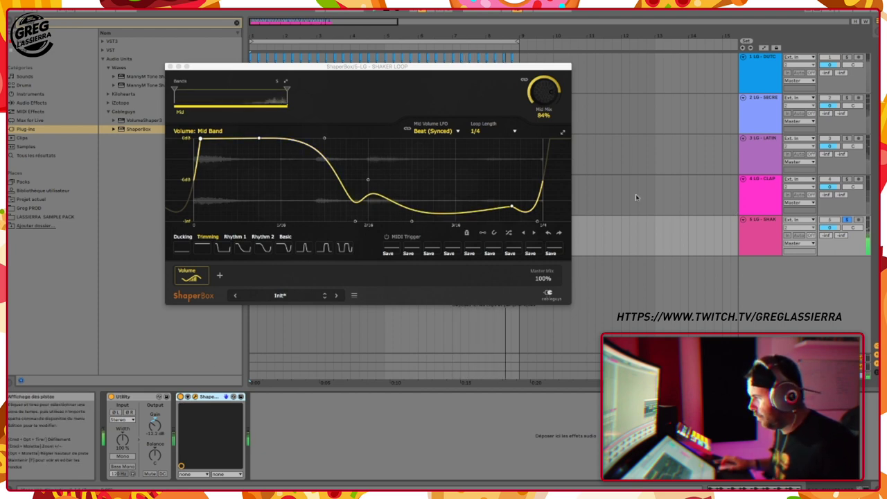
{"action": "left_click", "coordinate": [846, 220]}
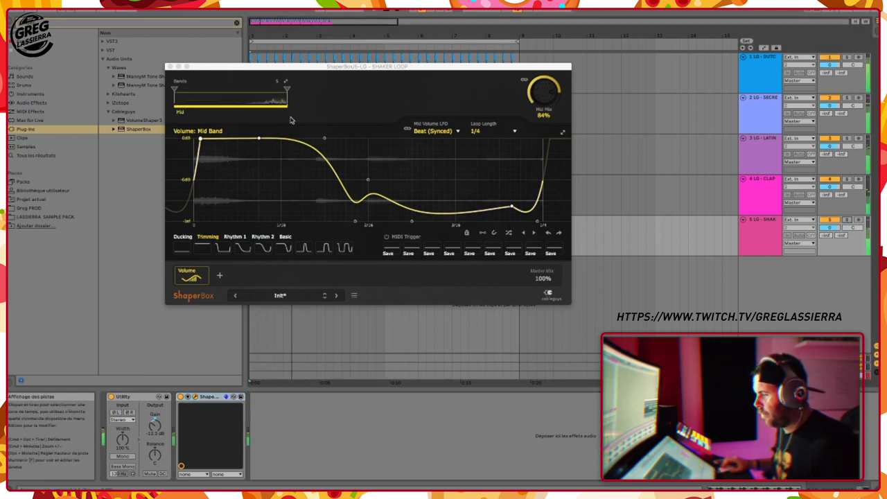
{"action": "left_click", "coordinate": [171, 67]}
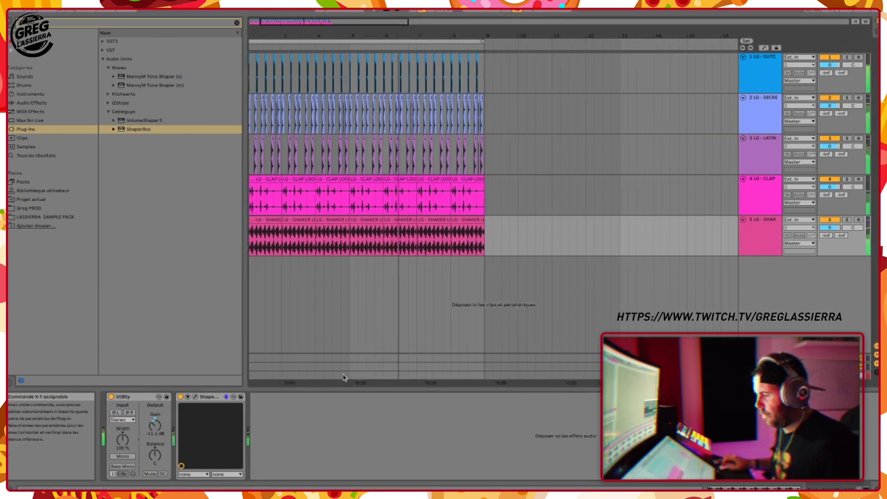
Insert a new audio track below the shaker track and bring the arrangement's start back into view.
{"action": "right_click", "coordinate": [765, 283]}
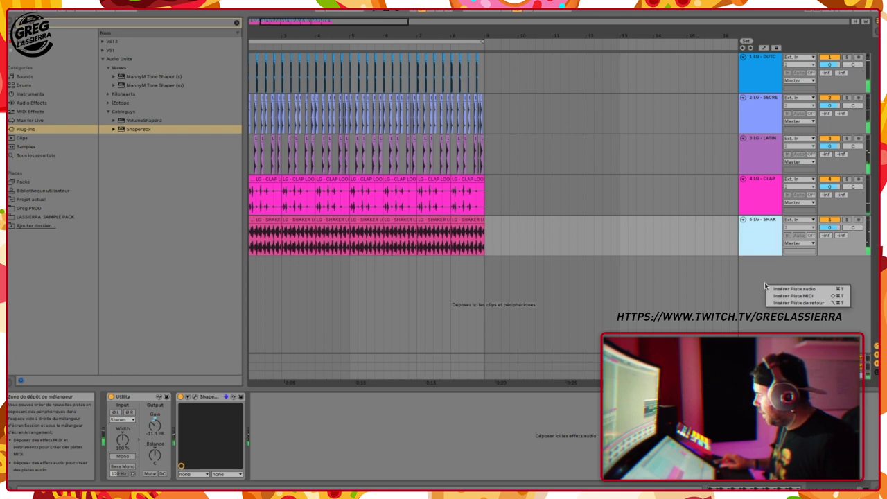
{"action": "key", "text": "super+t"}
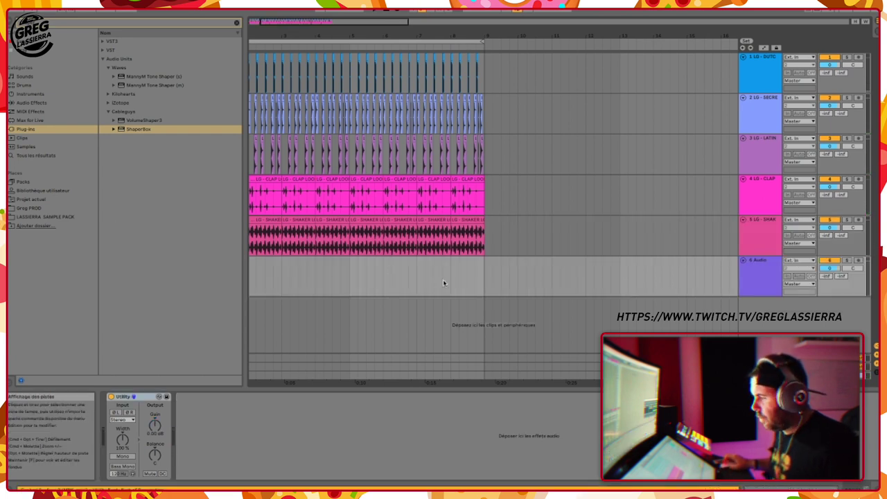
{"action": "left_click_drag", "start_coordinate": [256, 33], "coordinate": [293, 34]}
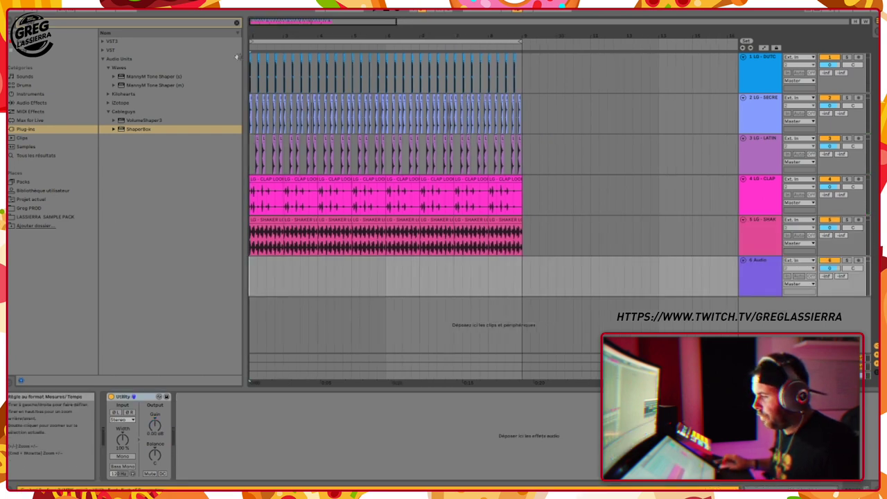
Open the BONGO & CONGA folder inside LASSIERRA DRUMS SHOT of the LASSIERRA SAMPLE PACK, with the DRUMS LOOP folder closed.
{"action": "left_click", "coordinate": [48, 217]}
{"action": "left_click", "coordinate": [40, 23]}
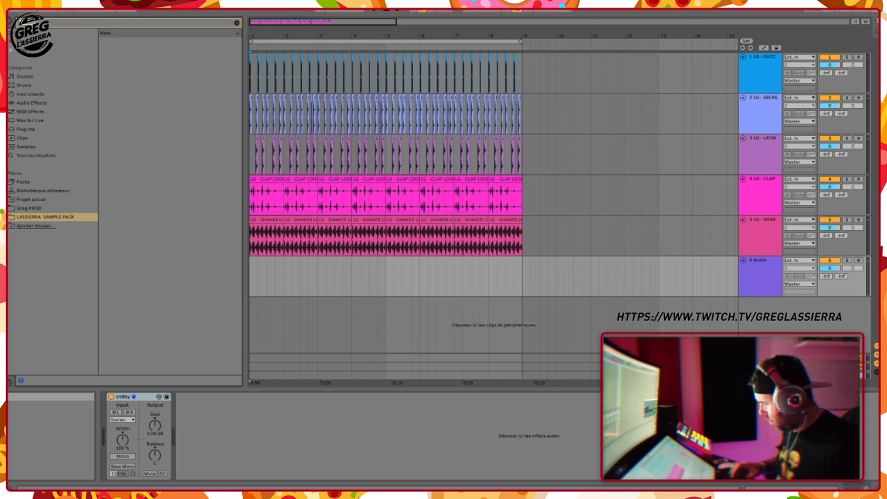
{"action": "key", "text": "BackSpace"}
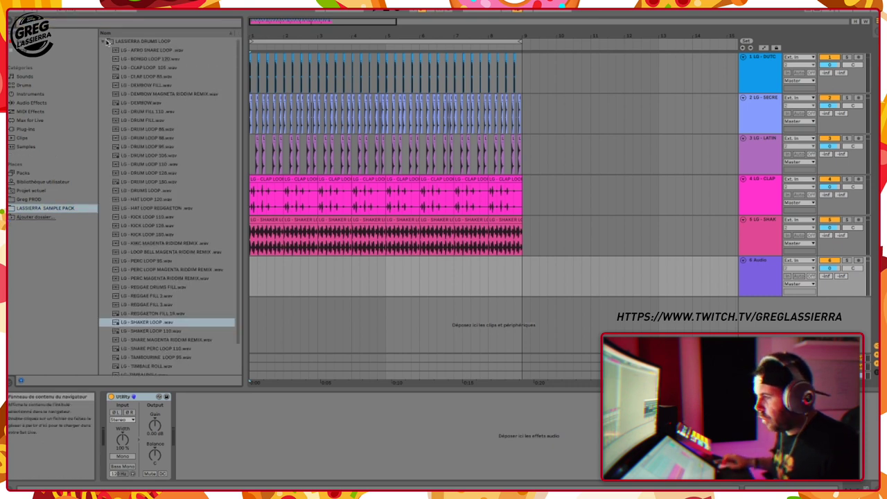
{"action": "left_click", "coordinate": [105, 41]}
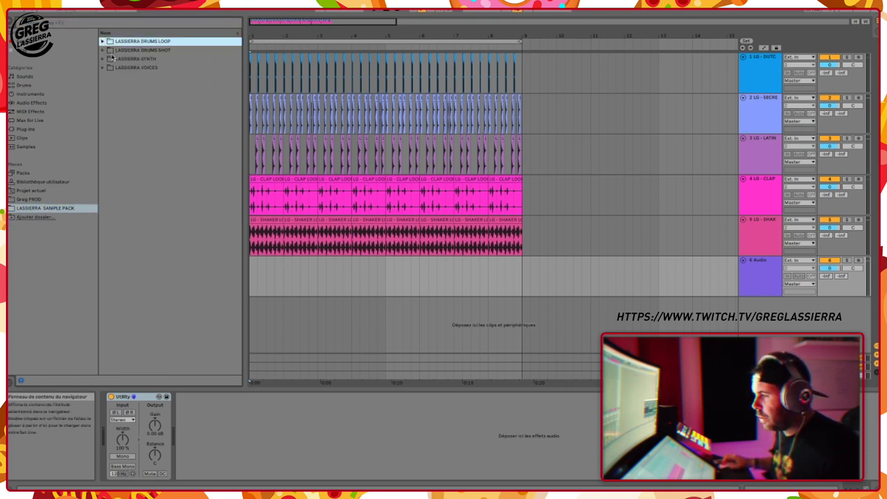
{"action": "left_click", "coordinate": [104, 50]}
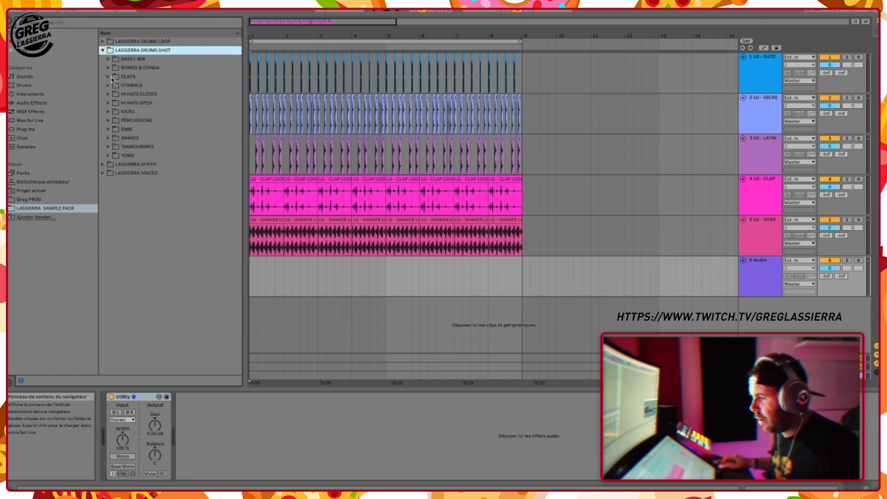
{"action": "left_click", "coordinate": [108, 67]}
Audition the bongo conga samples from 01 through 11 and go back to LG - BONGO CONGA 09.wav.
{"action": "left_click", "coordinate": [160, 77]}
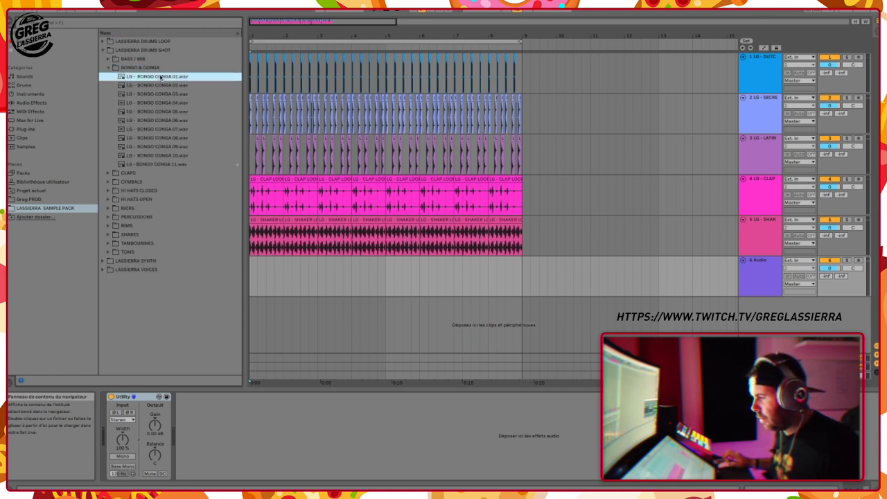
{"action": "key", "text": "Down"}
{"action": "key", "text": "Down"}
{"action": "key", "text": "Down"}
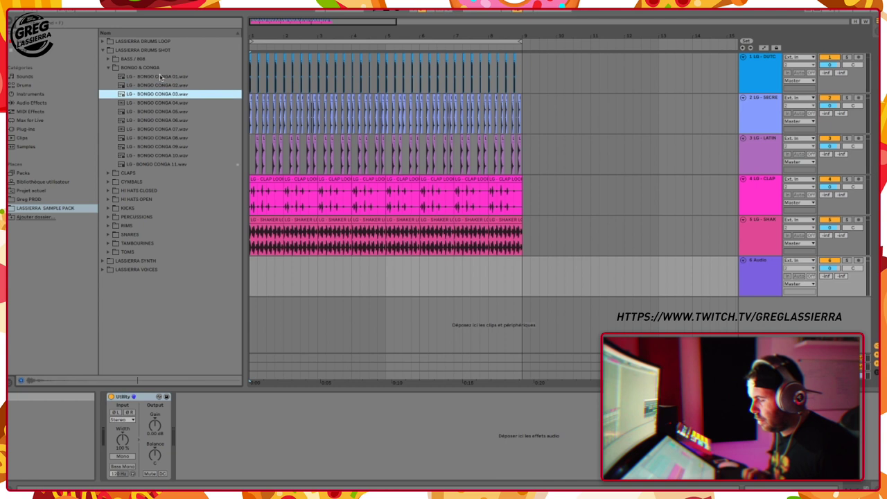
{"action": "key", "text": "Down"}
{"action": "key", "text": "Down"}
{"action": "key", "text": "Down"}
{"action": "key", "text": "Down"}
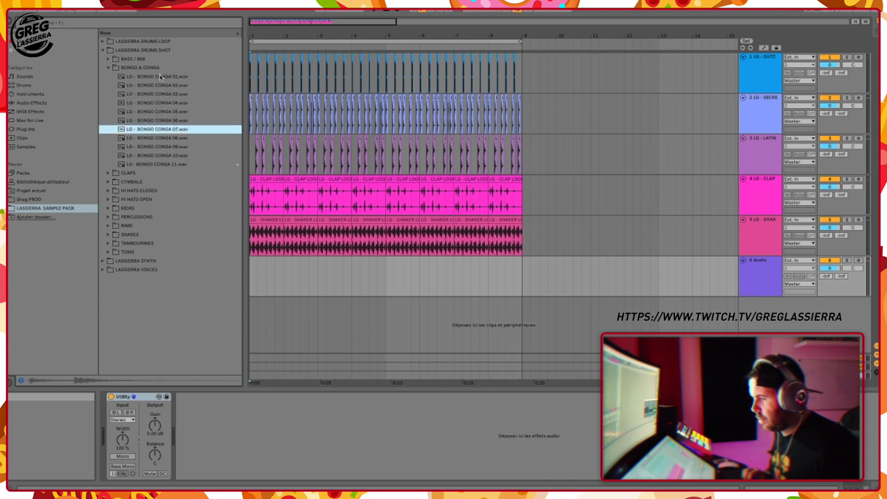
{"action": "key", "text": "Down"}
{"action": "key", "text": "Down"}
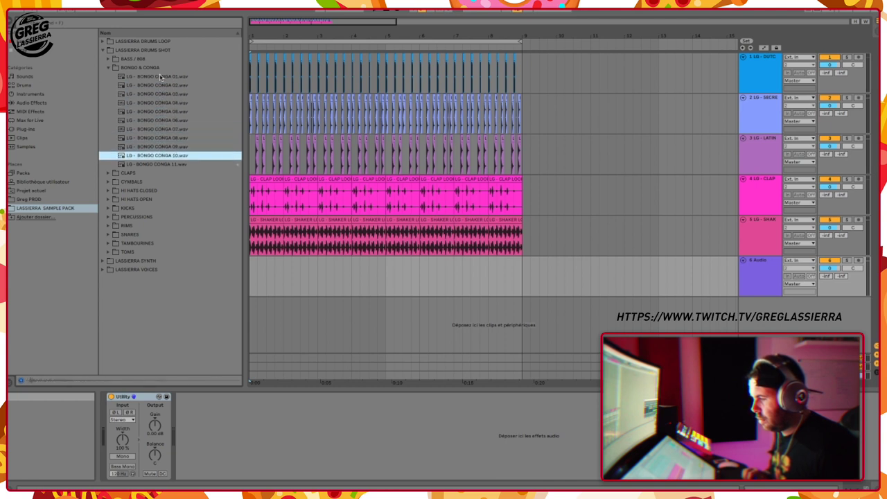
{"action": "key", "text": "Down"}
{"action": "key", "text": "Up"}
{"action": "key", "text": "Up"}
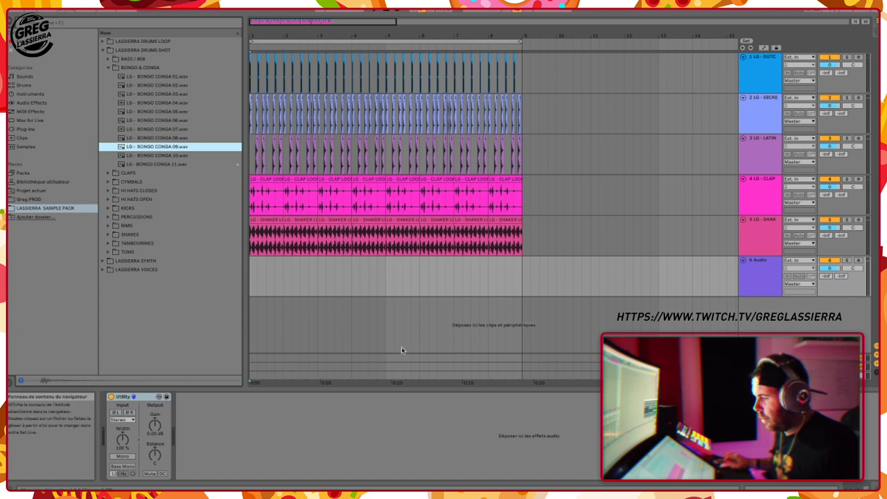
Place LG - BONGO CONGA 09 at 1.1.2 on the empty audio track, set its Utility gain to -8.20 dB and play the groove.
{"action": "left_click_drag", "start_coordinate": [252, 33], "coordinate": [242, 146]}
{"action": "left_click_drag", "start_coordinate": [162, 151], "coordinate": [279, 276]}
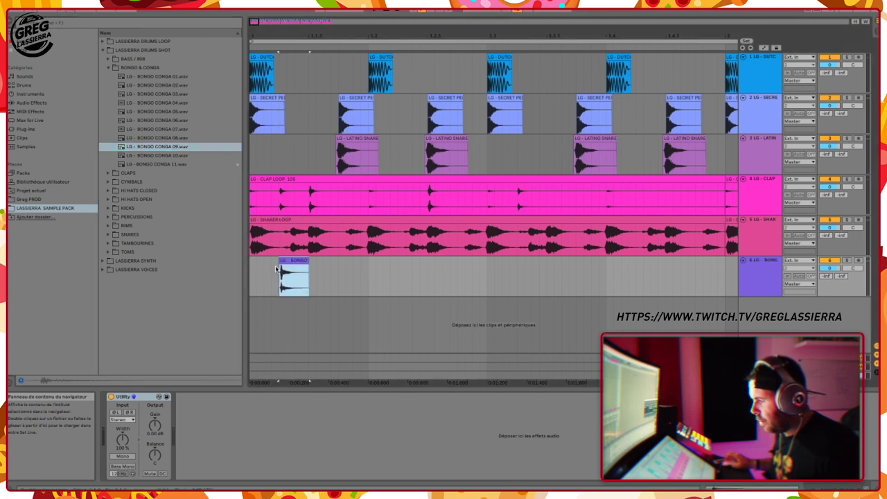
{"action": "left_click", "coordinate": [257, 285]}
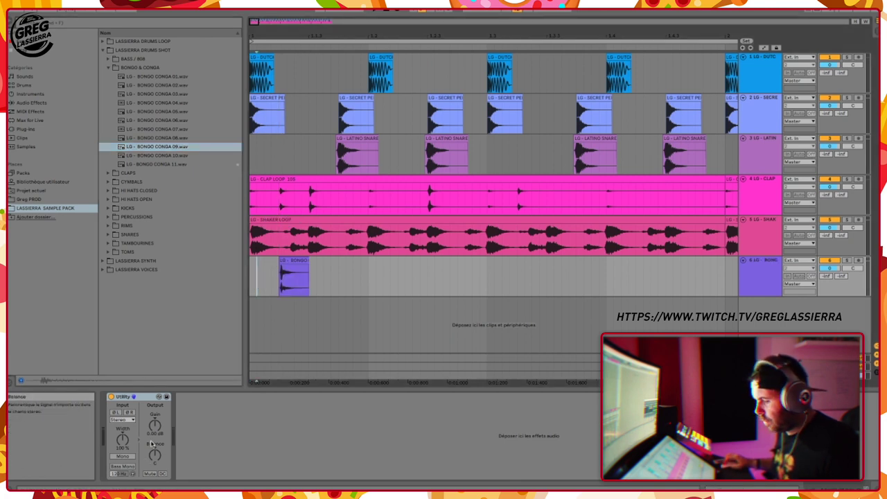
{"action": "left_click_drag", "start_coordinate": [154, 425], "coordinate": [154, 429]}
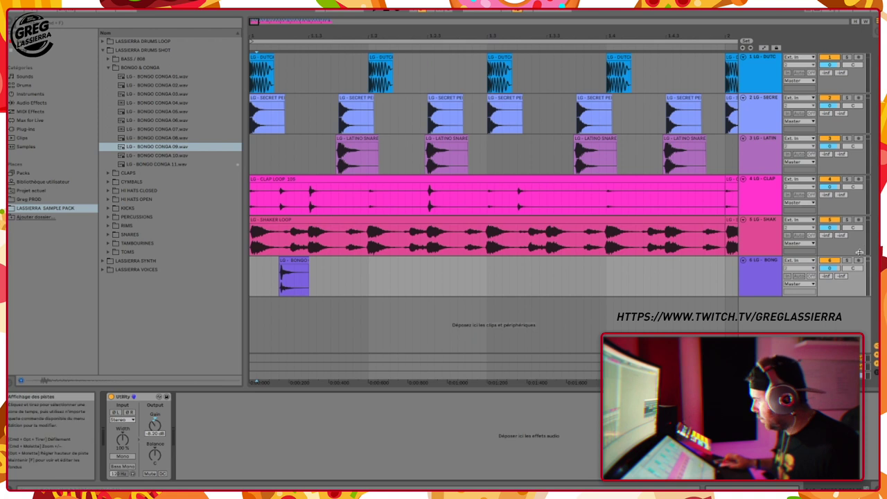
{"action": "left_click", "coordinate": [256, 277]}
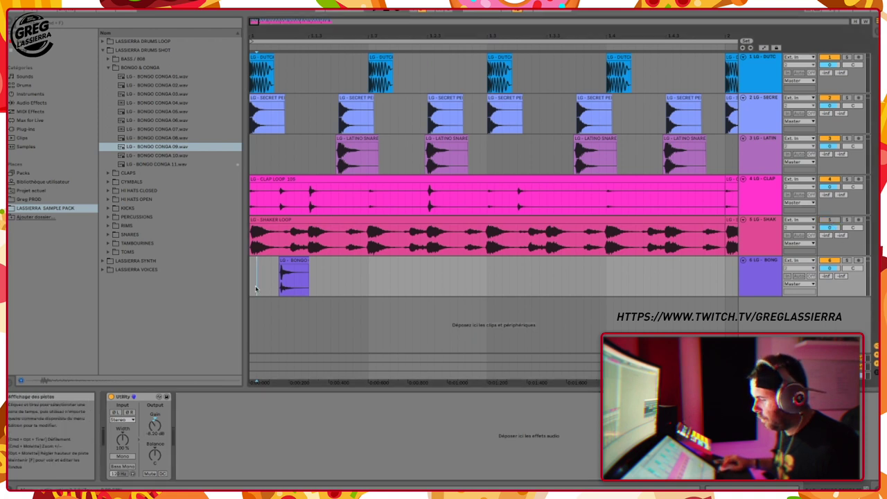
{"action": "key", "text": "space"}
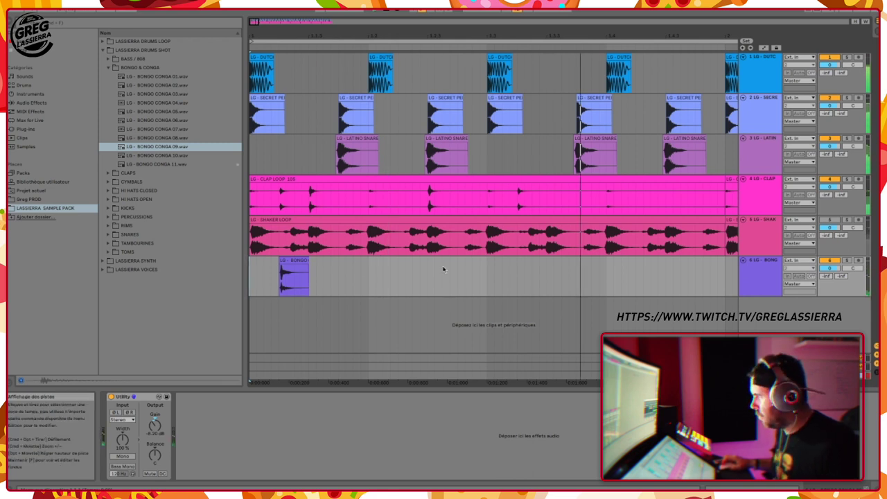
Duplicate the first bar of the bongo track seven times to fill all eight bars.
{"action": "left_click_drag", "start_coordinate": [486, 275], "coordinate": [234, 276]}
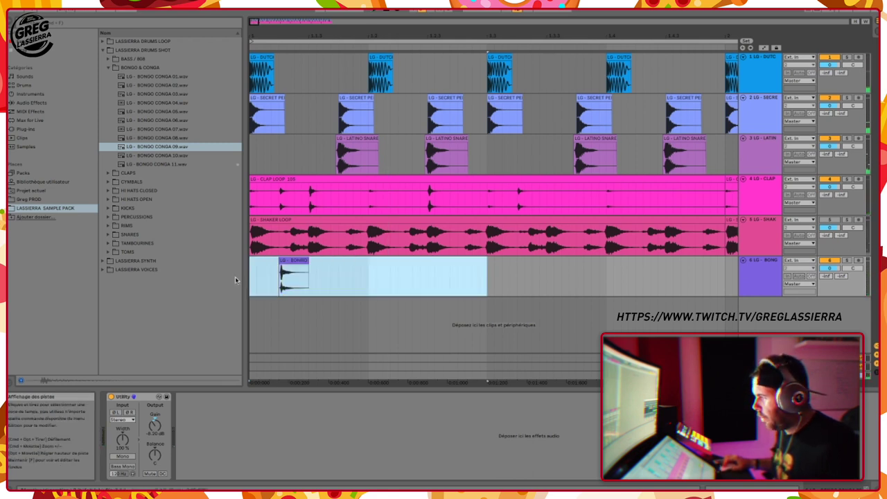
{"action": "left_click_drag", "start_coordinate": [488, 36], "coordinate": [297, 17]}
{"action": "left_click_drag", "start_coordinate": [343, 274], "coordinate": [236, 278]}
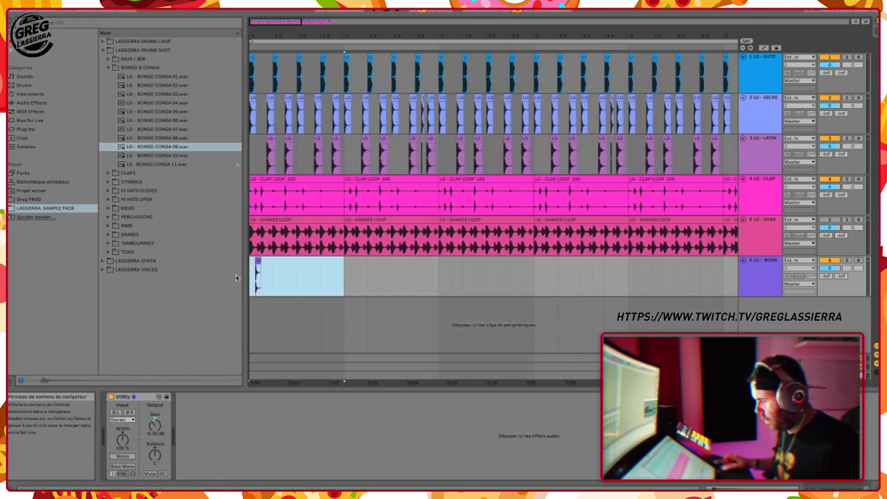
{"action": "key", "text": "super+d"}
{"action": "key", "text": "super+d"}
{"action": "key", "text": "super+d"}
{"action": "key", "text": "super+d"}
{"action": "key", "text": "super+d"}
{"action": "key", "text": "super+d"}
{"action": "key", "text": "super+d"}
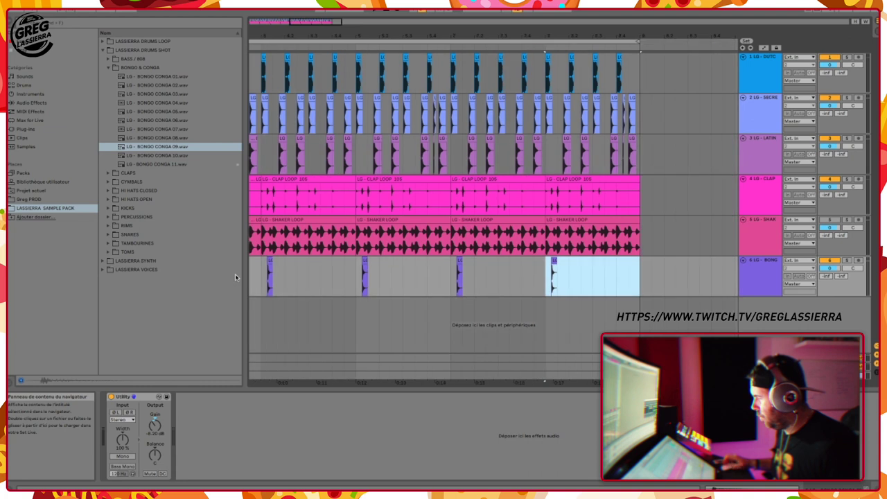
Set the bongo track's Utility width to 83% and its gain to -10.0 dB while the groove plays.
{"action": "left_click_drag", "start_coordinate": [420, 31], "coordinate": [426, 15]}
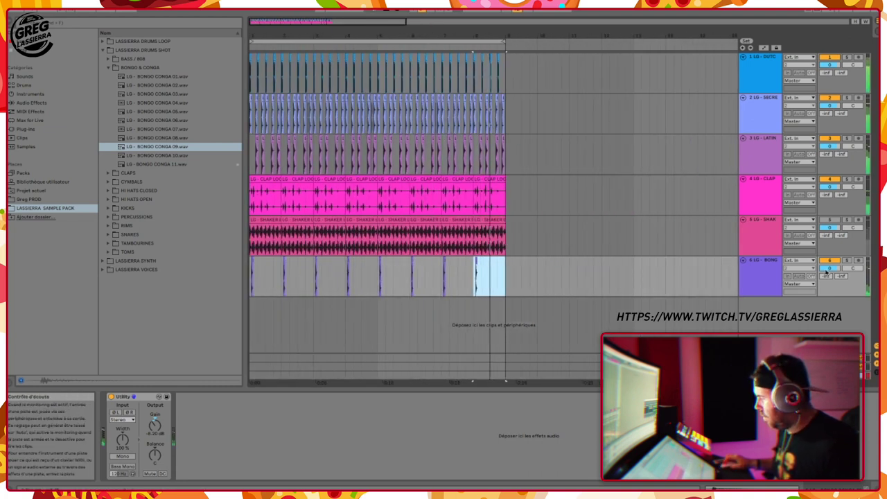
{"action": "left_click_drag", "start_coordinate": [125, 437], "coordinate": [125, 453]}
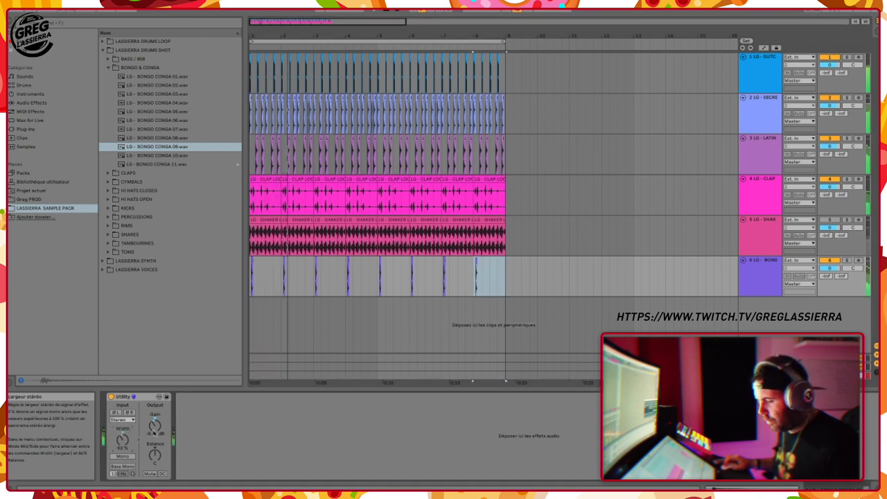
{"action": "left_click_drag", "start_coordinate": [155, 426], "coordinate": [155, 430]}
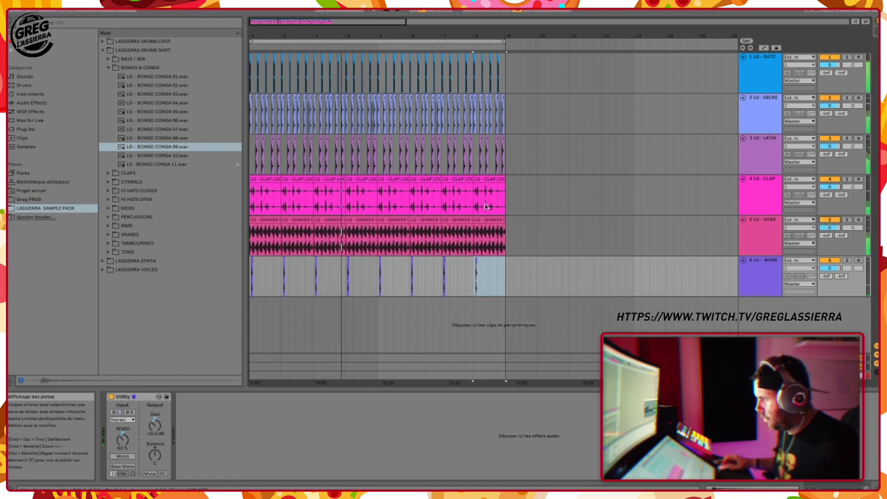
Remove the end of the shaker loop in bar 4, from 4.4.2 up to the start of bar 5.
{"action": "left_click_drag", "start_coordinate": [366, 32], "coordinate": [406, 243]}
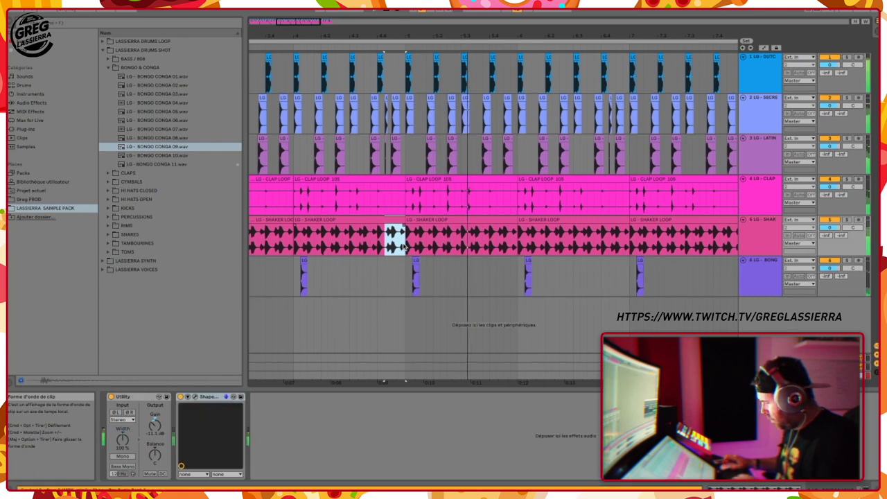
{"action": "left_click_drag", "start_coordinate": [444, 34], "coordinate": [439, 12]}
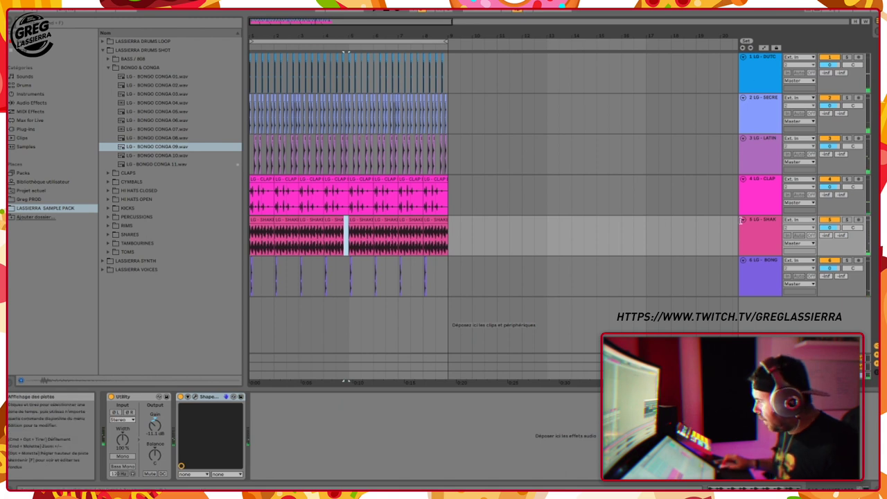
Fold all tracks below the Dutch kick, from the secret perc down to the bongo.
{"action": "left_click", "coordinate": [743, 180]}
{"action": "left_click", "coordinate": [743, 139]}
{"action": "left_click", "coordinate": [743, 156]}
{"action": "left_click", "coordinate": [742, 164]}
{"action": "left_click", "coordinate": [742, 99]}
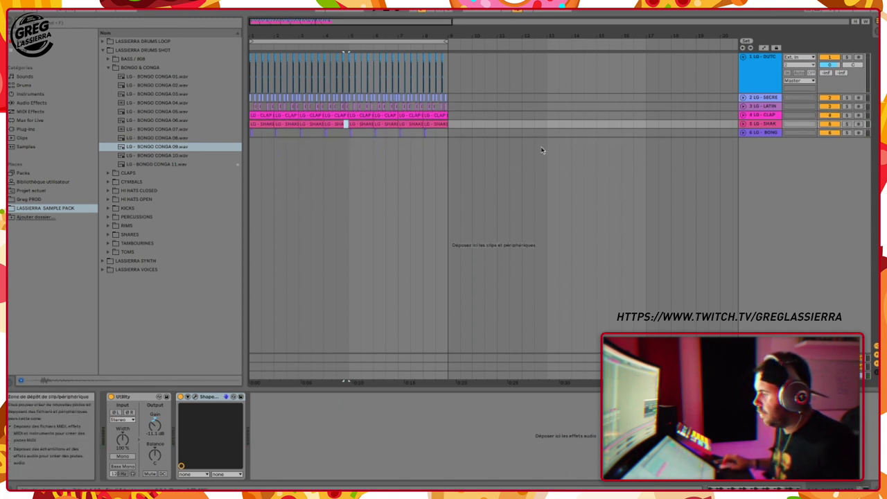
Audition the timbale rolls in LASSIERRA DRUMS LOOP and place LG - TIMBALE ROLL.wav at bar 4 on a new track below the bongo.
{"action": "left_click", "coordinate": [103, 41]}
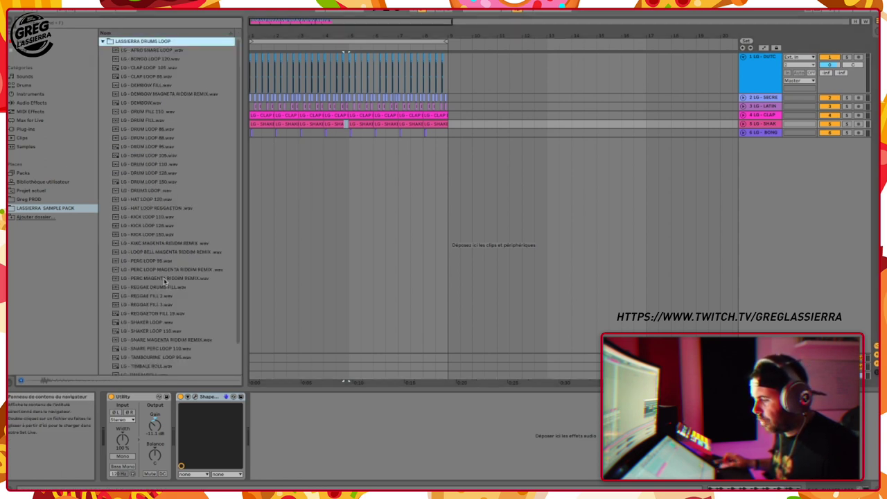
{"action": "scroll", "coordinate": [185, 280], "scroll_direction": "down", "scroll_amount": 2}
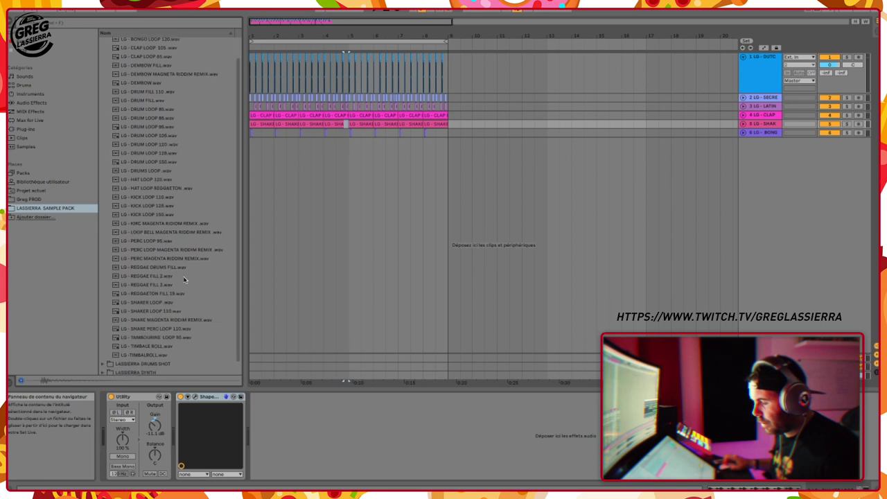
{"action": "left_click", "coordinate": [142, 350]}
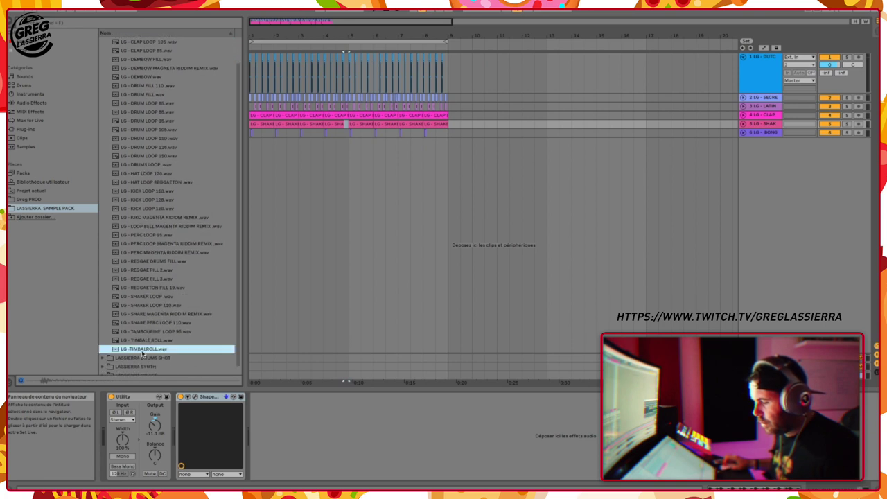
{"action": "left_click", "coordinate": [144, 340]}
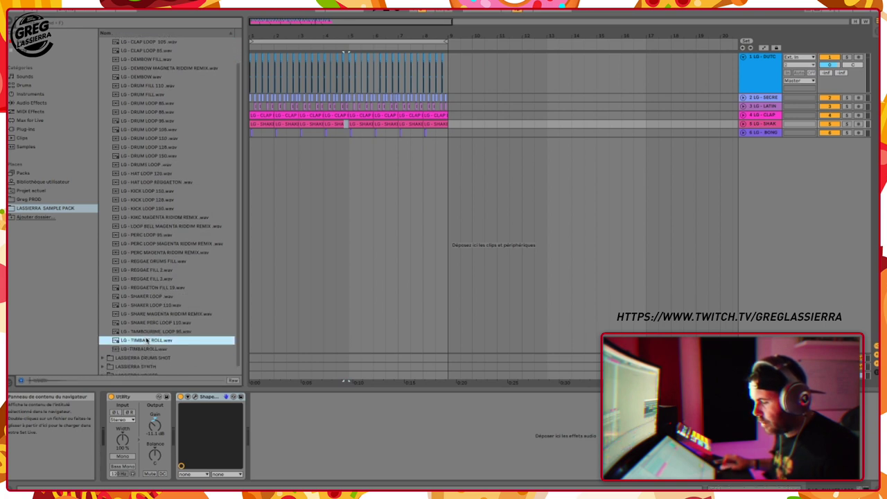
{"action": "left_click_drag", "start_coordinate": [133, 342], "coordinate": [328, 168]}
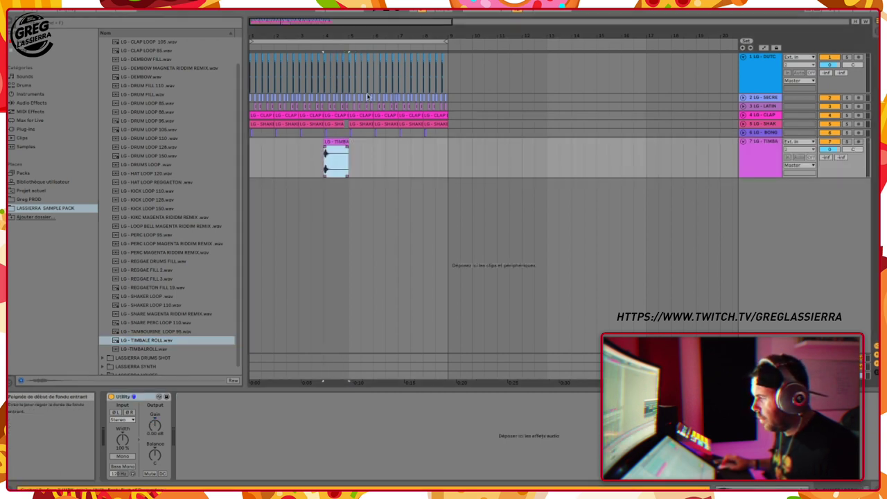
Move the timbale roll clip to 4.4.2, where the shaker gap begins.
{"action": "left_click_drag", "start_coordinate": [340, 34], "coordinate": [340, 83]}
{"action": "left_click_drag", "start_coordinate": [505, 56], "coordinate": [505, 34]}
{"action": "left_click_drag", "start_coordinate": [393, 145], "coordinate": [584, 154]}
Play the transition into bar 5 and lower the timbale track's Utility gain to -8.89 dB.
{"action": "left_click", "coordinate": [480, 178]}
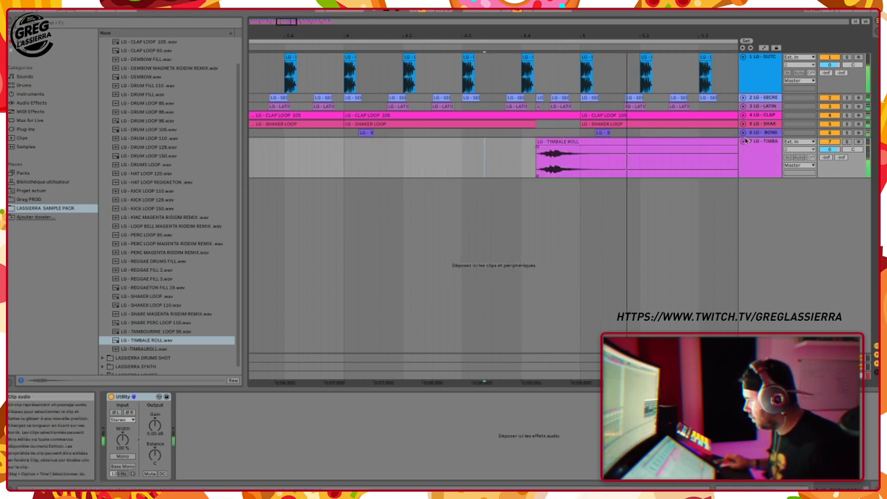
{"action": "key", "text": "space"}
{"action": "key", "text": "space"}
{"action": "left_click", "coordinate": [766, 161]}
{"action": "left_click_drag", "start_coordinate": [155, 425], "coordinate": [154, 444]}
{"action": "key", "text": "space"}
{"action": "key", "text": "space"}
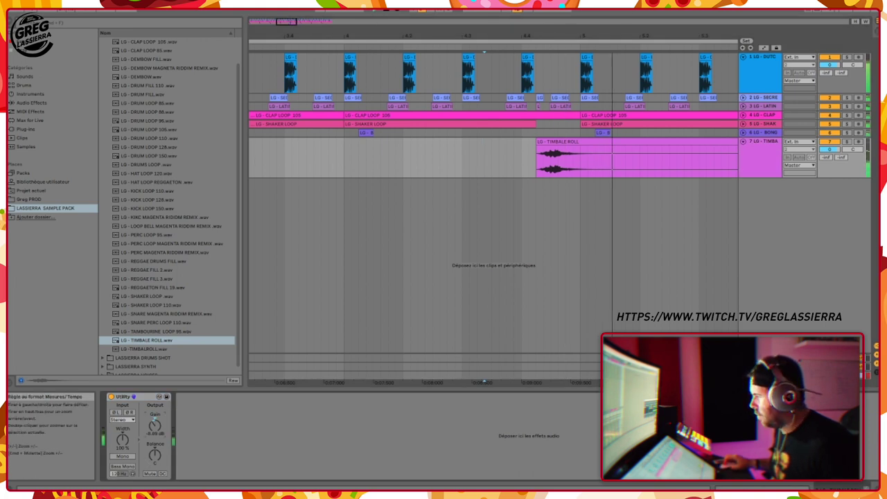
Unfold the secret perc track, nudge the timbale roll off the grid to slightly before 4.4.2, and play the groove from bar 2.
{"action": "left_click_drag", "start_coordinate": [563, 36], "coordinate": [564, 76]}
{"action": "left_click_drag", "start_coordinate": [492, 141], "coordinate": [500, 145]}
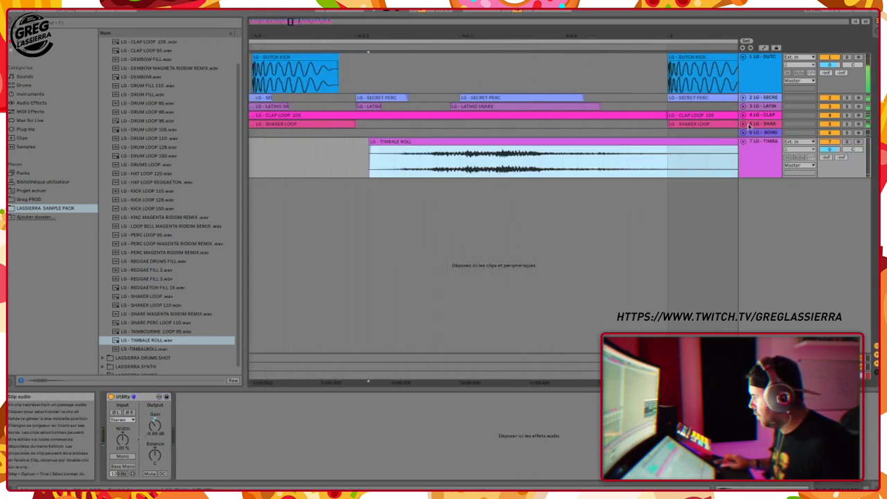
{"action": "left_click", "coordinate": [743, 99]}
{"action": "mouse_move", "coordinate": [527, 182]}
{"action": "left_mouse_down"}
{"action": "mouse_move", "coordinate": [491, 185]}
{"action": "mouse_move", "coordinate": [512, 189]}
{"action": "left_mouse_up"}
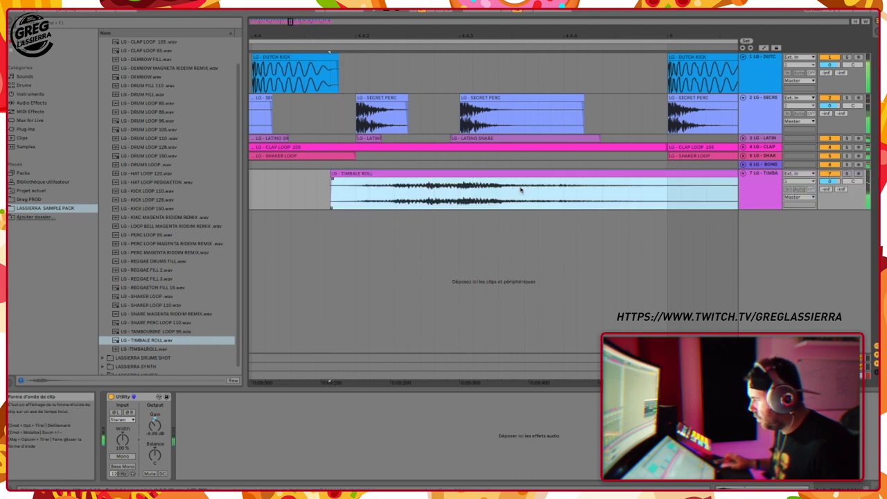
{"action": "left_click_drag", "start_coordinate": [621, 35], "coordinate": [341, 33]}
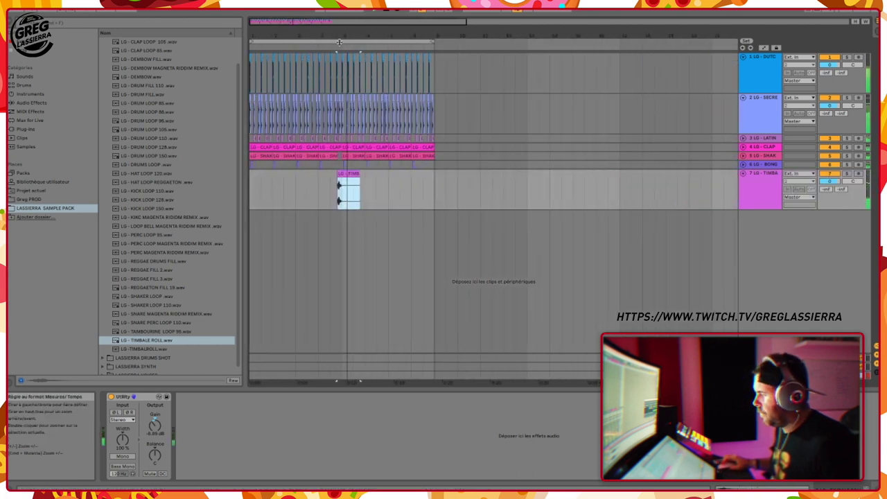
{"action": "left_click", "coordinate": [277, 197]}
{"action": "key", "text": "space"}
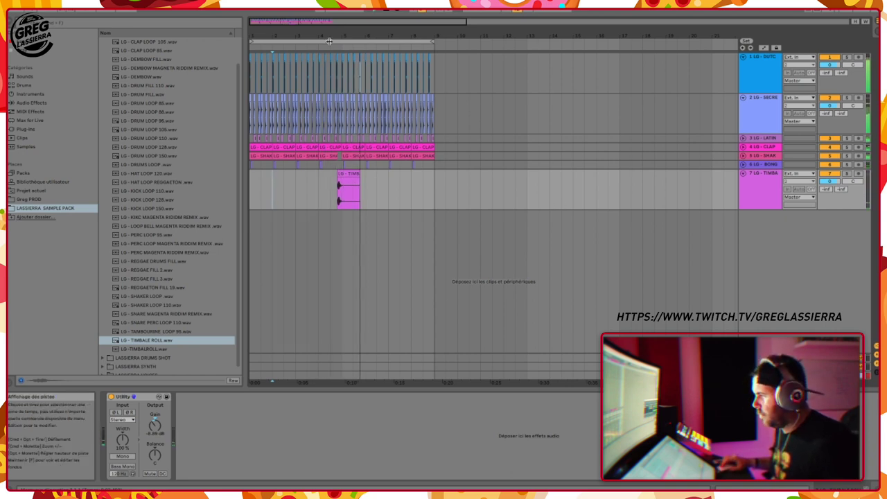
Shift the timbale roll later, to about midway between 4.4.2 and 4.4.3.
{"action": "left_click_drag", "start_coordinate": [337, 34], "coordinate": [374, 68]}
{"action": "left_click_drag", "start_coordinate": [470, 170], "coordinate": [488, 179]}
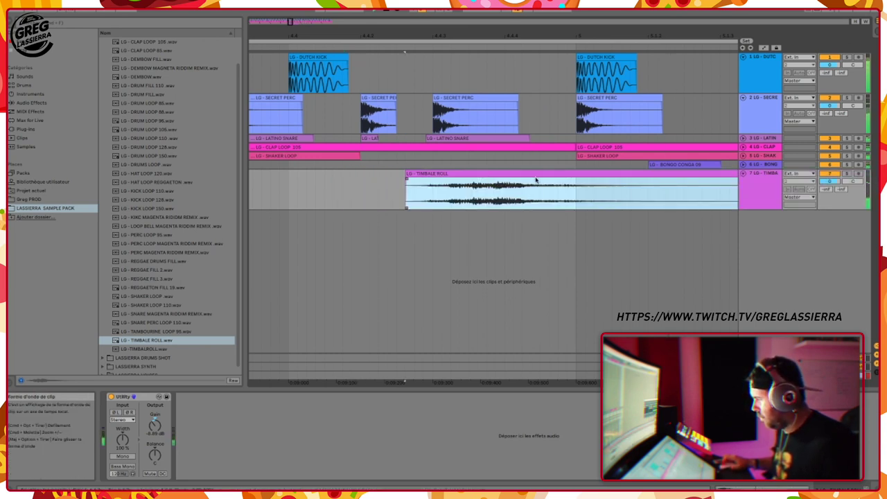
Nudge the timbale roll clip slightly later, to about three quarters of the way from 4.4.2 to 4.4.3.
{"action": "left_click_drag", "start_coordinate": [557, 174], "coordinate": [563, 175]}
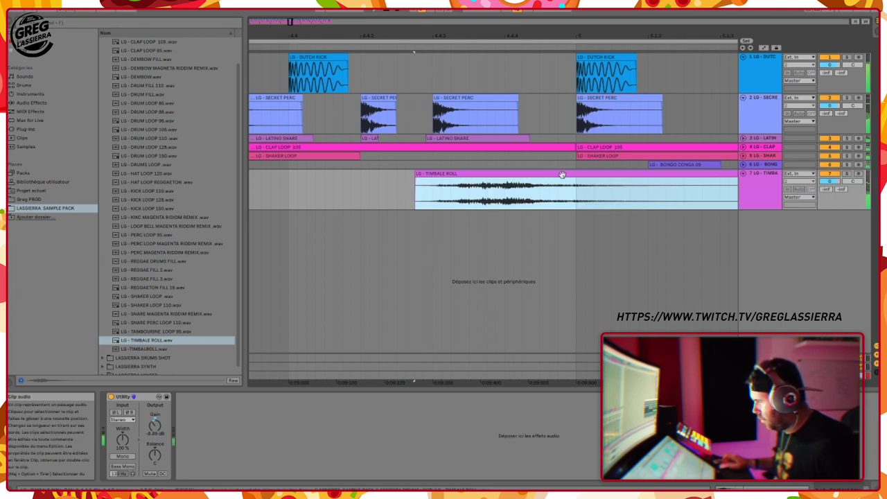
{"action": "left_click_drag", "start_coordinate": [550, 46], "coordinate": [450, 44]}
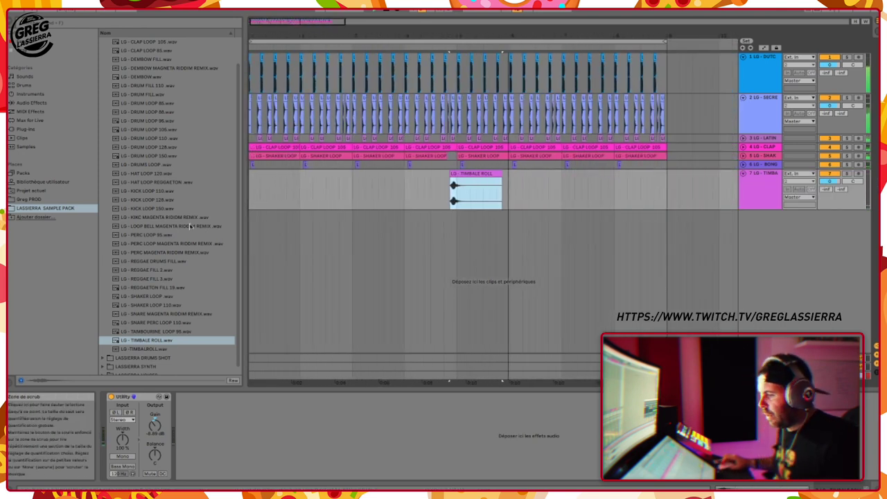
Delete the clap loop from 8.4.2 to the end of bar 8.
{"action": "left_click", "coordinate": [631, 179]}
{"action": "left_click_drag", "start_coordinate": [660, 36], "coordinate": [541, 50]}
{"action": "left_click_drag", "start_coordinate": [508, 149], "coordinate": [508, 147]}
{"action": "key", "text": "Delete"}
Audition the fill samples and place LG - REGGAETON FILL 19.wav on the timbale track, starting at 8.3.
{"action": "left_click", "coordinate": [143, 293]}
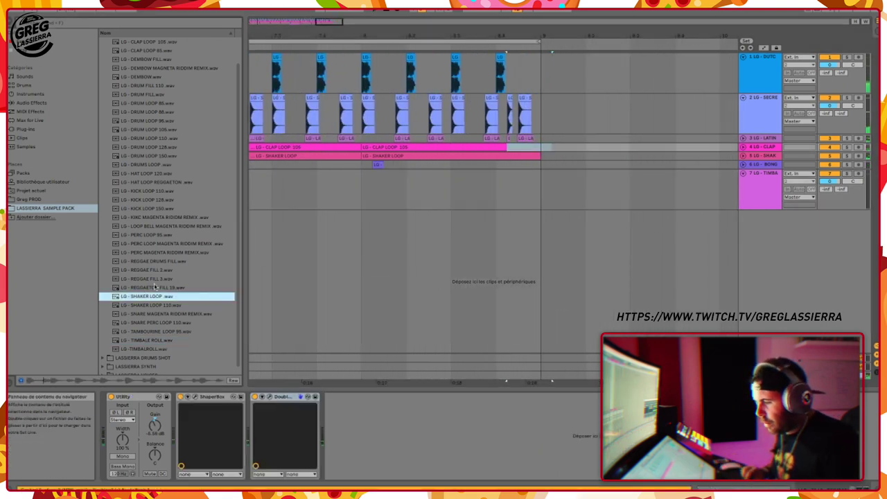
{"action": "key", "text": "Up"}
{"action": "key", "text": "Up"}
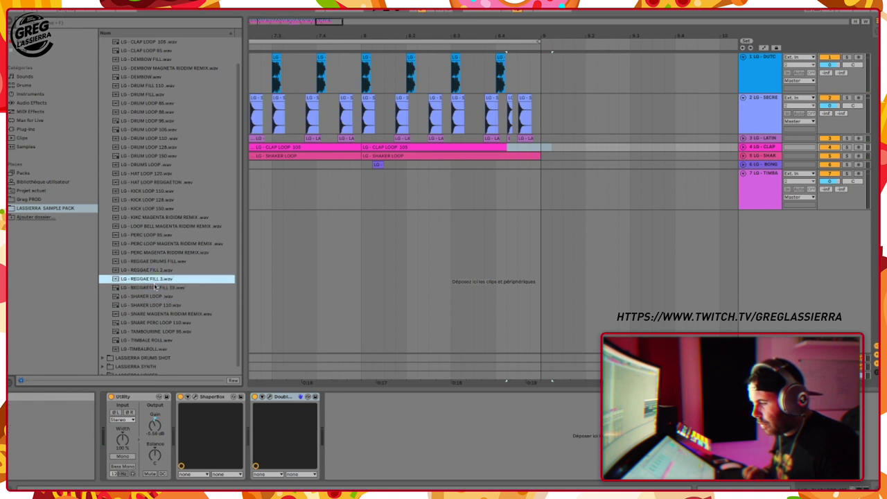
{"action": "key", "text": "Down"}
{"action": "left_click_drag", "start_coordinate": [154, 286], "coordinate": [461, 192]}
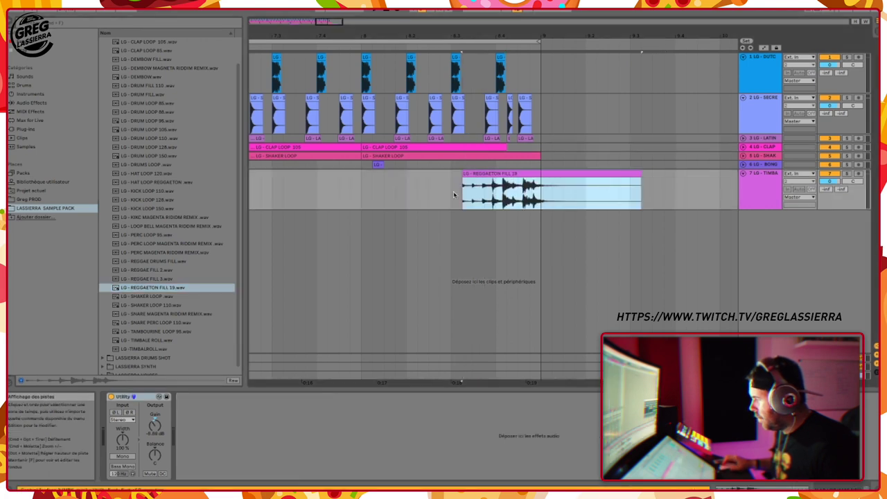
{"action": "left_click_drag", "start_coordinate": [526, 197], "coordinate": [515, 197]}
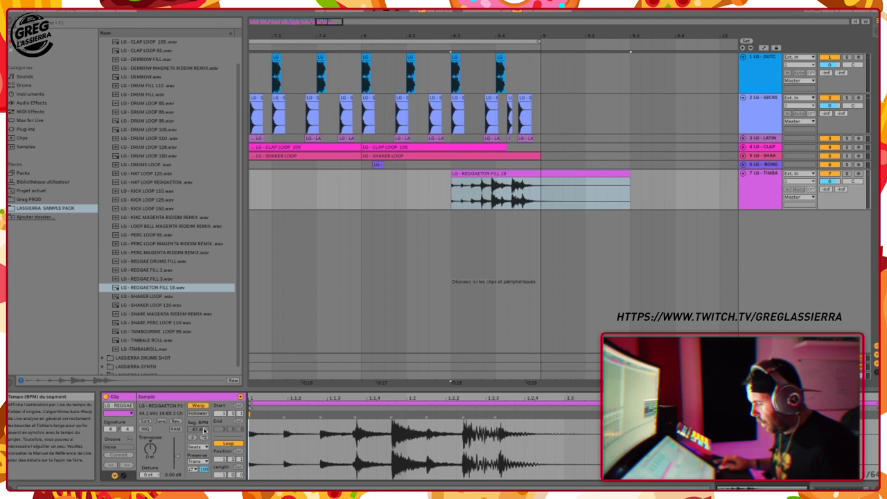
Set the reggaeton fill clip's warp mode to Complex Pro and its segment tempo to 105.00 BPM.
{"action": "left_click", "coordinate": [194, 446]}
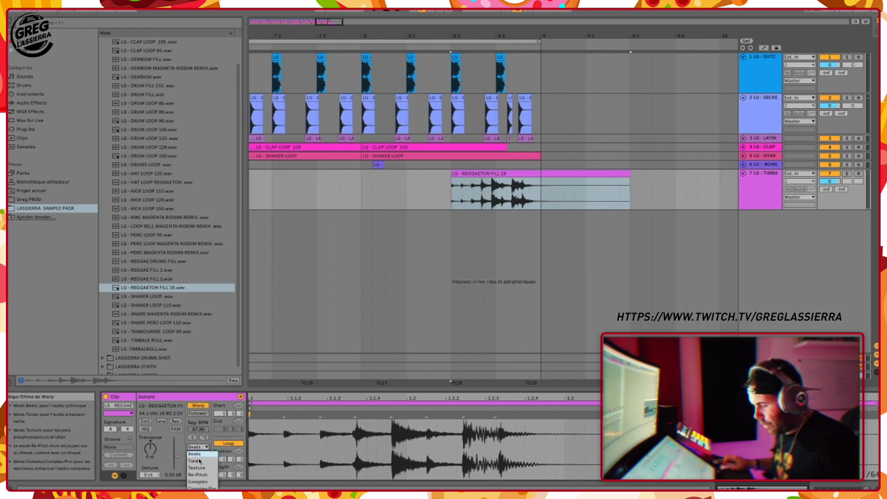
{"action": "left_click", "coordinate": [201, 485]}
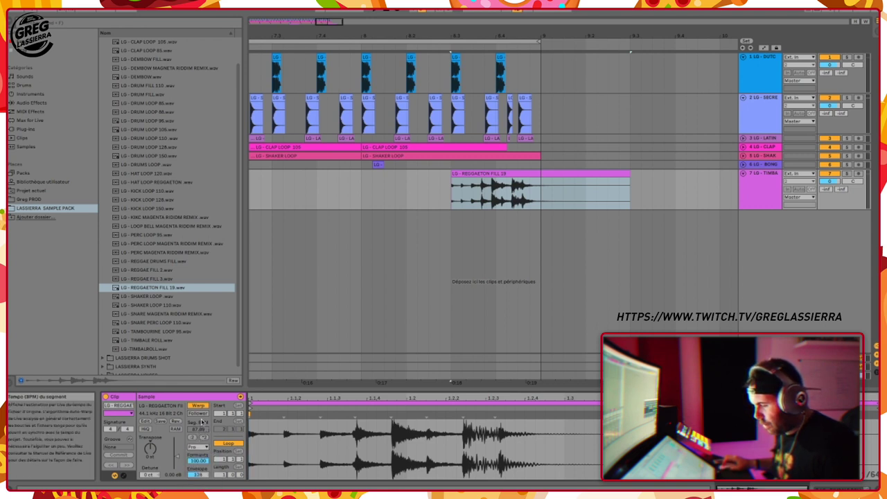
{"action": "left_click", "coordinate": [199, 405]}
{"action": "left_click", "coordinate": [200, 406]}
{"action": "left_click_drag", "start_coordinate": [198, 430], "coordinate": [198, 425]}
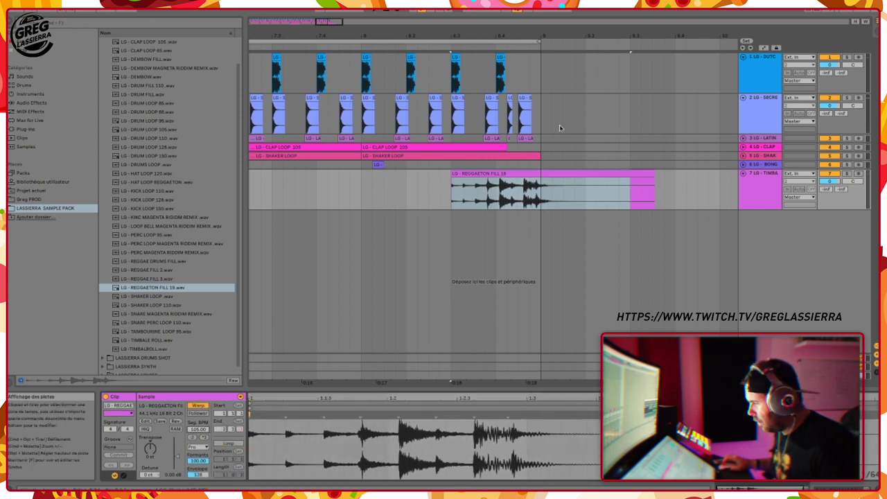
Add warp markers on the reggaeton fill's early hits and pull its loud hit back onto 8.4.
{"action": "left_click_drag", "start_coordinate": [477, 36], "coordinate": [492, 114]}
{"action": "left_click_drag", "start_coordinate": [286, 417], "coordinate": [317, 415]}
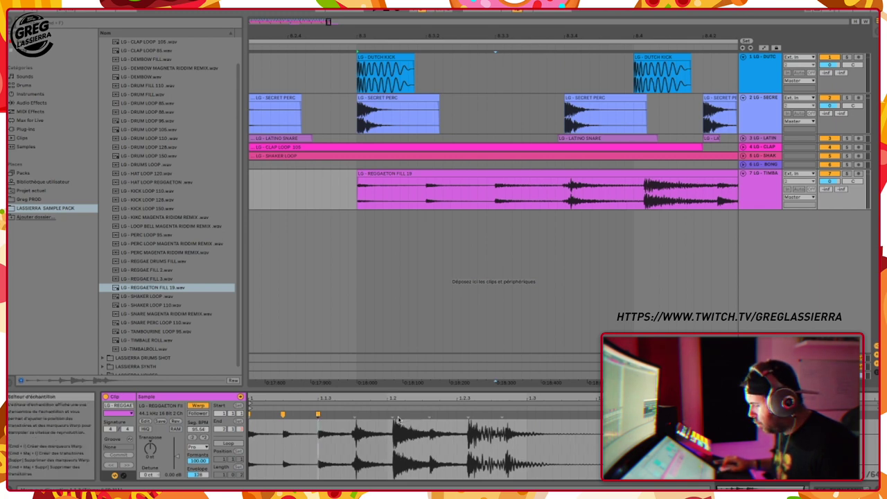
{"action": "left_click_drag", "start_coordinate": [393, 416], "coordinate": [387, 416]}
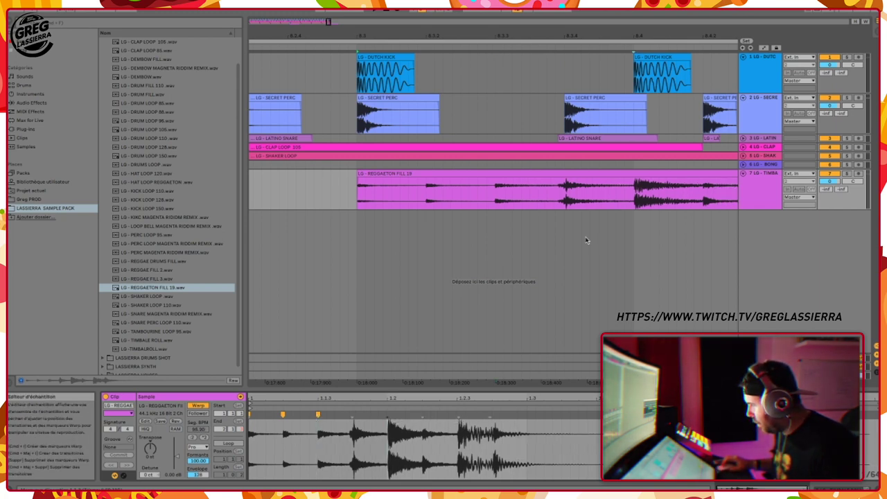
Play the groove around the fill and delete the secret perc and Latino snare clips from 8.4.2 to the end of bar 8.
{"action": "left_click_drag", "start_coordinate": [652, 36], "coordinate": [509, 24]}
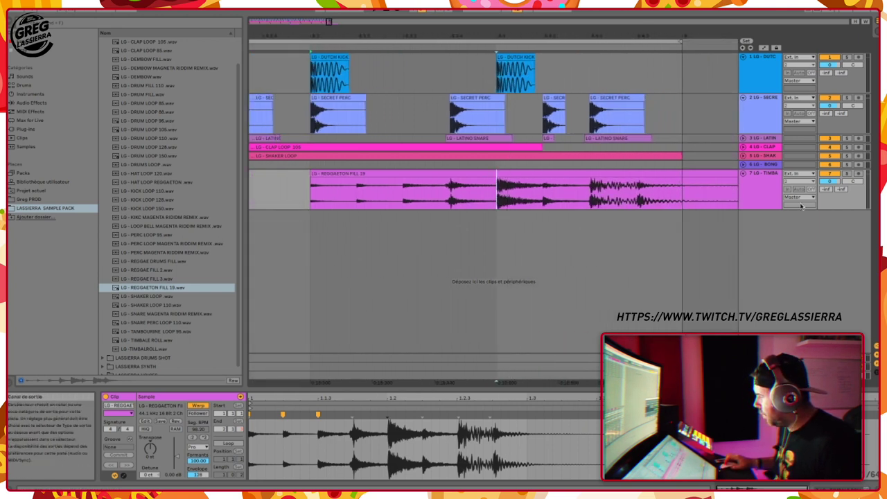
{"action": "left_click", "coordinate": [762, 193]}
{"action": "key", "text": "space"}
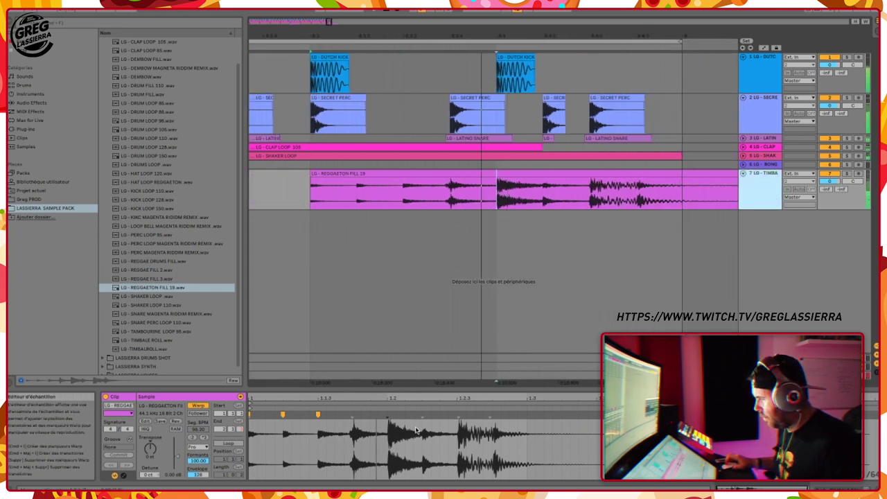
{"action": "left_click_drag", "start_coordinate": [656, 132], "coordinate": [575, 123]}
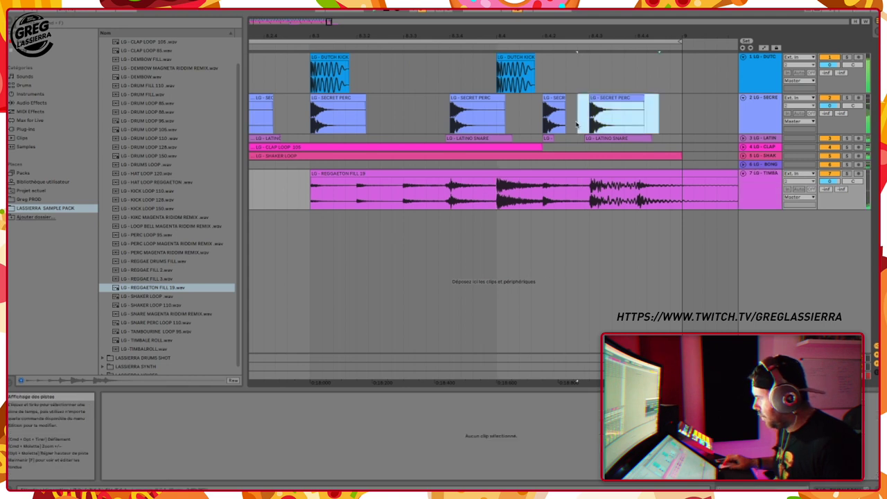
{"action": "left_click", "coordinate": [537, 139], "text": "shift"}
{"action": "key", "text": "Delete"}
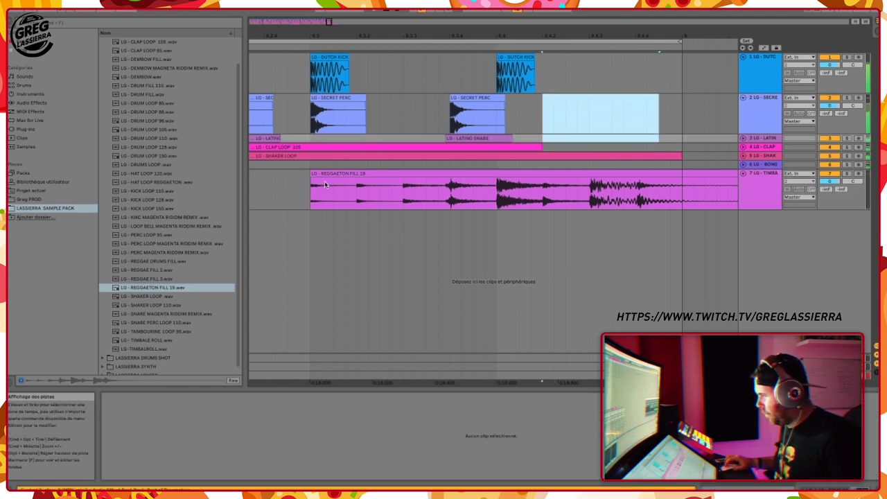
Search the plug-ins for ShaperBox and load it on the timbale track.
{"action": "left_click", "coordinate": [324, 184]}
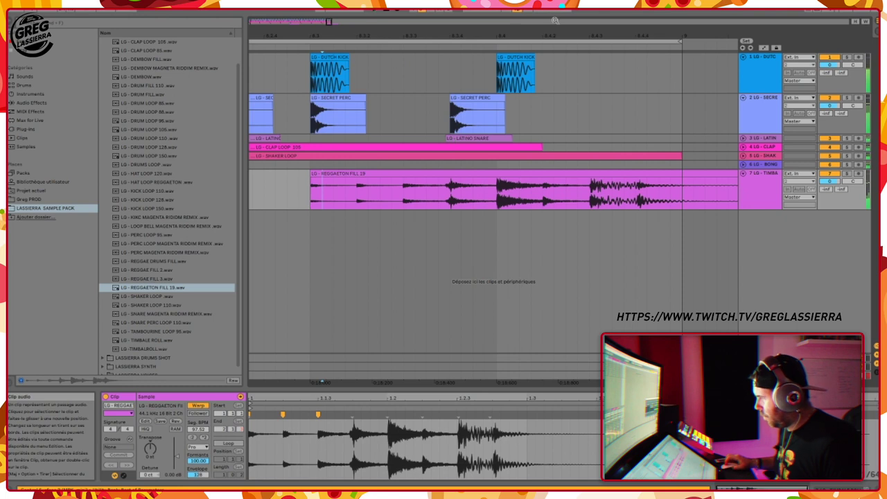
{"action": "left_click_drag", "start_coordinate": [555, 33], "coordinate": [488, 14]}
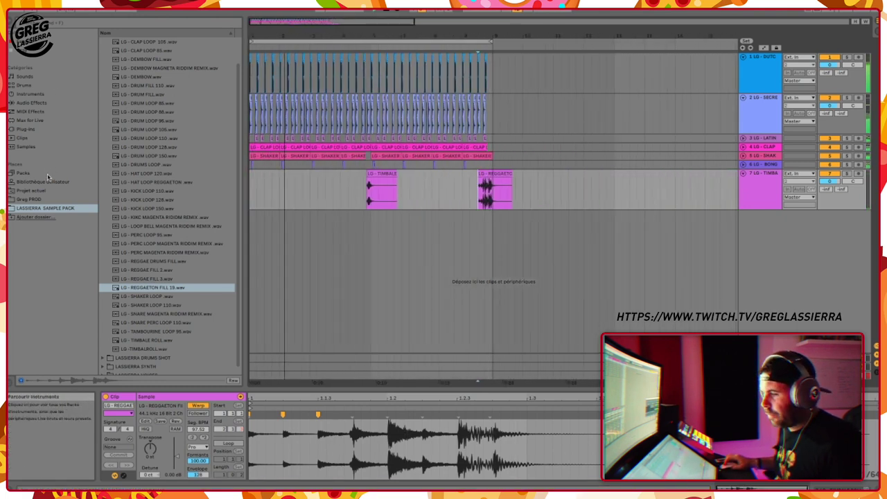
{"action": "left_click", "coordinate": [26, 129]}
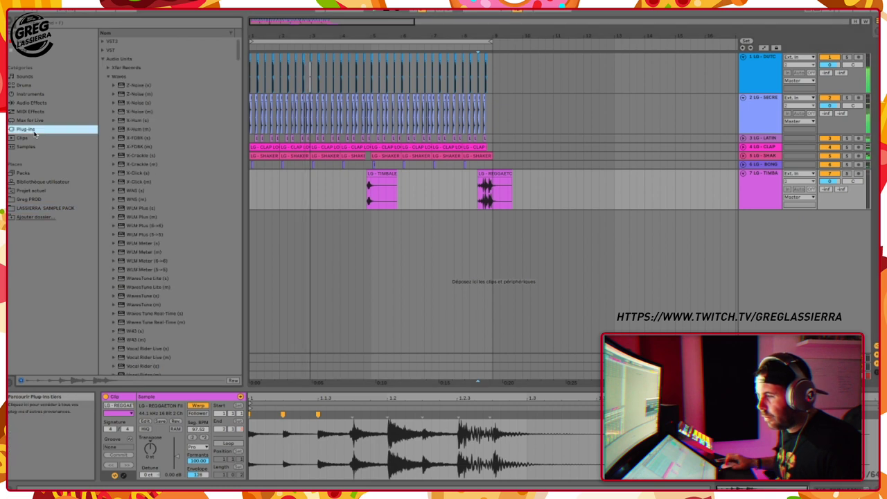
{"action": "type", "text": "vol"}
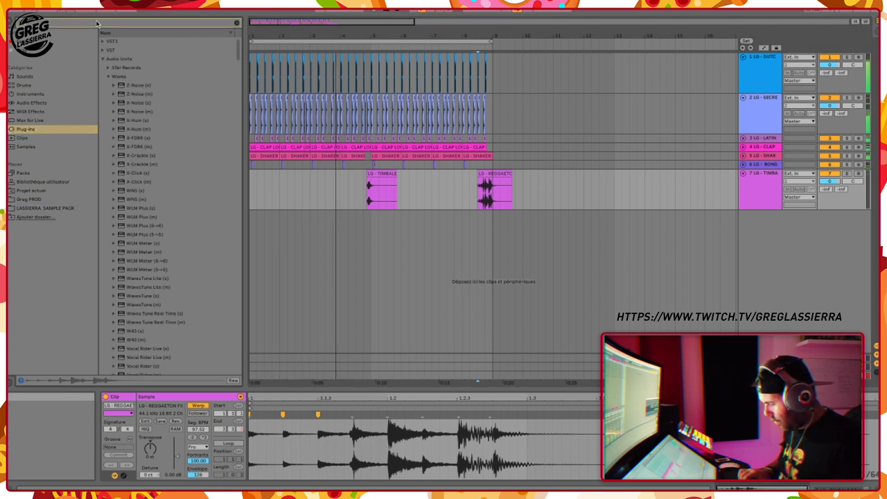
{"action": "left_click", "coordinate": [138, 103]}
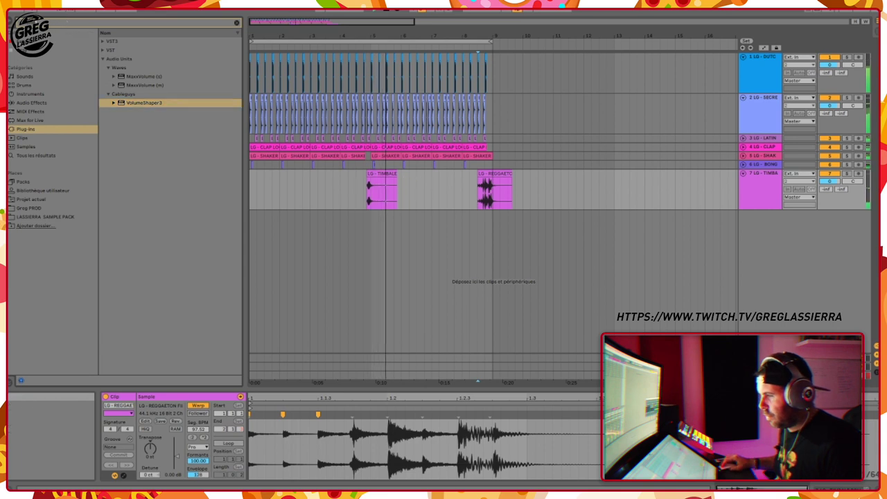
{"action": "left_click", "coordinate": [68, 22]}
{"action": "type", "text": "shap"}
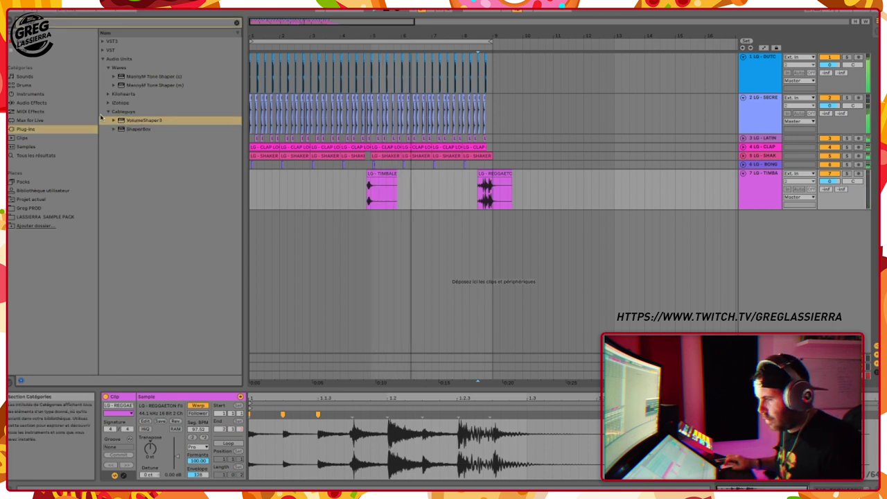
{"action": "left_click", "coordinate": [132, 129]}
{"action": "left_click_drag", "start_coordinate": [481, 187], "coordinate": [482, 187]}
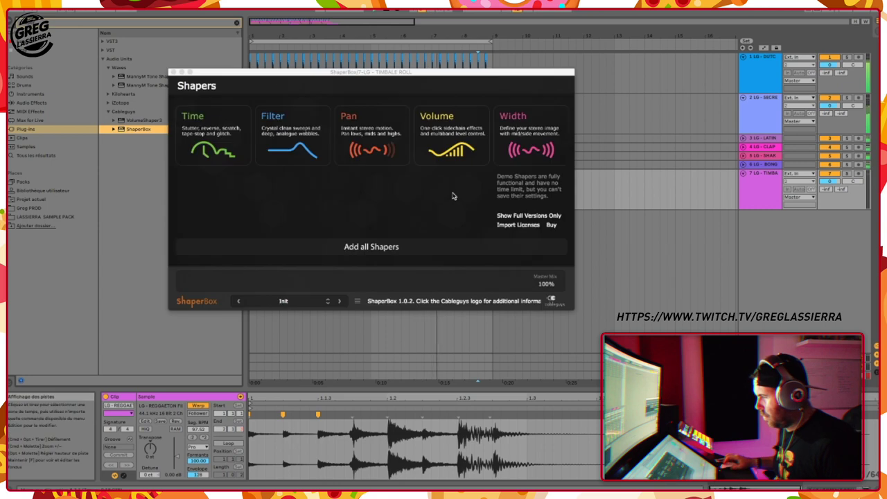
Add the Volume shaper in ShaperBox, apply a ducking curve and set its loop length to 1/4 while playing the reggaeton fill.
{"action": "left_click", "coordinate": [451, 193]}
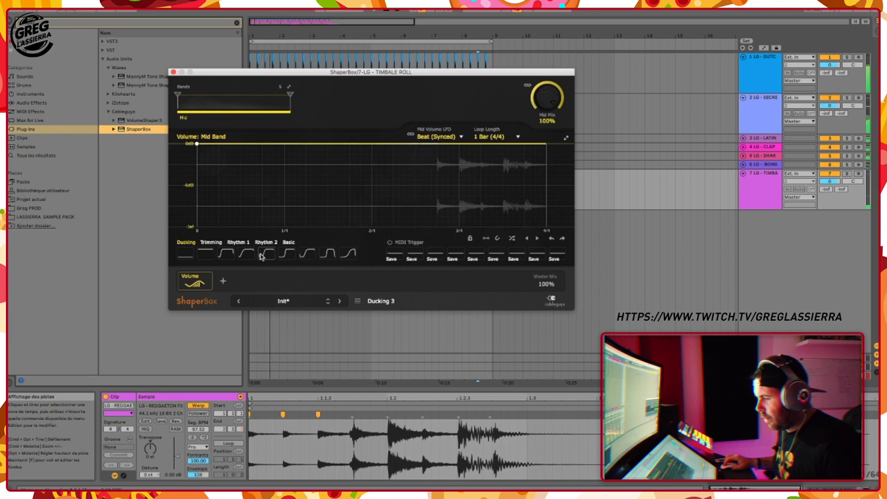
{"action": "left_click", "coordinate": [248, 255]}
{"action": "left_click", "coordinate": [493, 138]}
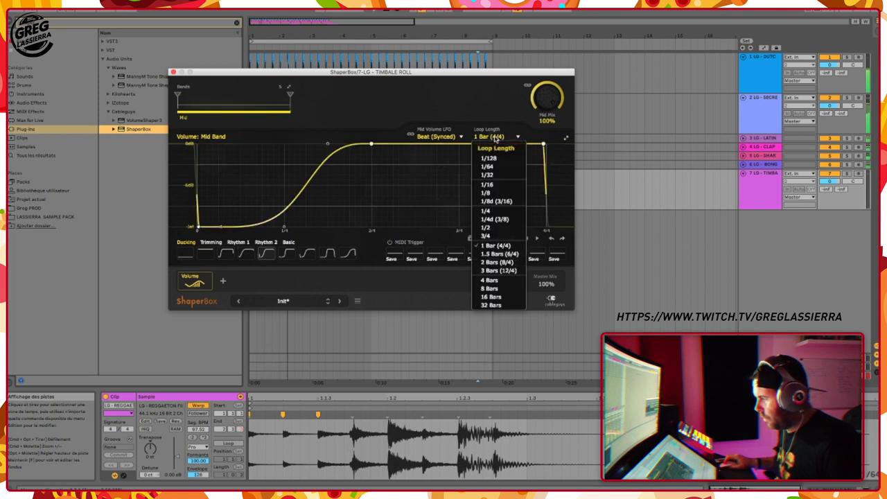
{"action": "left_click", "coordinate": [494, 245]}
{"action": "left_click_drag", "start_coordinate": [476, 78], "coordinate": [431, 222]}
{"action": "left_click", "coordinate": [478, 199]}
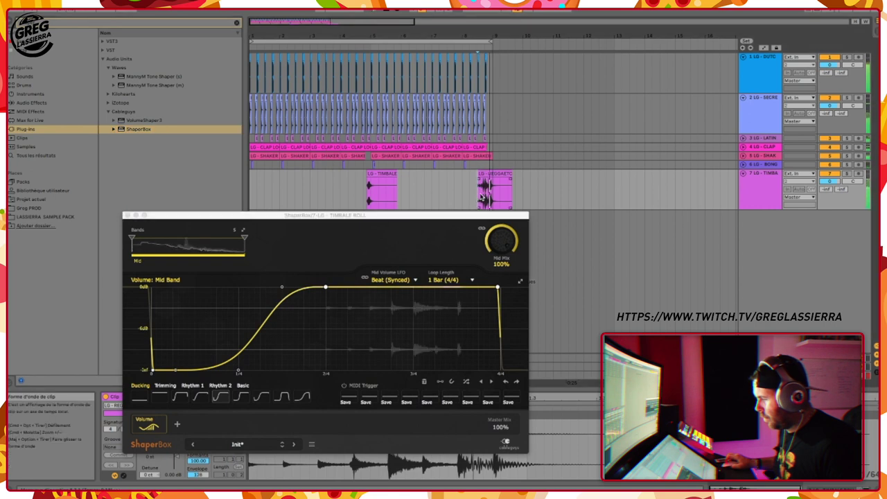
{"action": "left_click", "coordinate": [432, 281]}
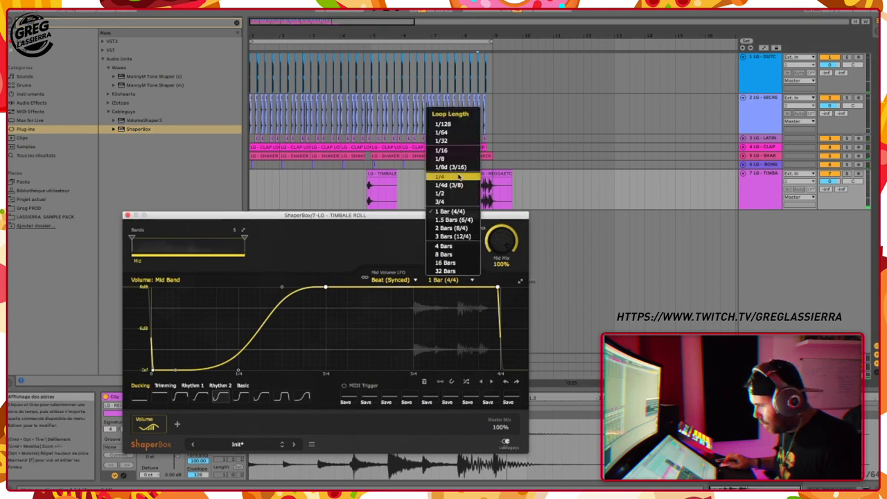
{"action": "left_click", "coordinate": [437, 177]}
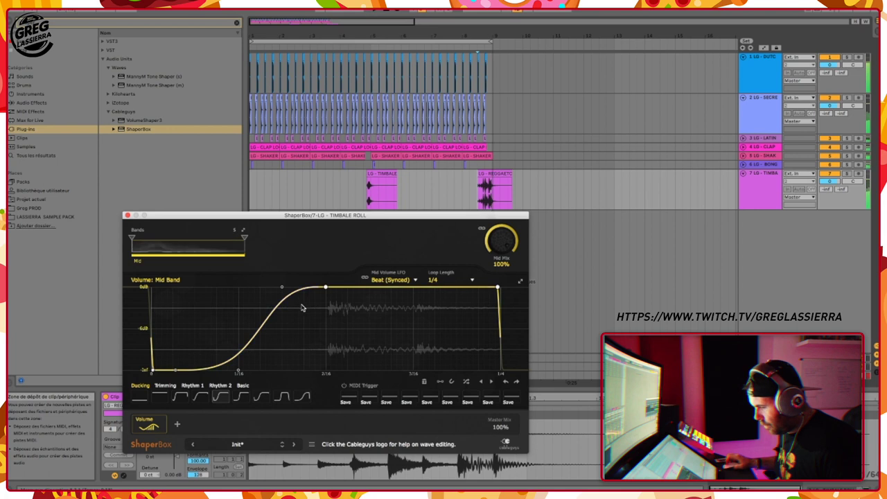
Reshape the volume curve with a short dip at the start and a second narrow dip to silence near 2/16.
{"action": "left_click_drag", "start_coordinate": [238, 369], "coordinate": [175, 290]}
{"action": "left_click_drag", "start_coordinate": [152, 369], "coordinate": [158, 369]}
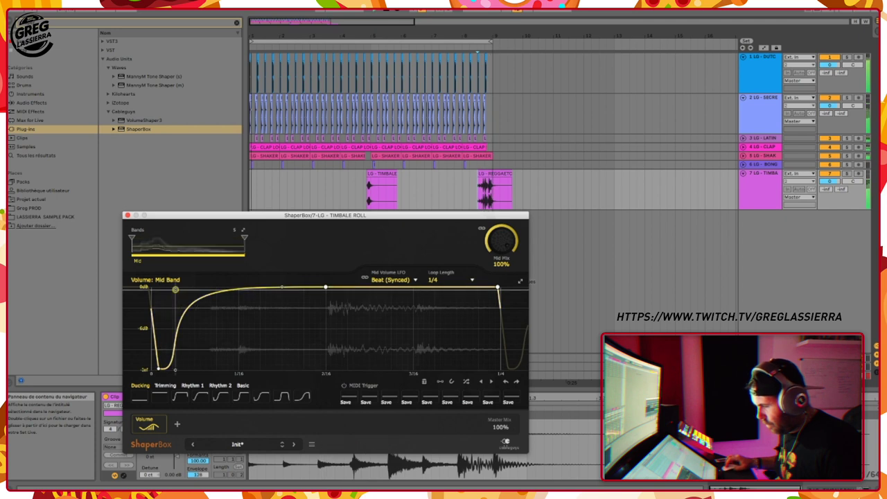
{"action": "left_click_drag", "start_coordinate": [175, 289], "coordinate": [190, 289]}
{"action": "left_click", "coordinate": [313, 286]}
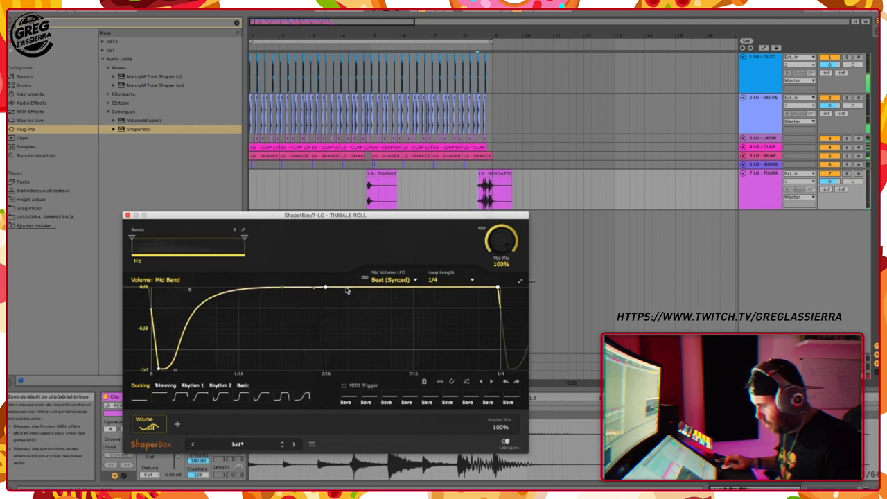
{"action": "left_click_drag", "start_coordinate": [325, 287], "coordinate": [323, 366]}
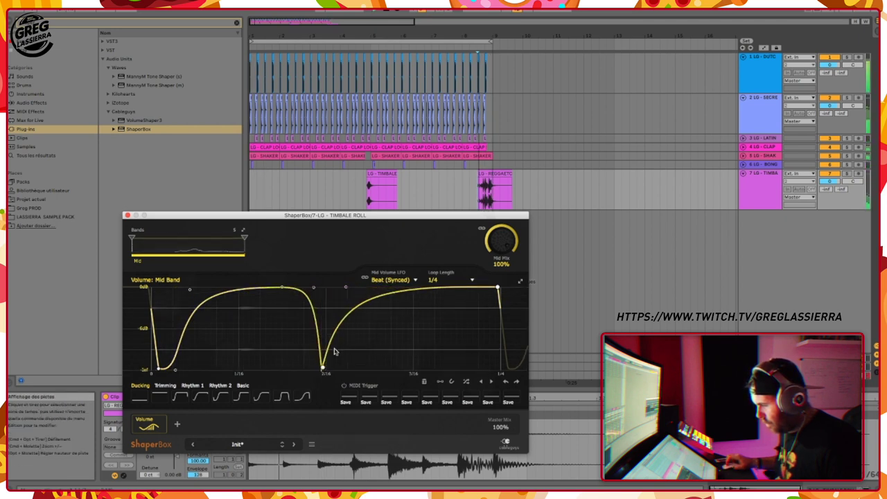
{"action": "left_click_drag", "start_coordinate": [344, 323], "coordinate": [337, 298]}
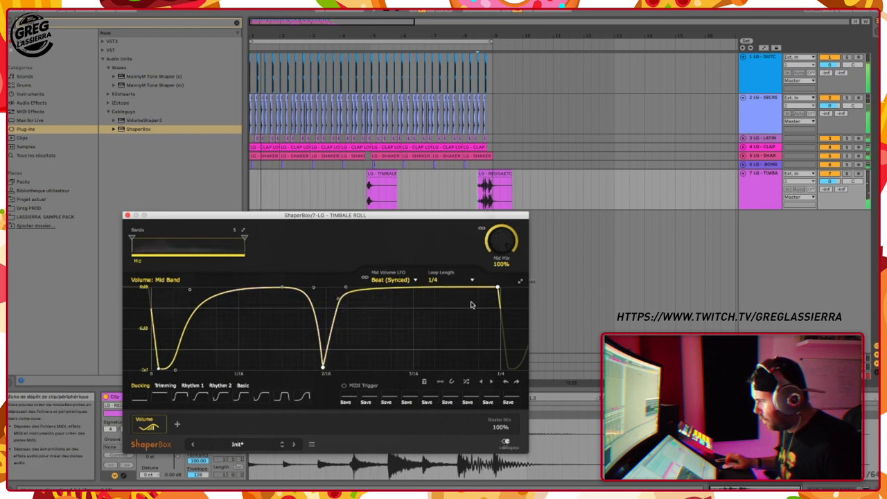
Lower the Volume shaper's Mid Mix to 81%, close ShaperBox and fold the timbale track.
{"action": "left_click_drag", "start_coordinate": [501, 241], "coordinate": [501, 257]}
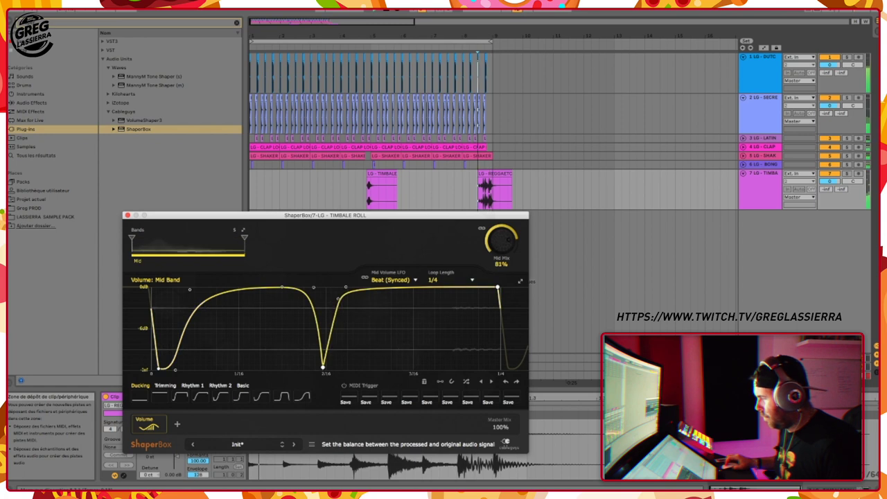
{"action": "left_click", "coordinate": [127, 218]}
{"action": "left_click", "coordinate": [744, 174]}
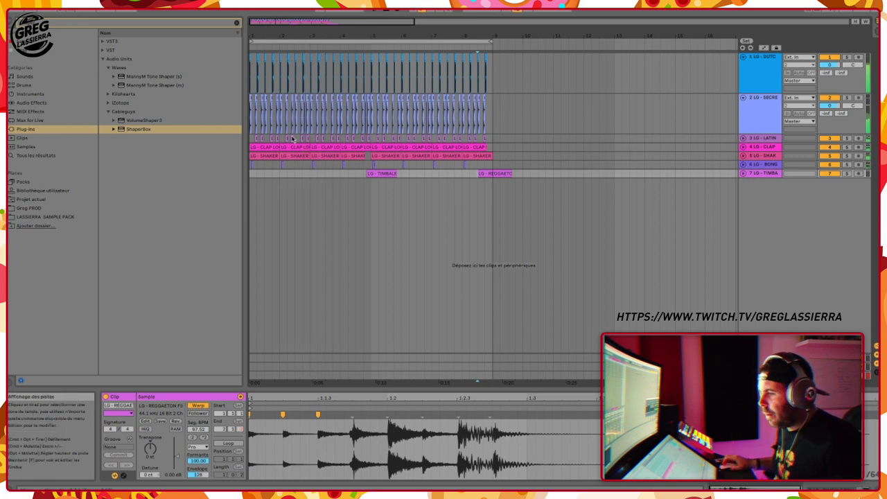
Group the secret perc and Latino snare tracks together.
{"action": "left_click", "coordinate": [760, 138]}
{"action": "left_click", "coordinate": [758, 119]}
{"action": "right_click", "coordinate": [758, 119]}
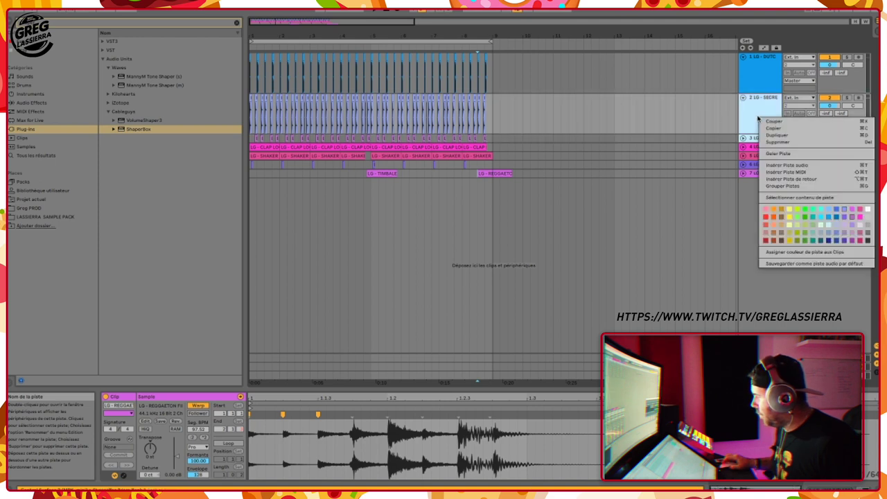
{"action": "left_click", "coordinate": [797, 187]}
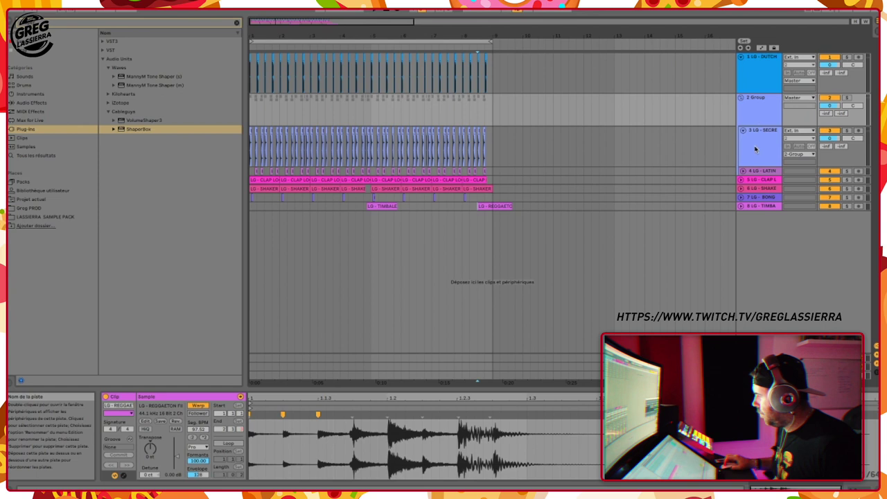
Insert an audio track below the secret perc track and open the PERCUSSIONS folder in LASSIERRA DRUMS SHOT.
{"action": "right_click", "coordinate": [757, 147]}
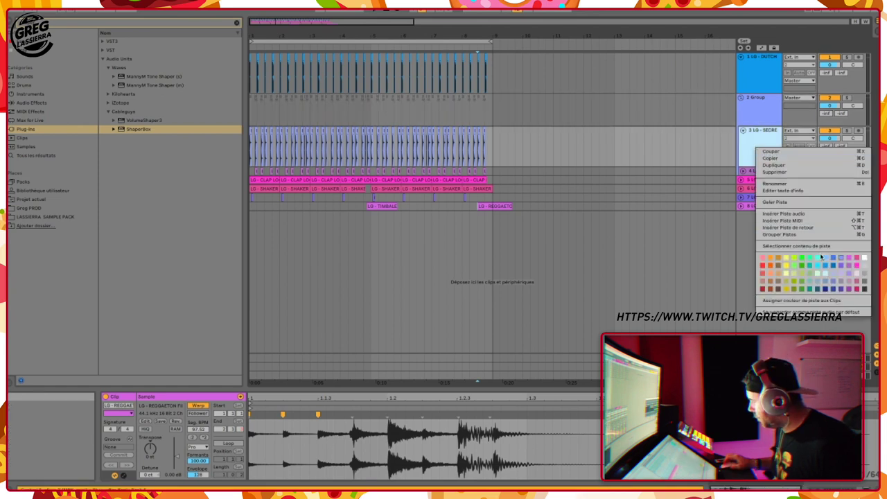
{"action": "left_click", "coordinate": [781, 214]}
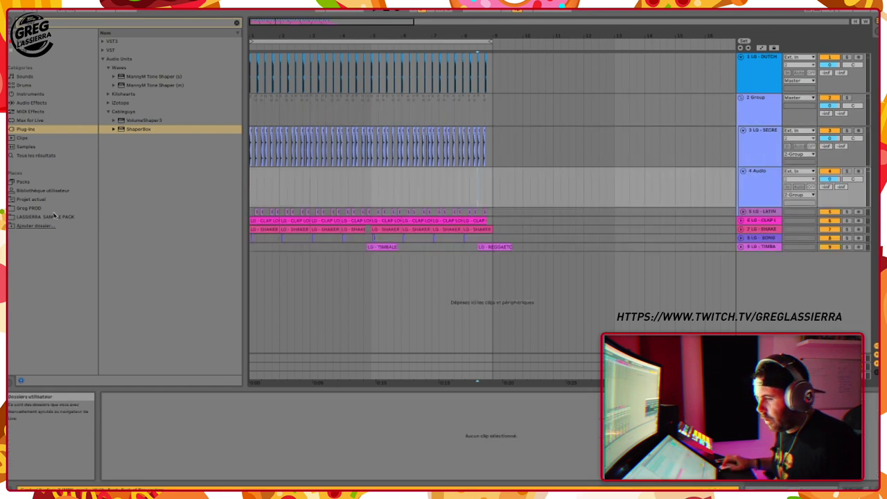
{"action": "left_click", "coordinate": [52, 218]}
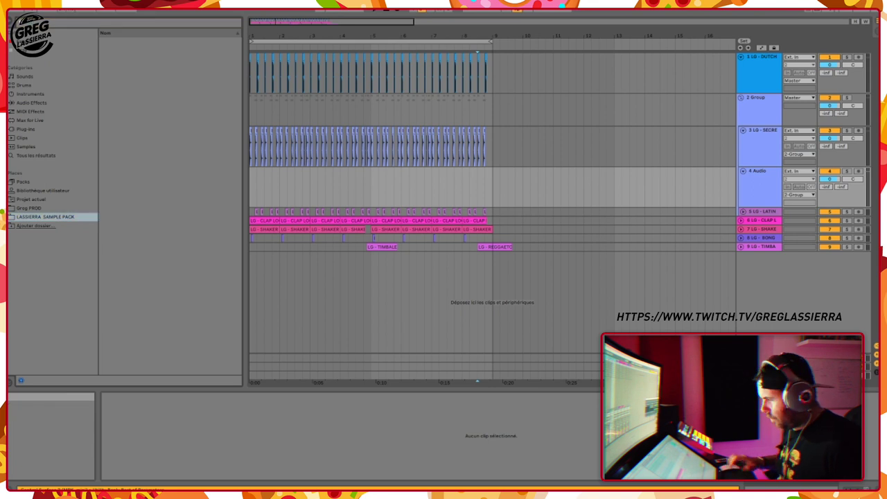
{"action": "scroll", "coordinate": [184, 287], "scroll_direction": "up", "scroll_amount": 1}
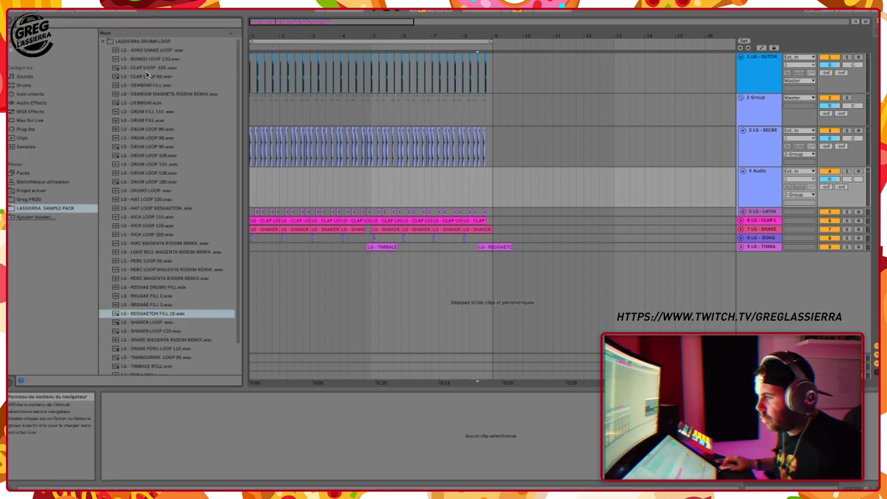
{"action": "left_click", "coordinate": [103, 42]}
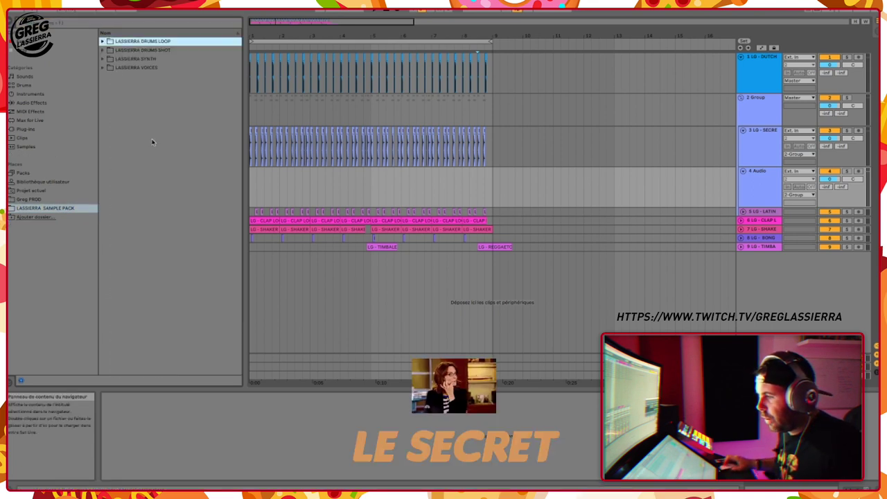
{"action": "left_click", "coordinate": [103, 50]}
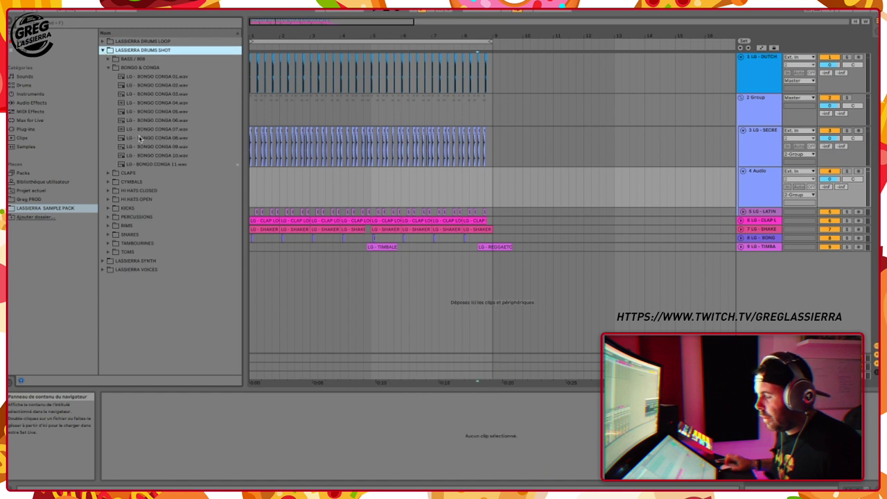
{"action": "left_click", "coordinate": [137, 216]}
Audition the one-shot percussion samples in order from LG - PERC 01 to LG - PERC 27.
{"action": "key", "text": "Right"}
{"action": "key", "text": "Down"}
{"action": "key", "text": "Down"}
{"action": "key", "text": "Down"}
{"action": "key", "text": "Down"}
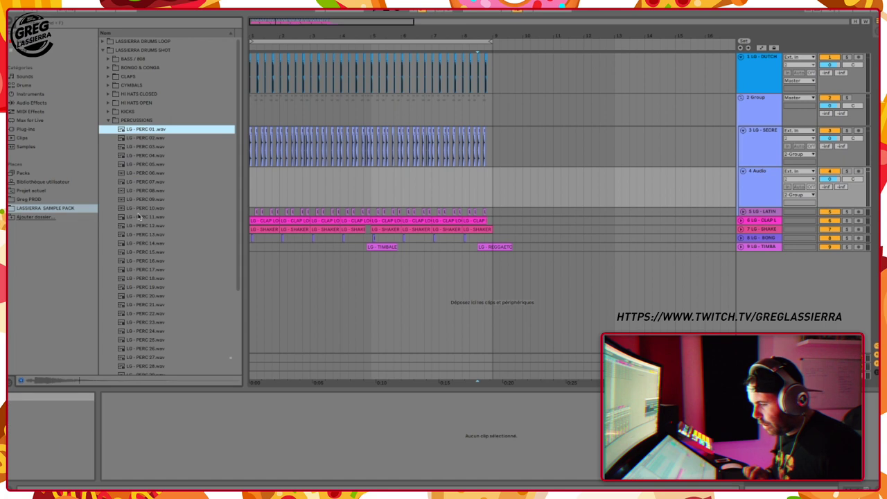
{"action": "key", "text": "Down"}
{"action": "key", "text": "Down"}
{"action": "key", "text": "Down"}
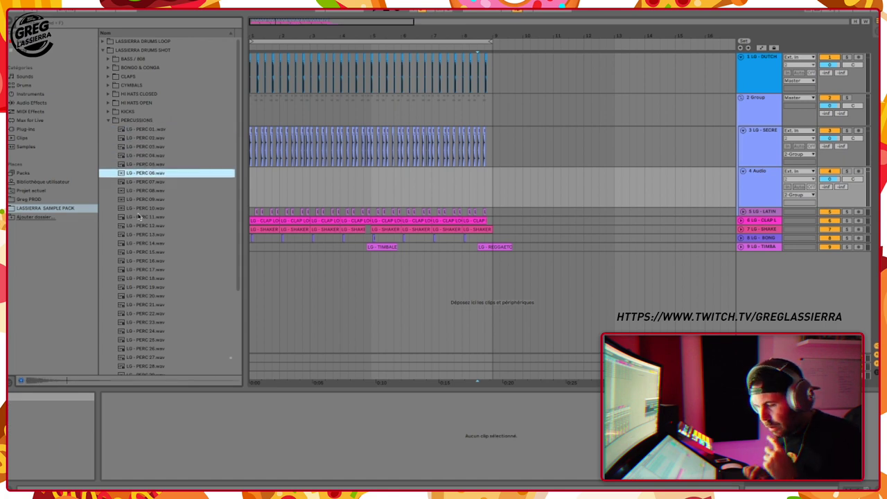
{"action": "key", "text": "Down"}
{"action": "key", "text": "Down"}
{"action": "key", "text": "Down"}
{"action": "key", "text": "Down"}
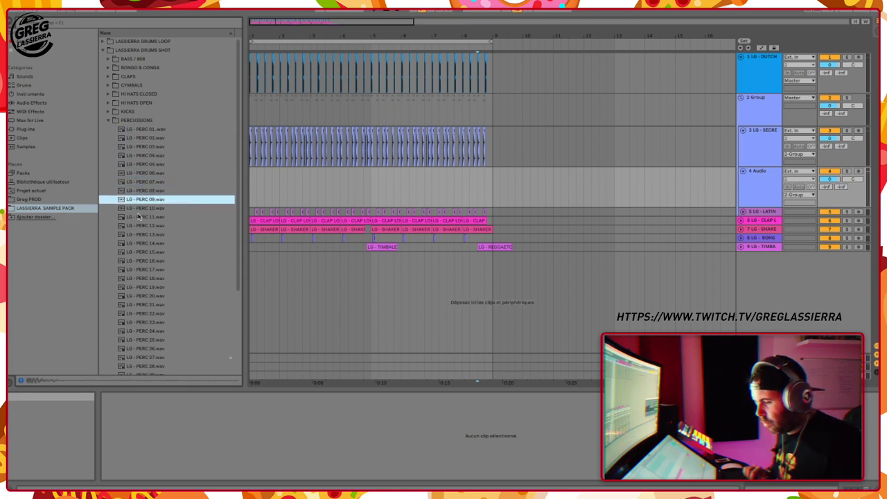
{"action": "key", "text": "Down"}
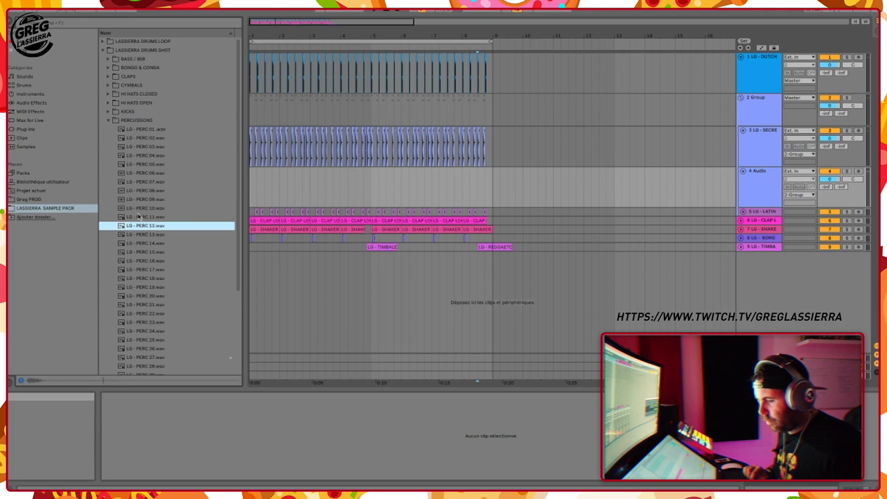
{"action": "key", "text": "Down"}
{"action": "key", "text": "Down"}
{"action": "key", "text": "Down"}
{"action": "key", "text": "Down"}
{"action": "key", "text": "Down"}
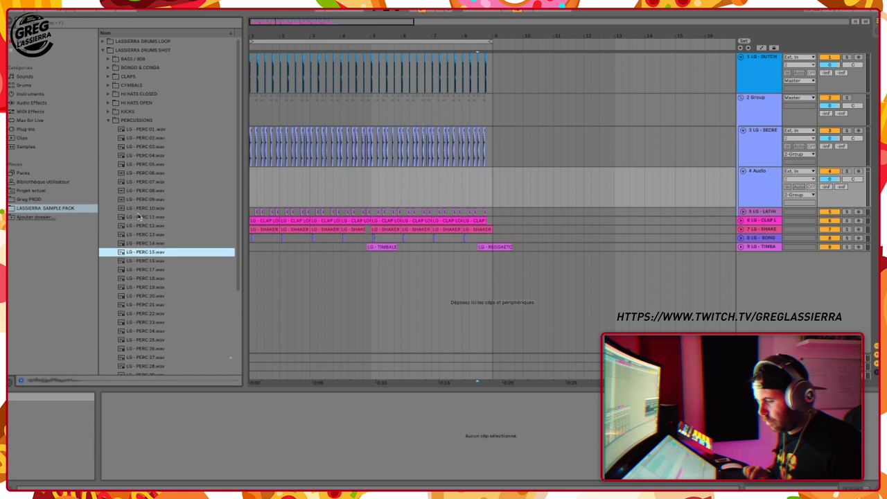
{"action": "key", "text": "Down"}
{"action": "key", "text": "Down"}
{"action": "key", "text": "Down"}
{"action": "key", "text": "Down"}
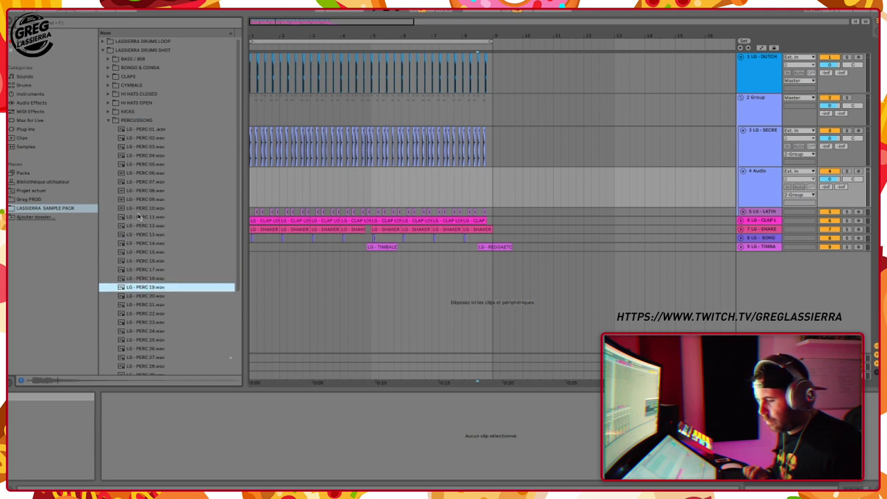
{"action": "key", "text": "Down"}
{"action": "key", "text": "Down"}
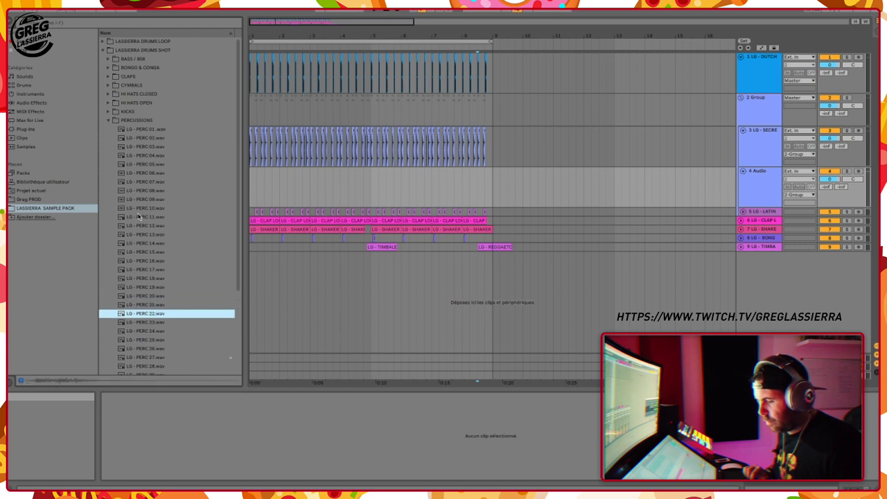
{"action": "key", "text": "Down"}
{"action": "key", "text": "Down"}
{"action": "key", "text": "Down"}
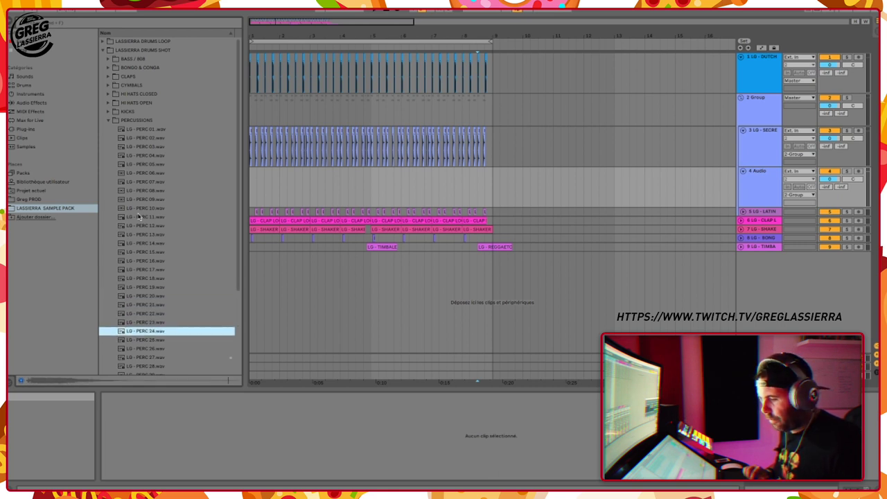
{"action": "key", "text": "Down"}
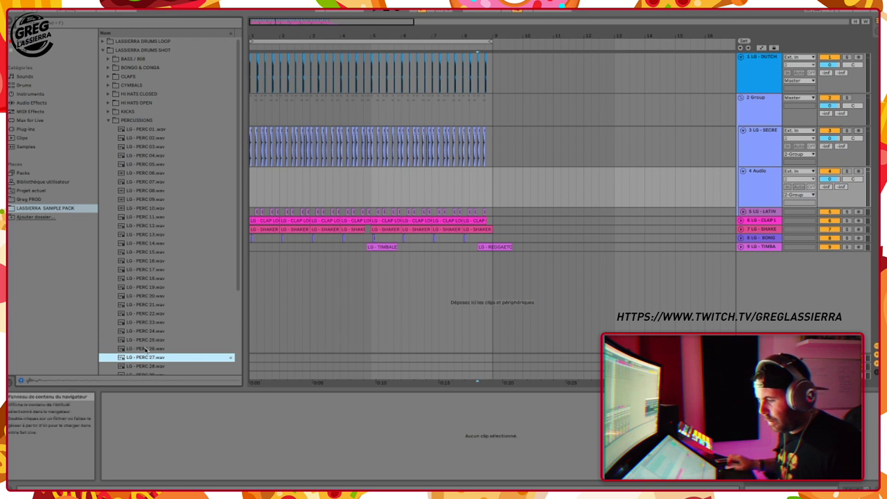
Place the LG - PERC 27 sample on the new audio track, aligned with the start of the second secret perc hit.
{"action": "left_click_drag", "start_coordinate": [268, 177], "coordinate": [263, 179]}
{"action": "left_click_drag", "start_coordinate": [265, 36], "coordinate": [238, 61]}
{"action": "left_click_drag", "start_coordinate": [430, 171], "coordinate": [328, 186]}
{"action": "key", "text": "z"}
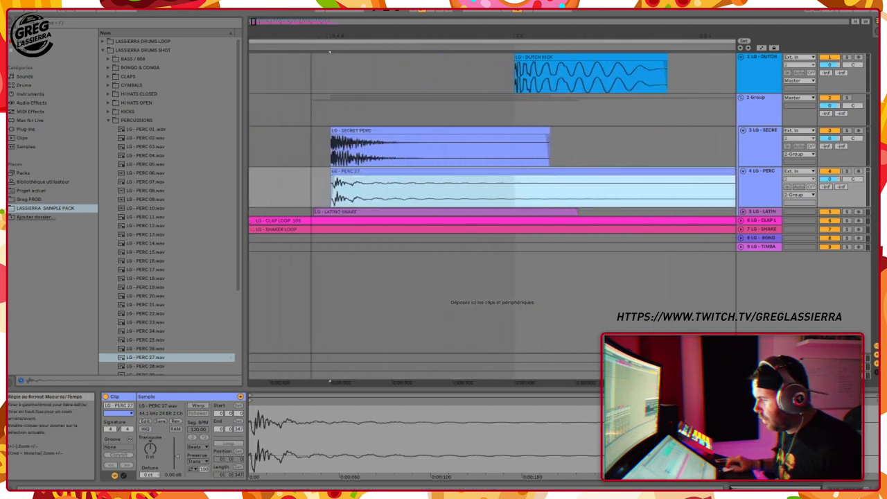
Trim the quiet lead-in of the LG - PERC 27 clip so its attack lines up with the secret perc hit.
{"action": "left_click", "coordinate": [339, 178]}
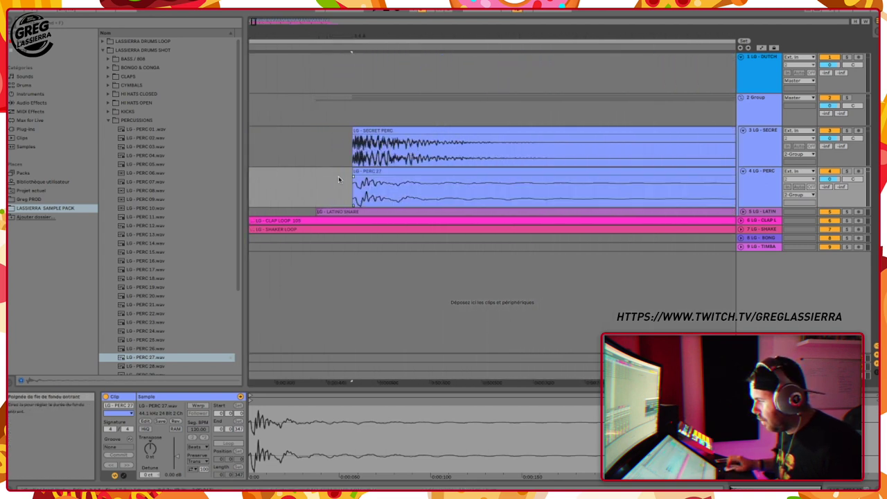
{"action": "left_click_drag", "start_coordinate": [364, 199], "coordinate": [352, 198]}
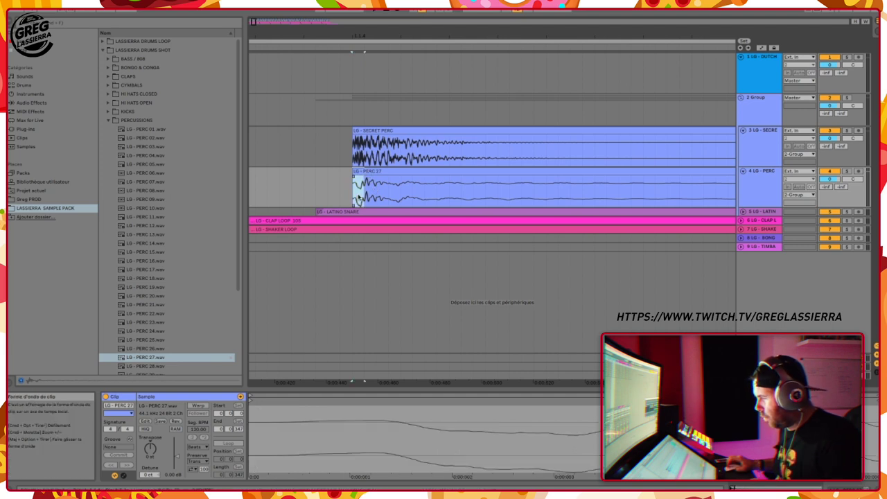
{"action": "left_click_drag", "start_coordinate": [358, 36], "coordinate": [358, 60]}
{"action": "left_click_drag", "start_coordinate": [357, 202], "coordinate": [347, 200]}
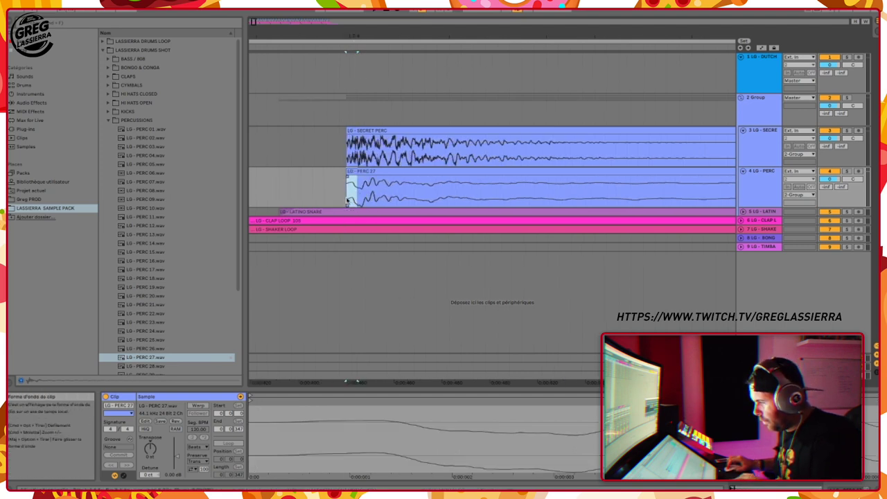
{"action": "left_click", "coordinate": [409, 183]}
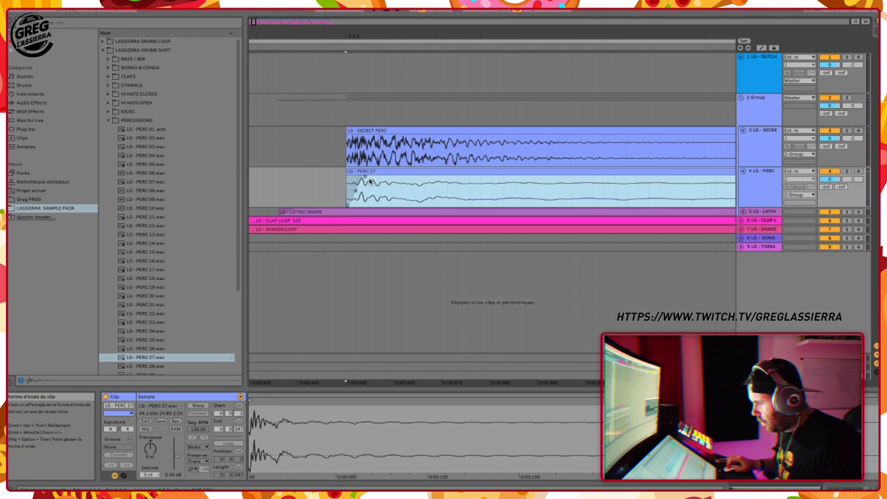
Shorten LG - PERC 27 to its attack with a fade-out, delete its tail, and fade in the secret perc hit above.
{"action": "left_click_drag", "start_coordinate": [435, 194], "coordinate": [524, 191]}
{"action": "key", "text": "super+e"}
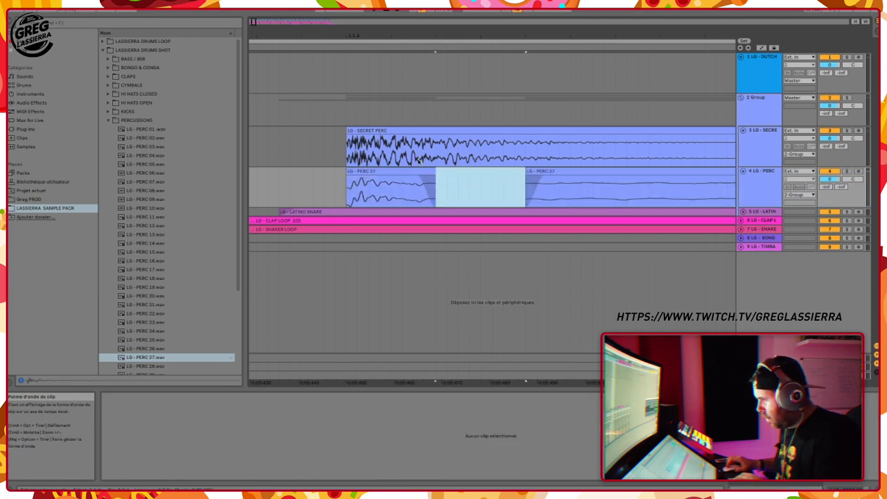
{"action": "key", "text": "Delete"}
{"action": "left_click", "coordinate": [348, 137]}
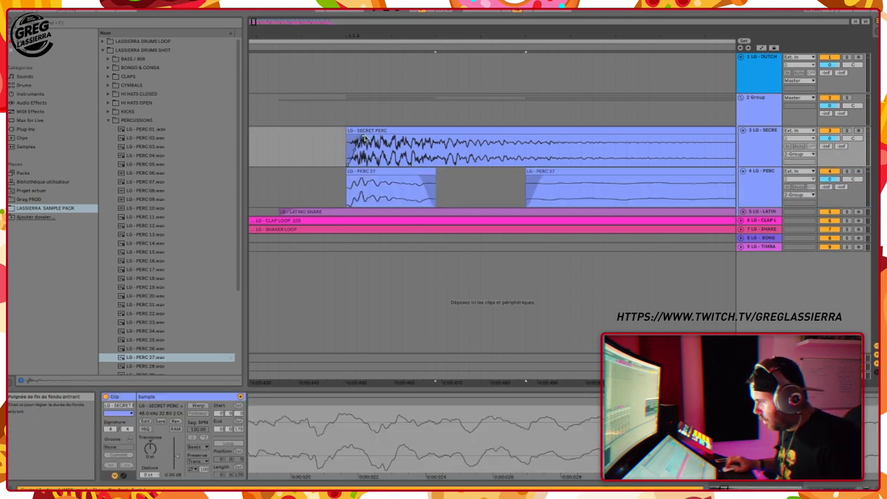
{"action": "left_click", "coordinate": [560, 173]}
{"action": "key", "text": "Delete"}
{"action": "left_click_drag", "start_coordinate": [513, 38], "coordinate": [474, 13]}
{"action": "left_click_drag", "start_coordinate": [455, 177], "coordinate": [451, 178]}
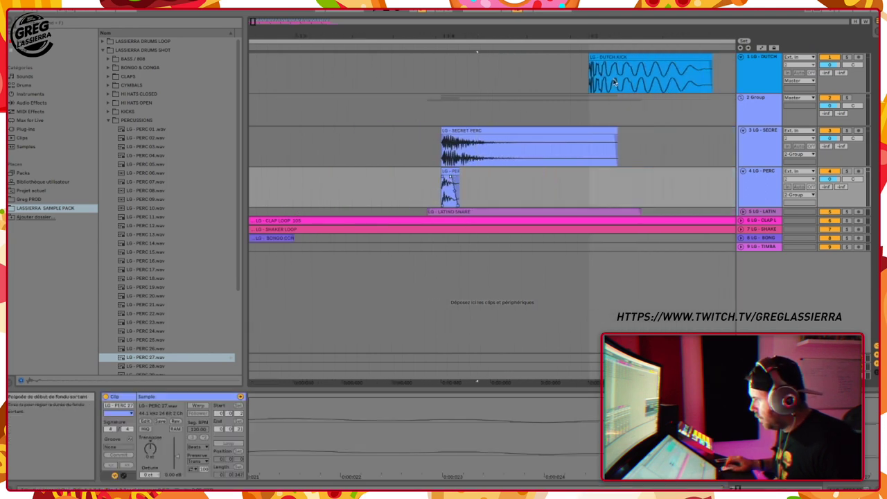
Duplicate the shortened LG - PERC 27 clip onto the next secret perc hit.
{"action": "left_click_drag", "start_coordinate": [587, 33], "coordinate": [580, 11]}
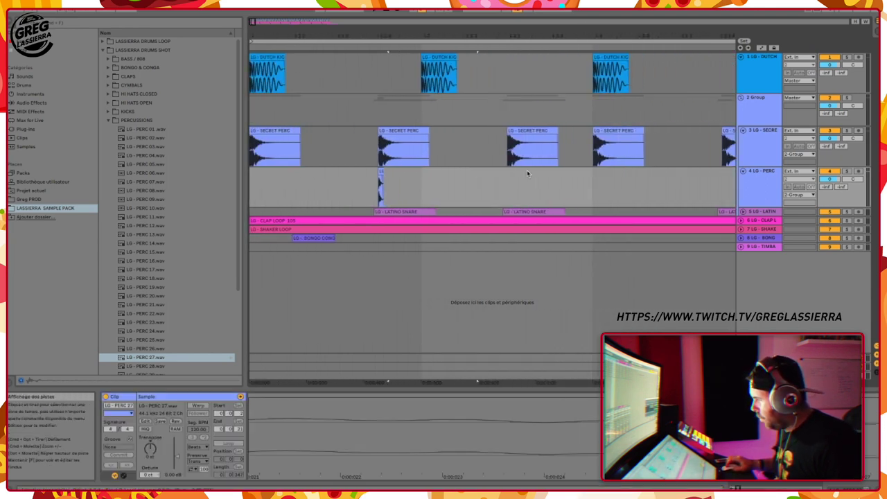
{"action": "left_click", "coordinate": [510, 137]}
{"action": "left_click", "coordinate": [390, 131]}
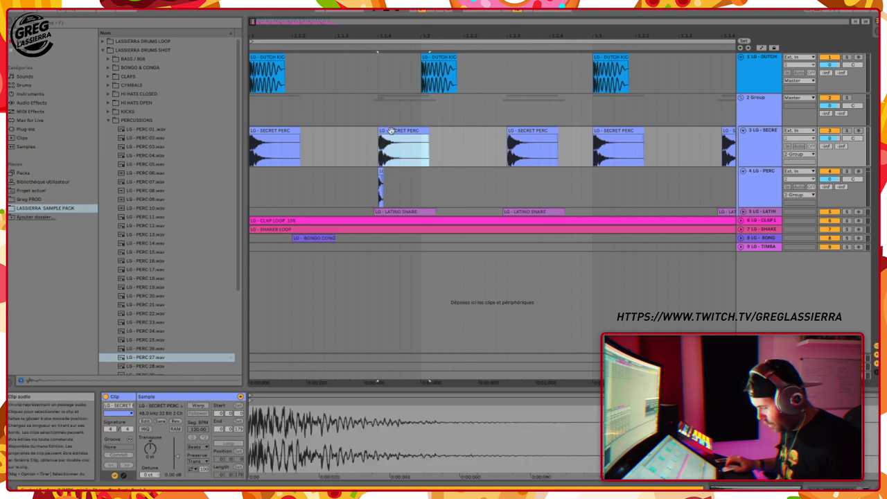
{"action": "left_click", "coordinate": [525, 131]}
{"action": "left_click_drag", "start_coordinate": [508, 192], "coordinate": [379, 191]}
{"action": "key", "text": "super+d"}
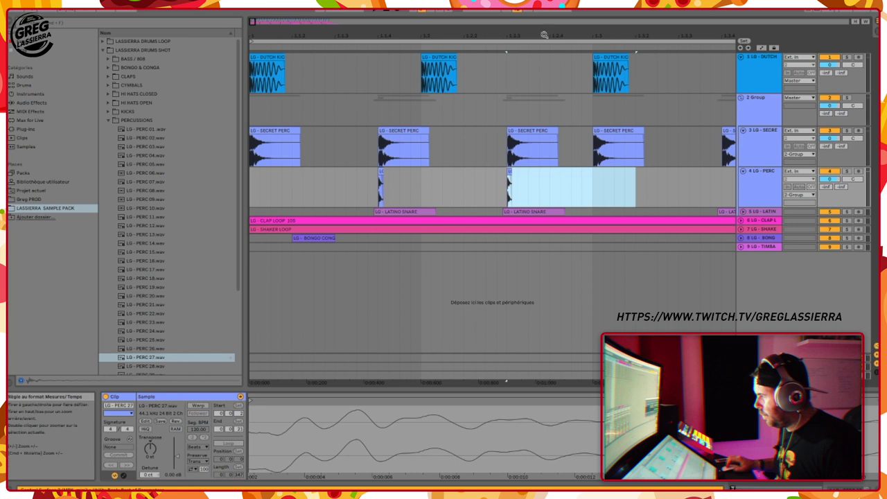
Duplicate the first two beats of the secret perc pattern across the opening two bars.
{"action": "left_click_drag", "start_coordinate": [545, 34], "coordinate": [544, 13]}
{"action": "left_click_drag", "start_coordinate": [385, 148], "coordinate": [243, 151]}
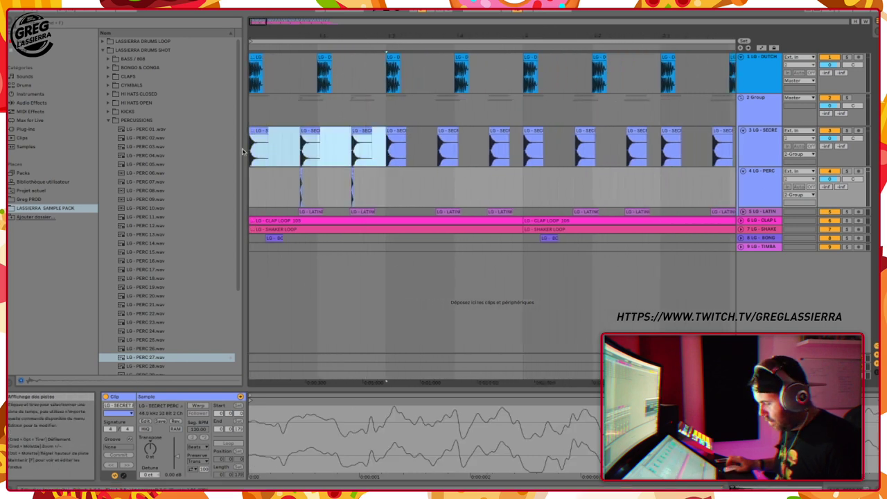
{"action": "key", "text": "super+d"}
{"action": "key", "text": "super+d"}
{"action": "left_click_drag", "start_coordinate": [497, 34], "coordinate": [497, 13]}
{"action": "key", "text": "ctrl+d"}
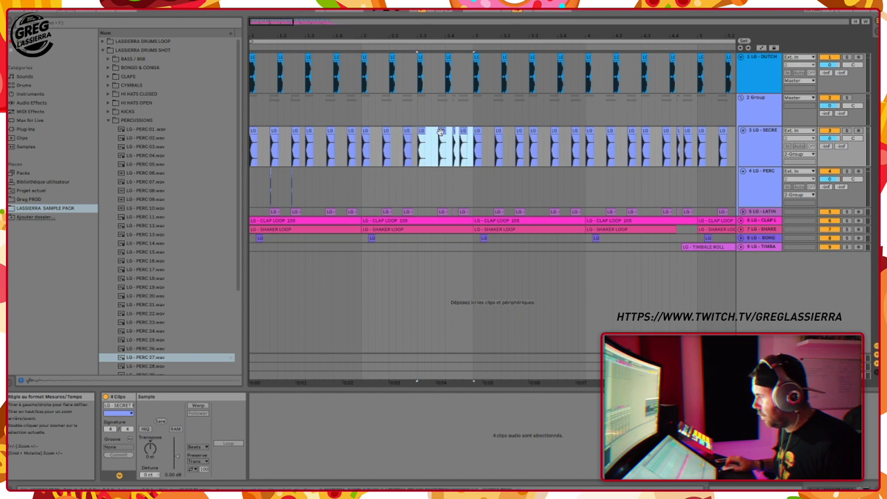
Duplicate the two-bar secret perc section three times to fill all eight bars.
{"action": "left_click_drag", "start_coordinate": [472, 161], "coordinate": [143, 151]}
{"action": "key", "text": "super+d"}
{"action": "key", "text": "super+d"}
{"action": "key", "text": "super+d"}
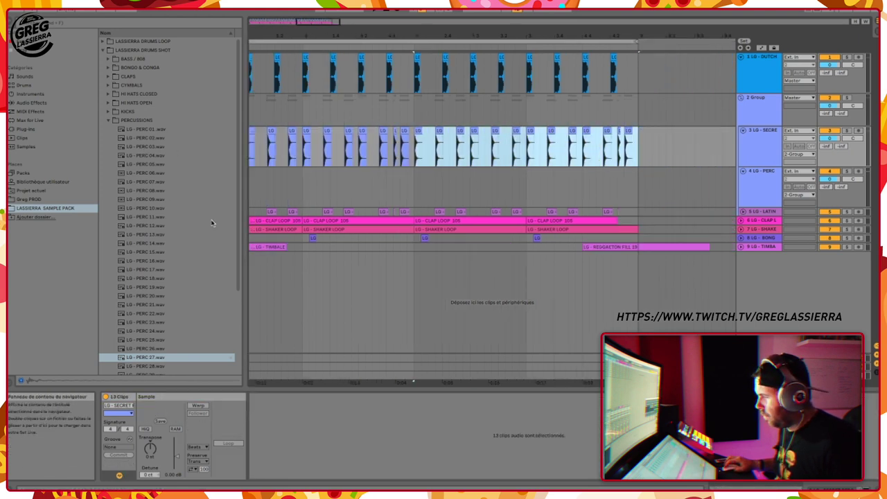
Duplicate the two LG - PERC 27 hits of the first half bar repeatedly along their track up to bar seven.
{"action": "left_click", "coordinate": [312, 196]}
{"action": "left_click_drag", "start_coordinate": [303, 192], "coordinate": [242, 194]}
{"action": "key", "text": "ctrl+d"}
{"action": "key", "text": "ctrl+d"}
{"action": "key", "text": "ctrl+d"}
{"action": "key", "text": "ctrl+d"}
{"action": "key", "text": "ctrl+d"}
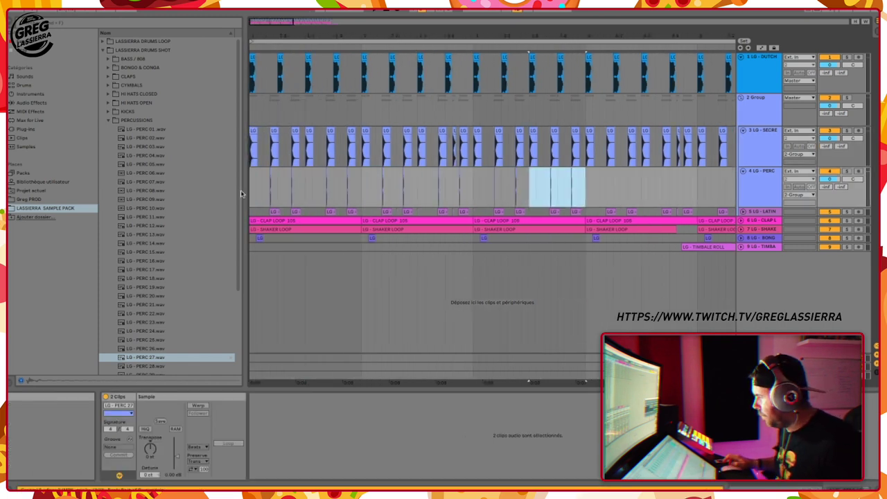
{"action": "key", "text": "ctrl+d"}
{"action": "key", "text": "ctrl+d"}
{"action": "key", "text": "ctrl+d"}
{"action": "key", "text": "ctrl+d"}
{"action": "key", "text": "ctrl+d"}
{"action": "key", "text": "ctrl+d"}
{"action": "key", "text": "ctrl+d"}
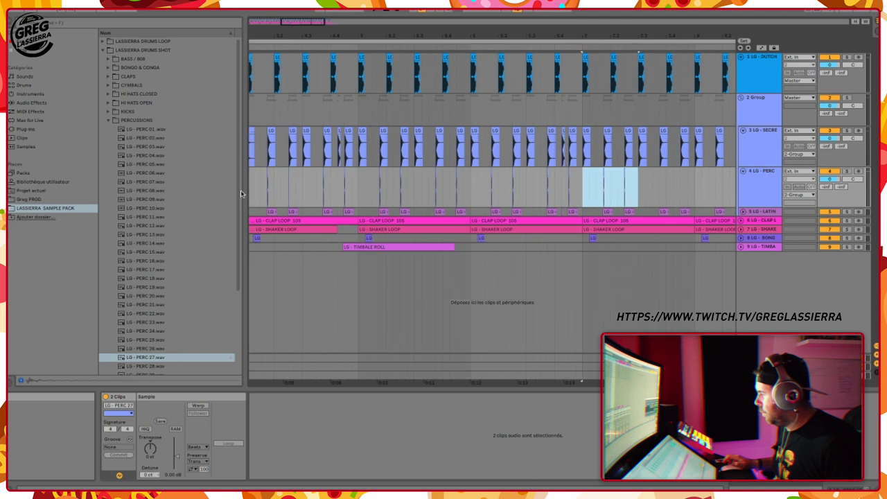
Extend the LG - PERC 27 hits through bar eight and delete the last hits on both perc tracks over the reggaeton fill.
{"action": "key", "text": "super+d"}
{"action": "key", "text": "super+d"}
{"action": "key", "text": "super+d"}
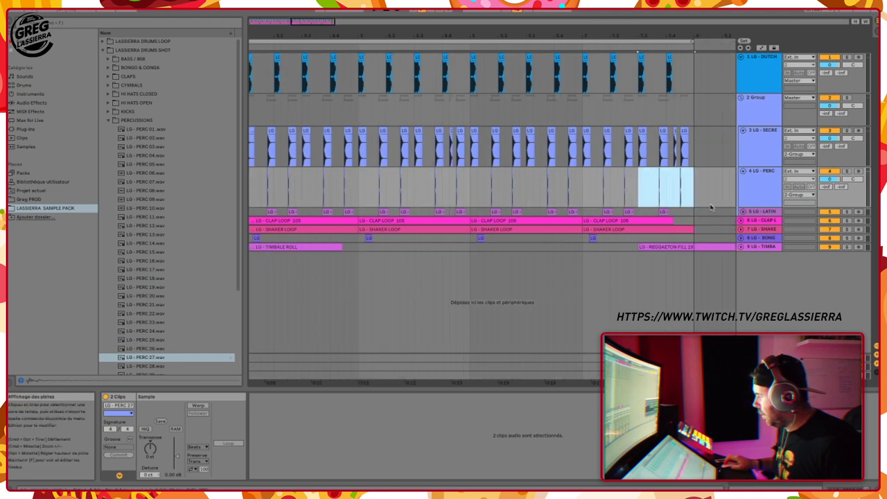
{"action": "left_click_drag", "start_coordinate": [715, 187], "coordinate": [671, 155]}
{"action": "key", "text": "Delete"}
Play the group soloed and compare its sound without and with the LG - PERC 27 track.
{"action": "left_click", "coordinate": [829, 171]}
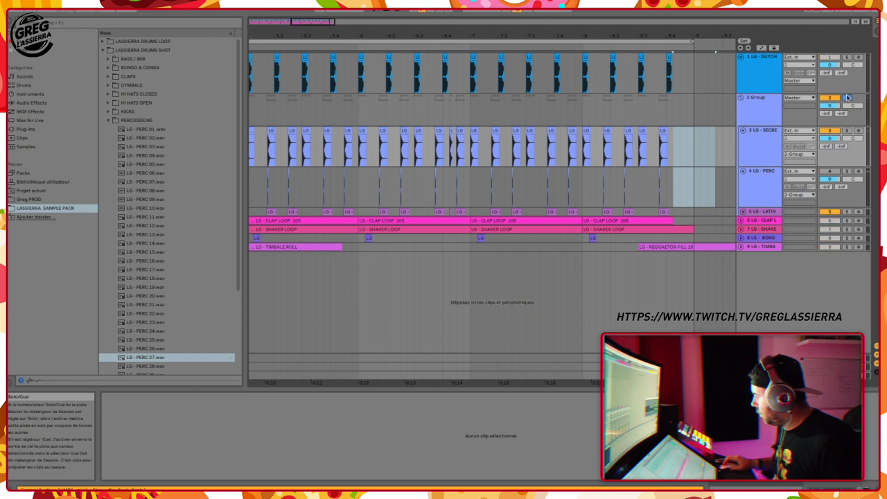
{"action": "left_click", "coordinate": [380, 123]}
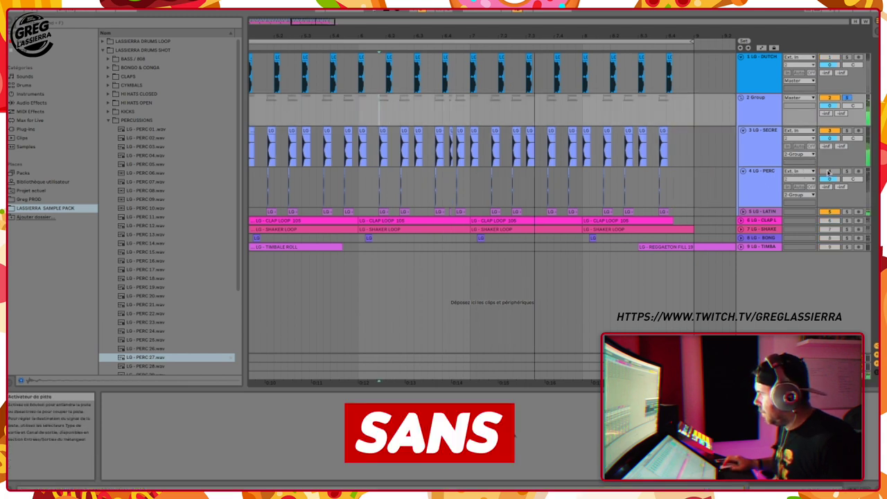
{"action": "left_click", "coordinate": [828, 172]}
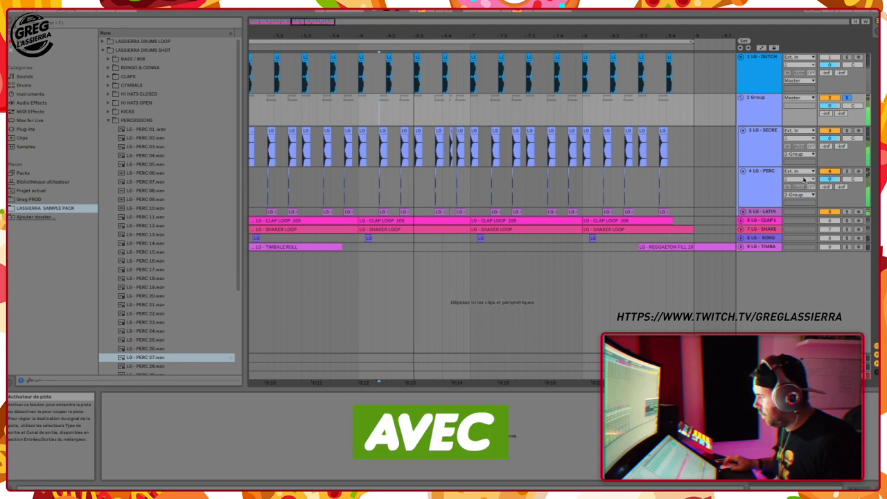
On the LG - PERC 27 track, lower the Utility gain to about -10 dB and narrow the stereo width to 56 %.
{"action": "left_click", "coordinate": [759, 184]}
{"action": "key", "text": "shift+Tab"}
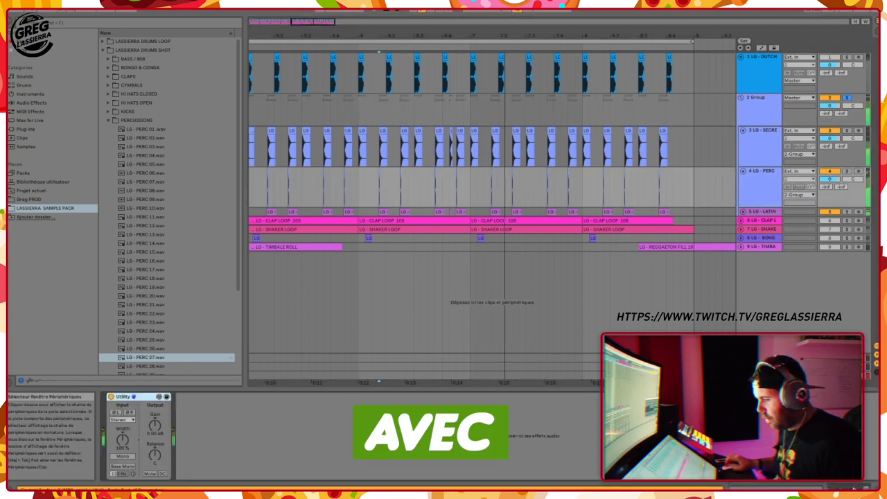
{"action": "left_click_drag", "start_coordinate": [154, 425], "coordinate": [154, 443]}
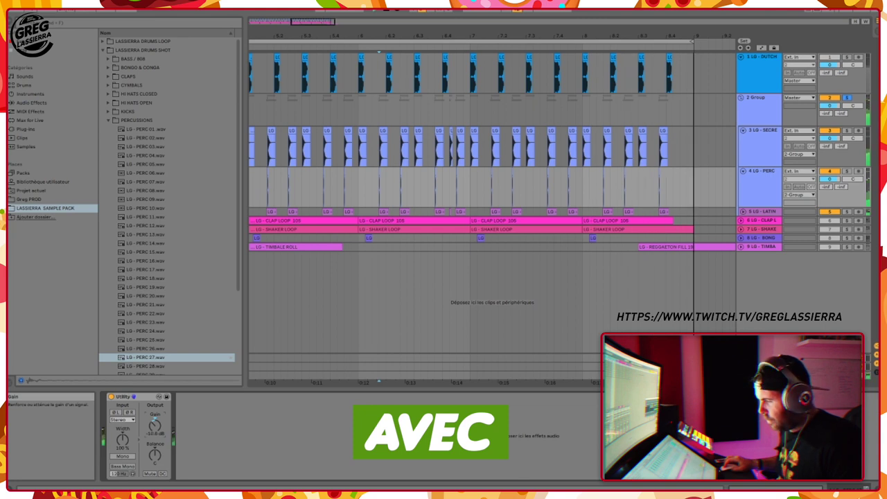
{"action": "left_click_drag", "start_coordinate": [128, 442], "coordinate": [128, 457]}
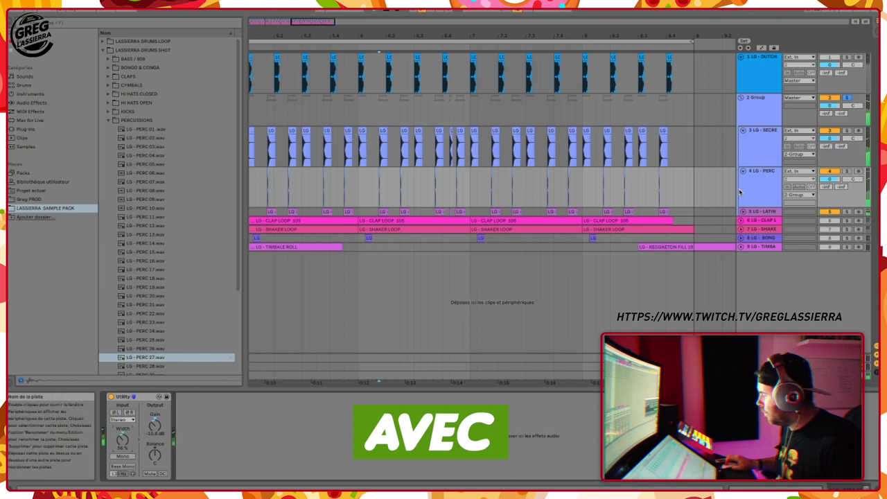
Unsolo the percussion group and listen to it within the full eight-bar groove.
{"action": "left_click_drag", "start_coordinate": [567, 36], "coordinate": [567, 14]}
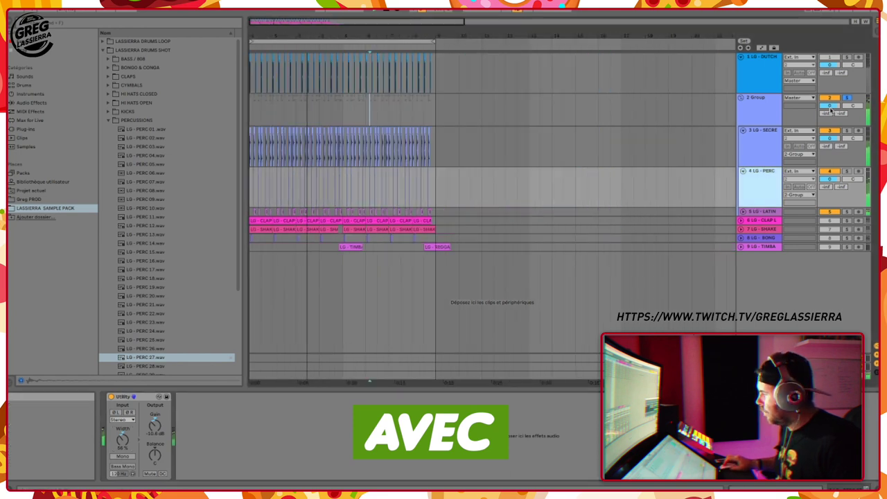
{"action": "left_click", "coordinate": [852, 98]}
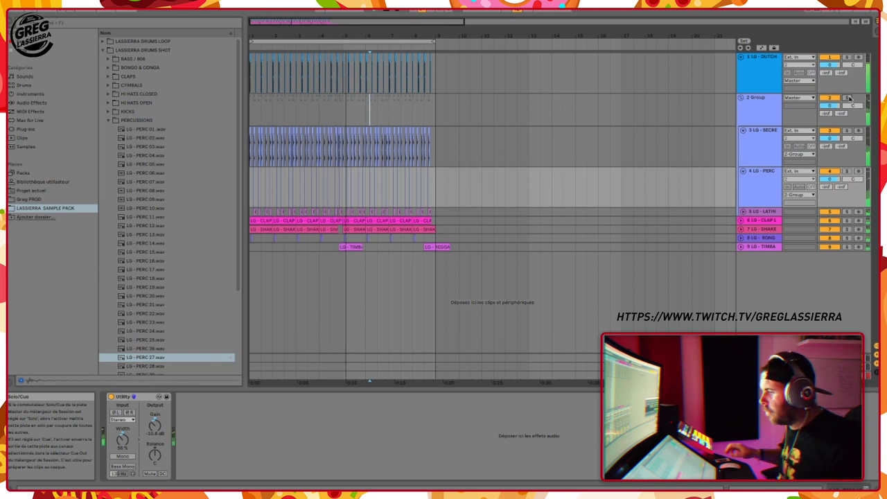
{"action": "key", "text": "XF86AudioLowerVolume"}
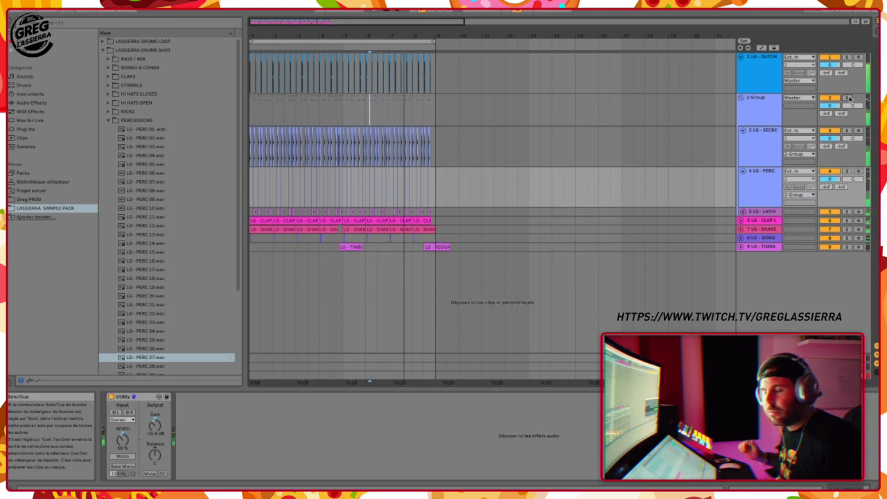
Check the Shaper devices on the secret perc, shaker and timbale tracks and play the groove from the start with shaping bypassed.
{"action": "left_click", "coordinate": [776, 141]}
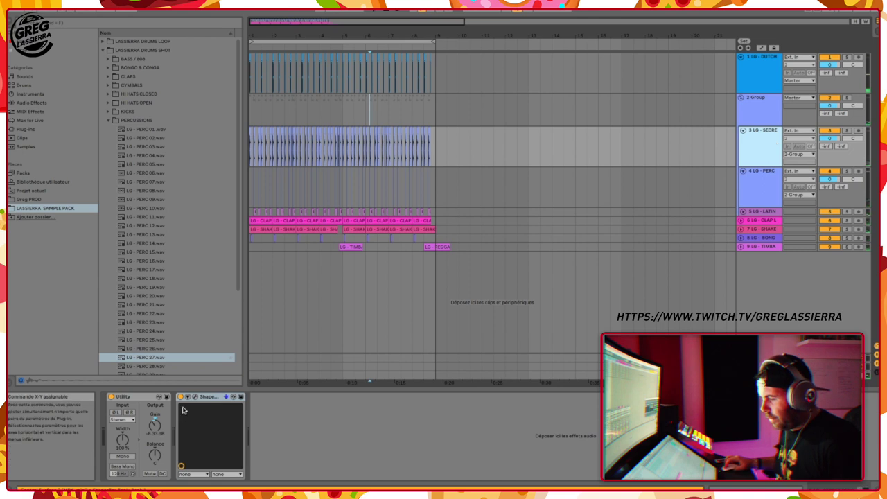
{"action": "left_click", "coordinate": [765, 231]}
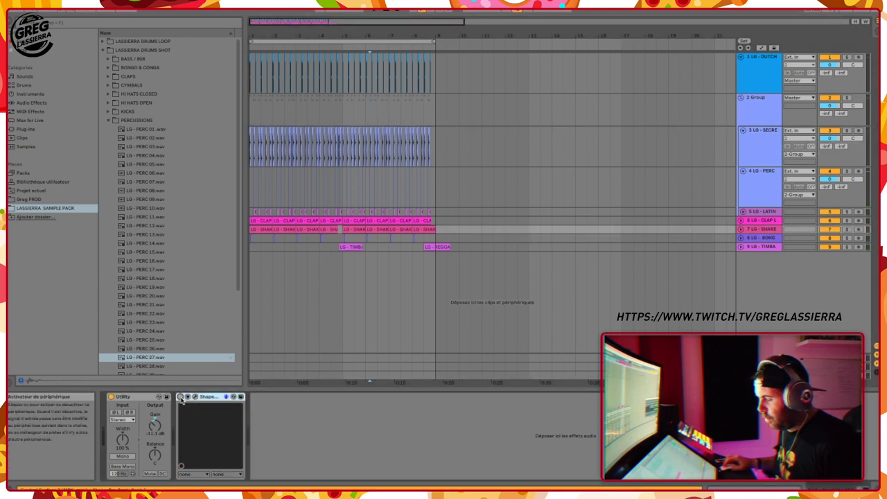
{"action": "left_click", "coordinate": [257, 278]}
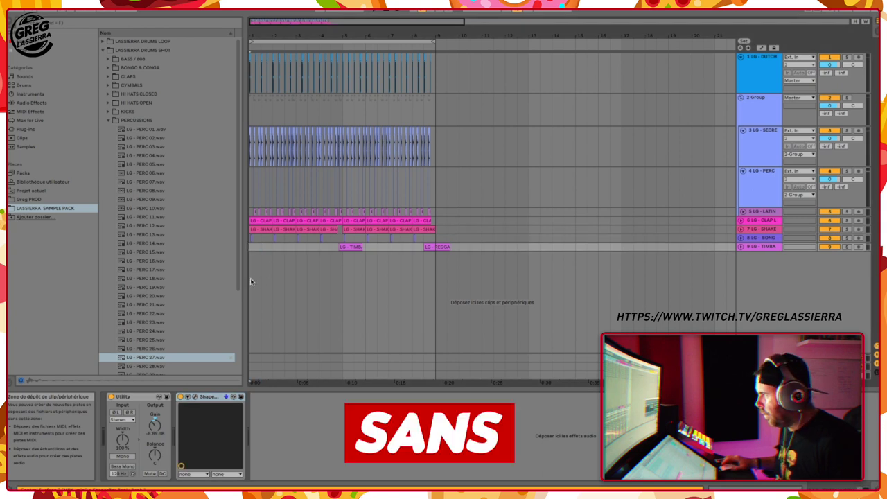
{"action": "key", "text": "space"}
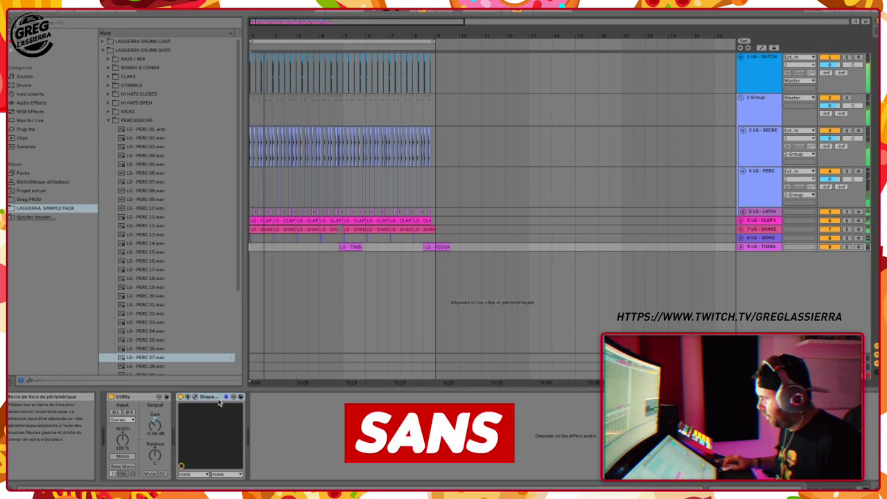
{"action": "left_click", "coordinate": [757, 229]}
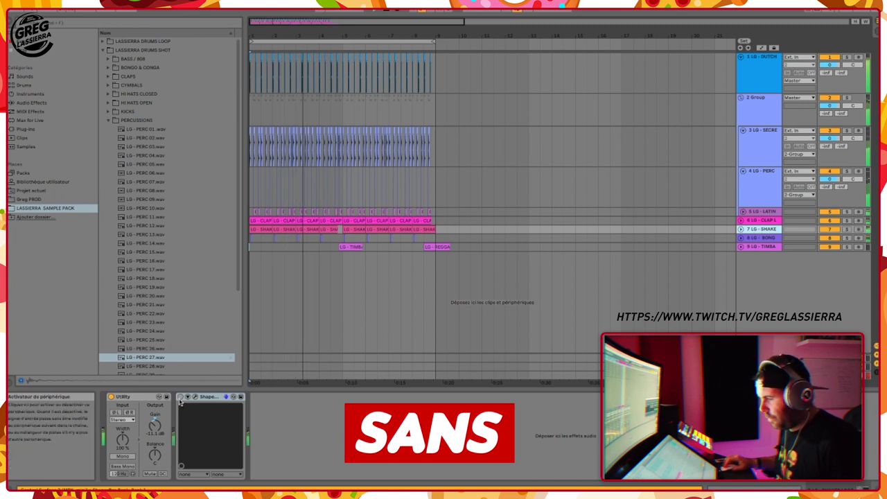
{"action": "left_click", "coordinate": [762, 131]}
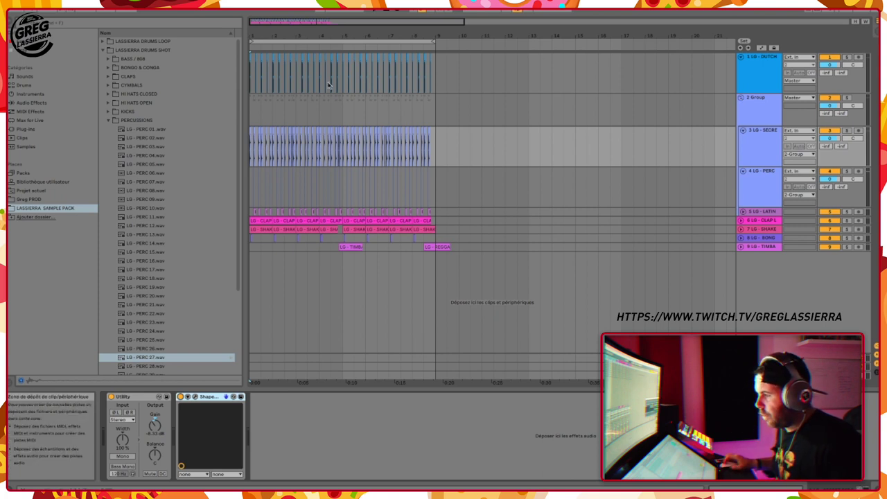
Play the full groove from bar one, starting at the beginning of the LG - PERC 27 track.
{"action": "left_click_drag", "start_coordinate": [251, 34], "coordinate": [250, 111]}
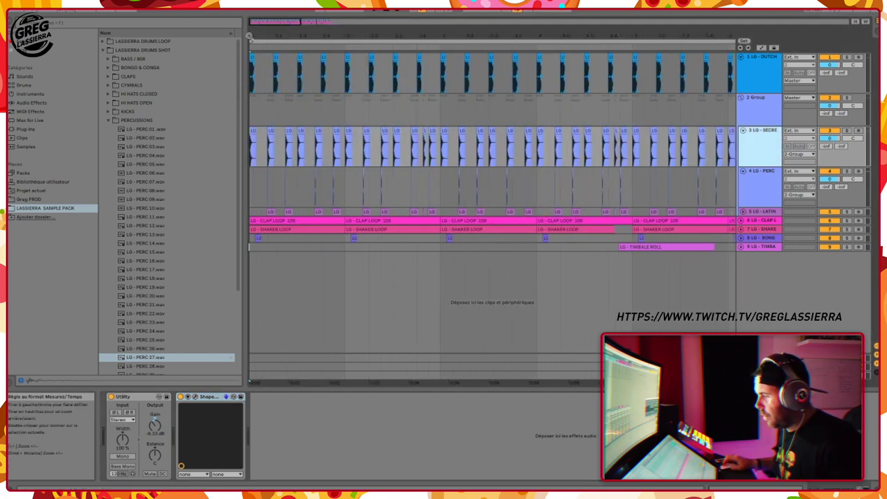
{"action": "left_click", "coordinate": [252, 185]}
{"action": "key", "text": "space"}
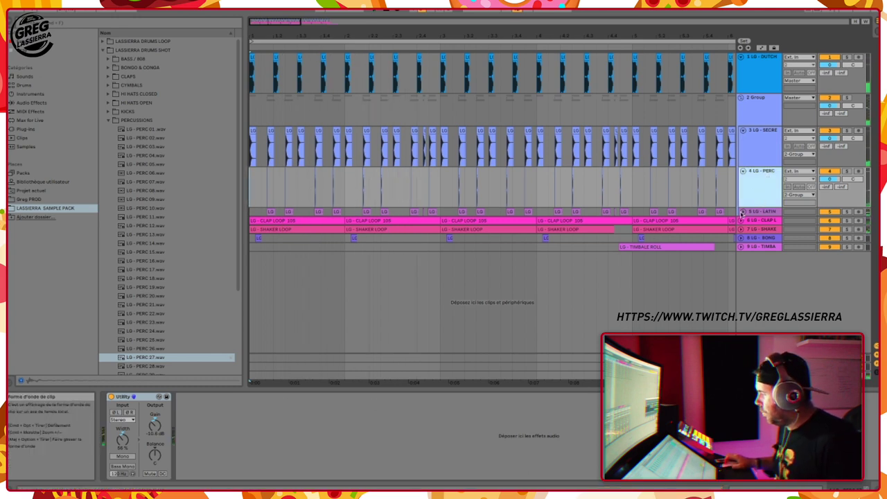
{"action": "left_click_drag", "start_coordinate": [559, 36], "coordinate": [559, 19]}
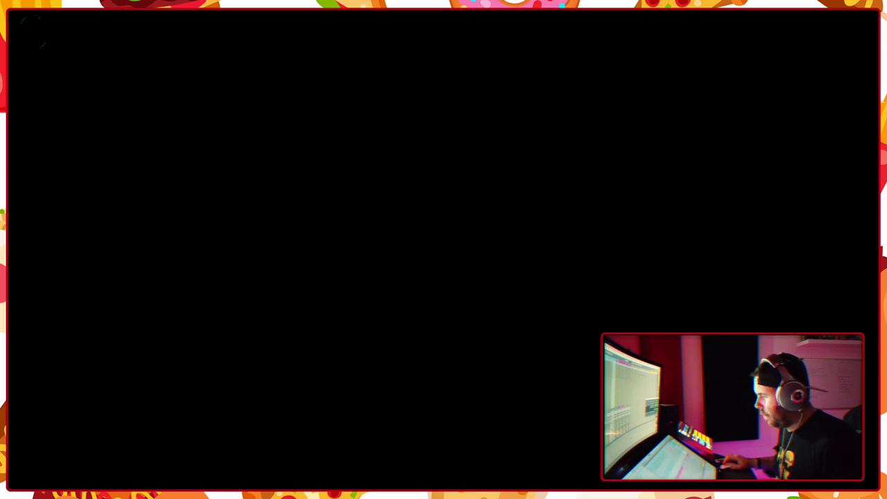